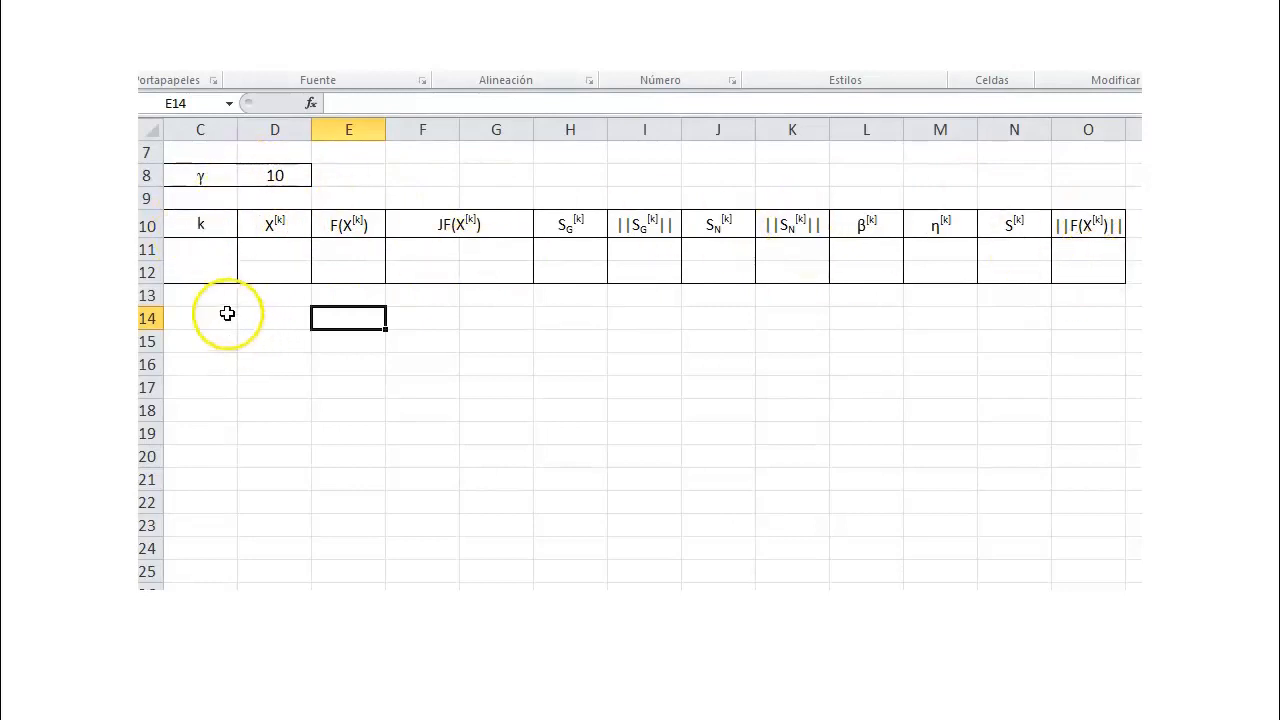
Enter iteration number 0 in C11 and the starting X values 20 in D11 and -50 in D12.
click(220, 262)
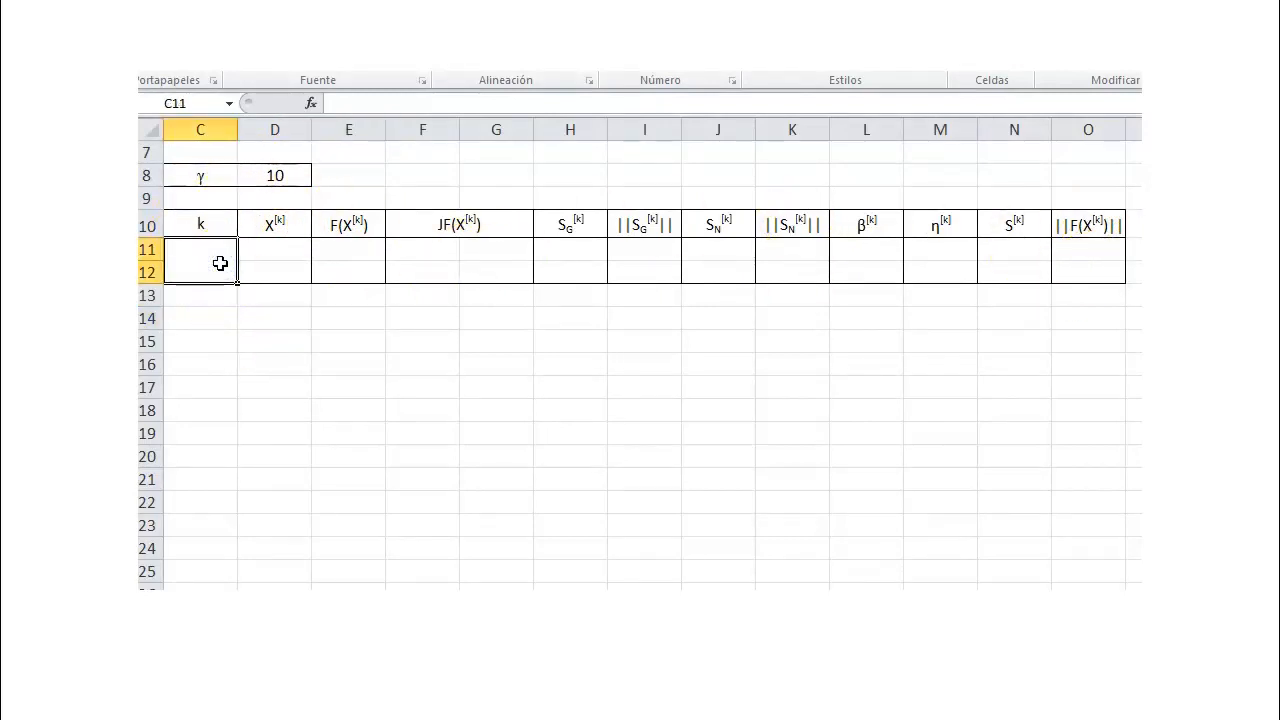
text(=0)
key(Return)
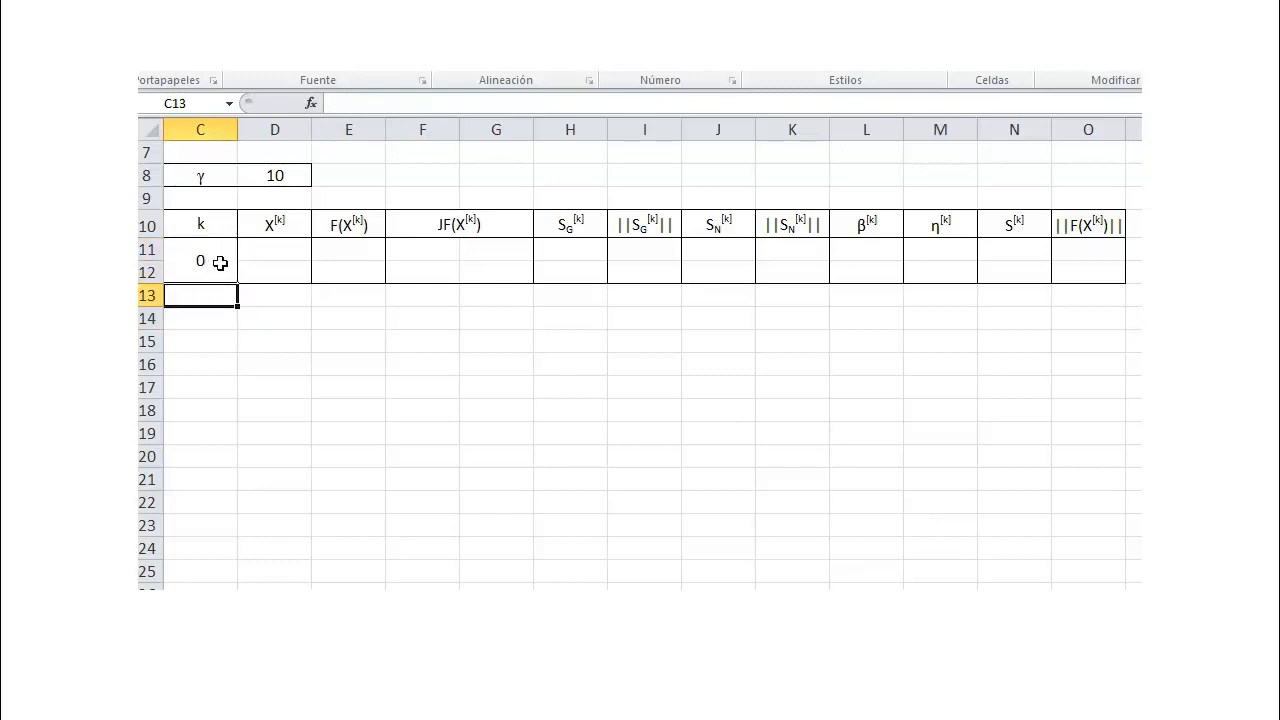
click(273, 246)
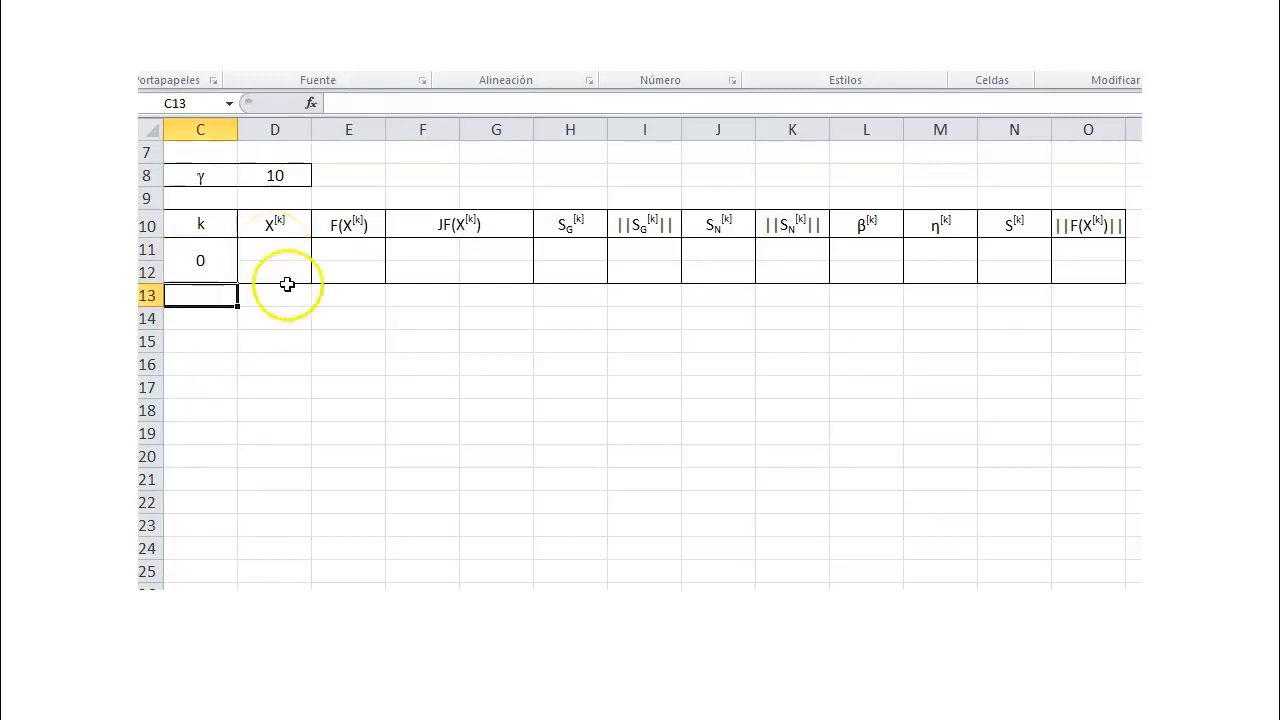
click(297, 255)
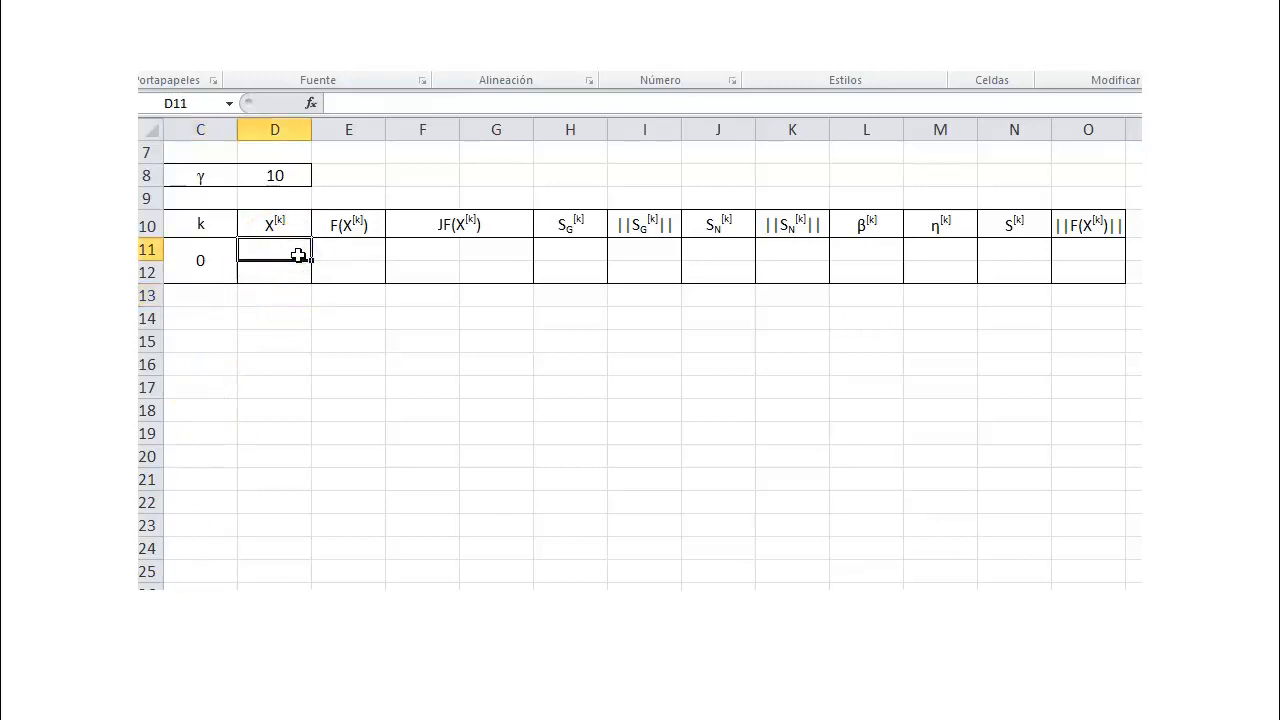
text(20)
key(Return)
text(-50)
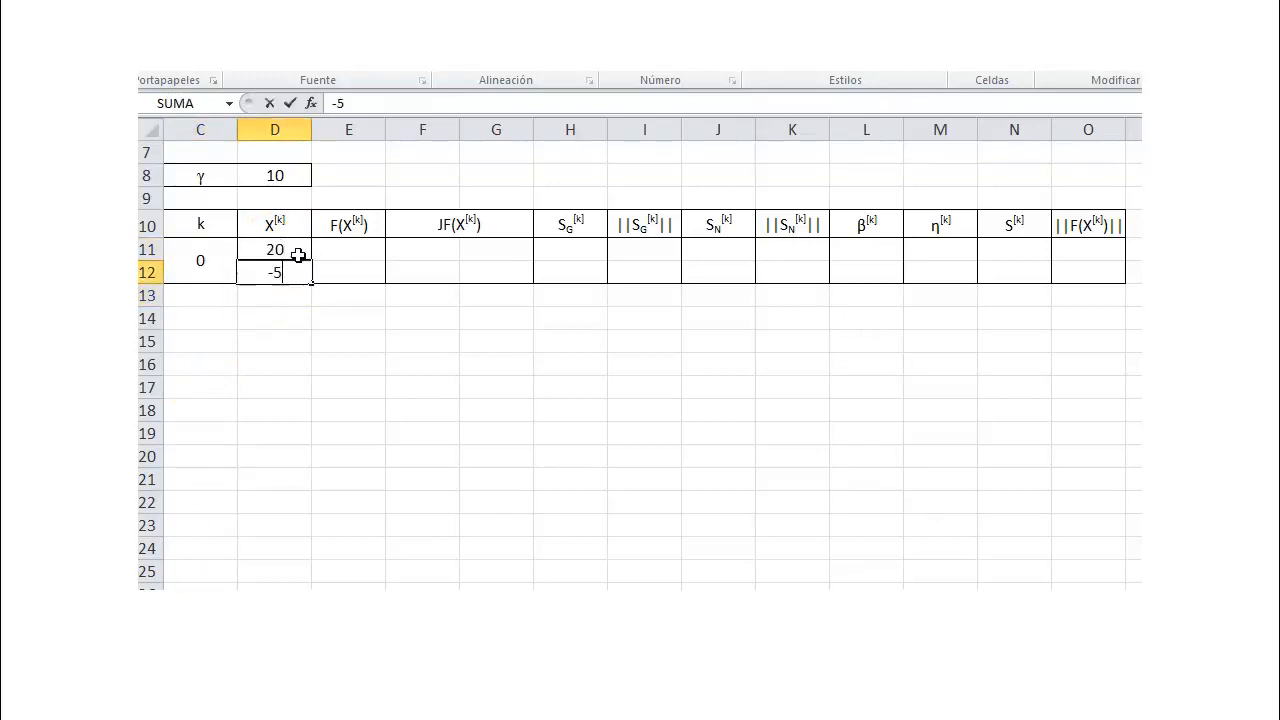
key(Return)
Paste the copied system of hyperbolic equations as a reference object and place it just below the iteration table.
click(363, 248)
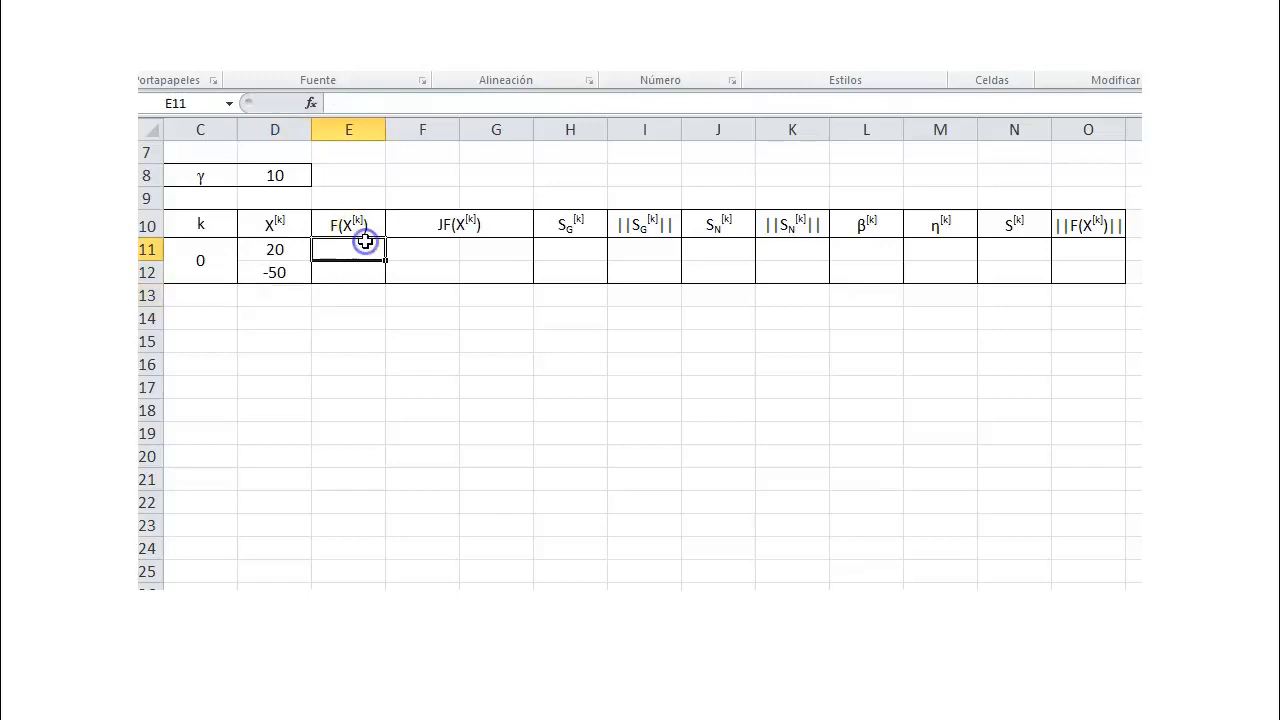
click(349, 317)
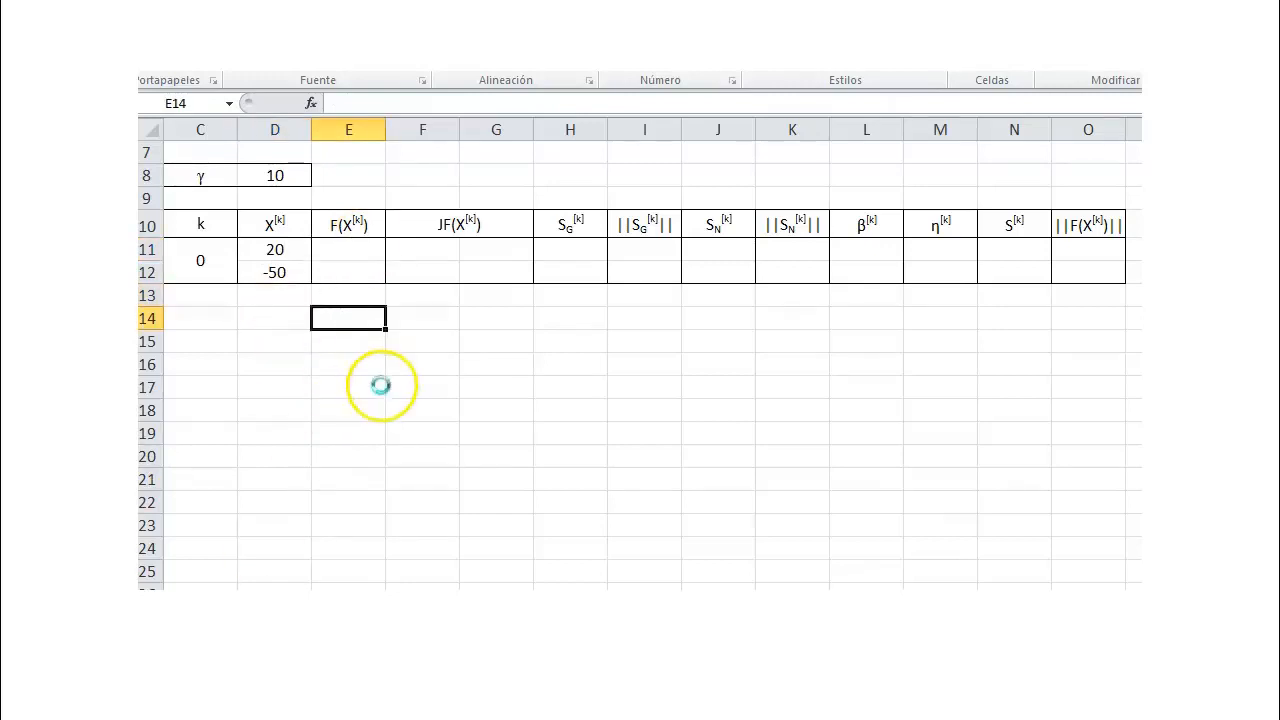
key(ctrl+v)
drag(686, 459, 670, 453)
Enter =D11*(COSH(D12/D11)-COSH((D12+50)/D11))-10 in E11 and =D11*(SENOH((D12+50)/D11)-SENOH(D12/D11))-65 in E12.
double_click(357, 245)
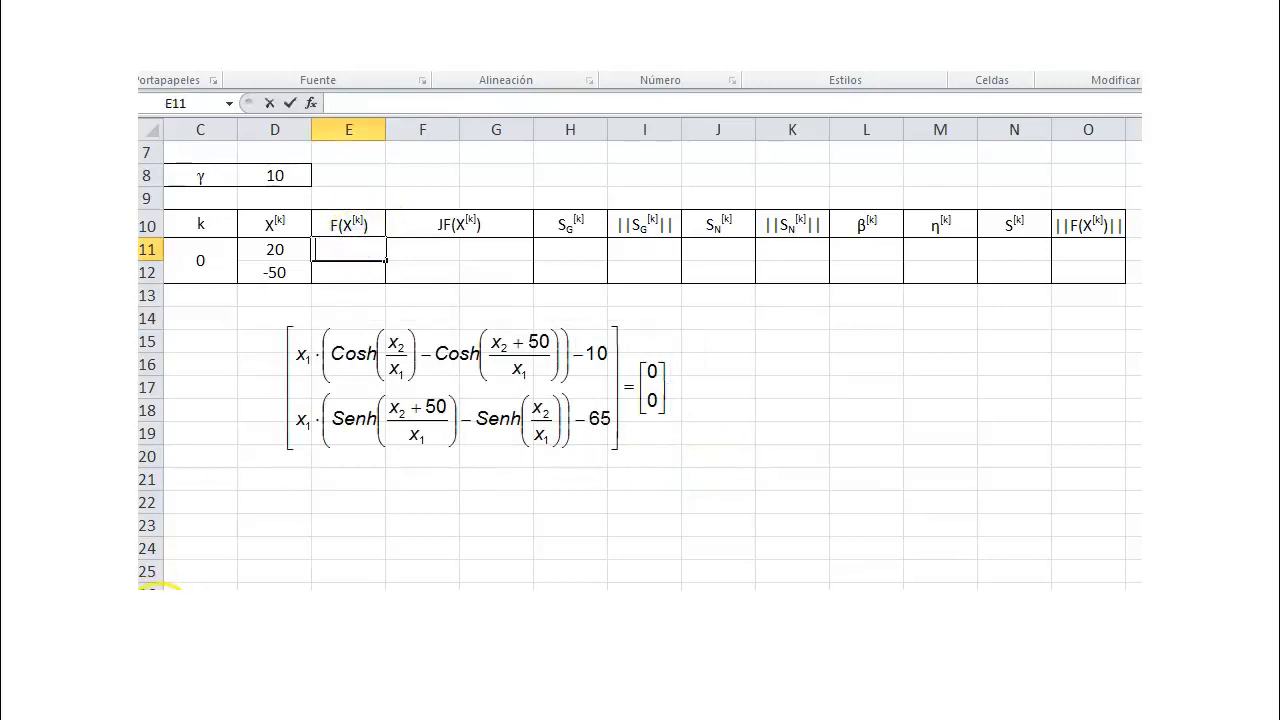
text(=D11*(COSH(D12/D11)-COSH((D12+50)/D11))-10)
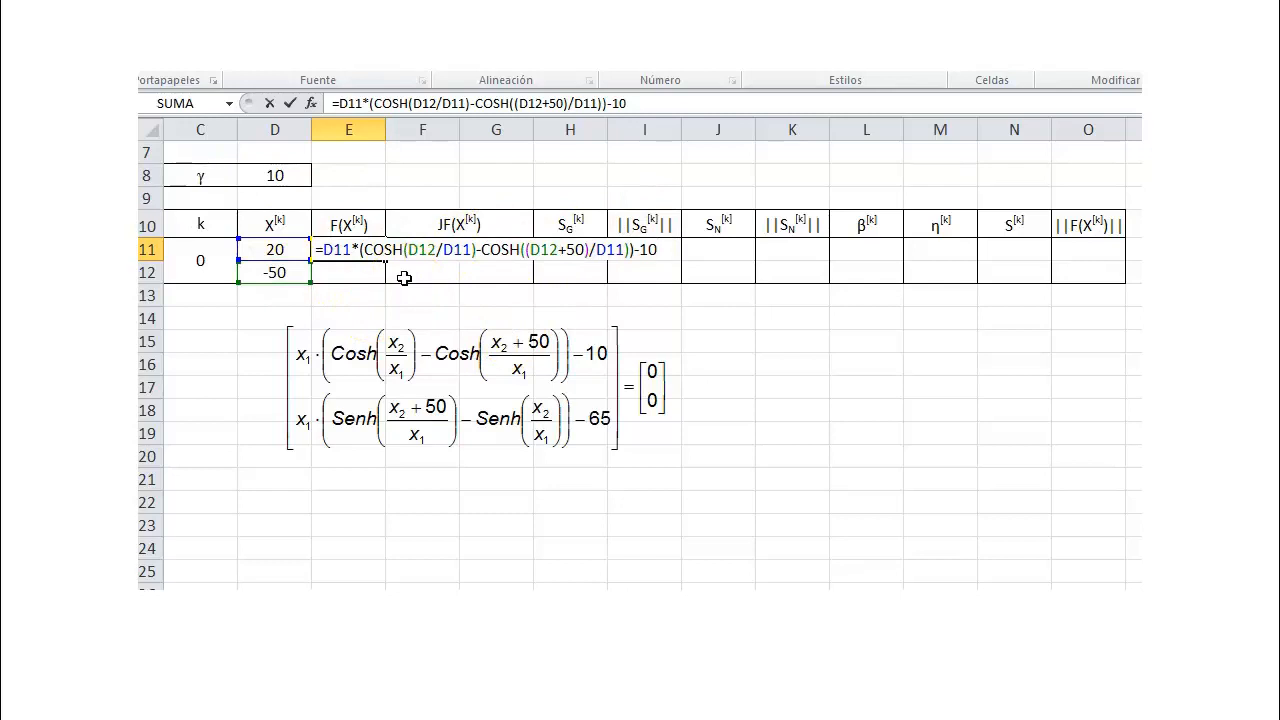
key(Return)
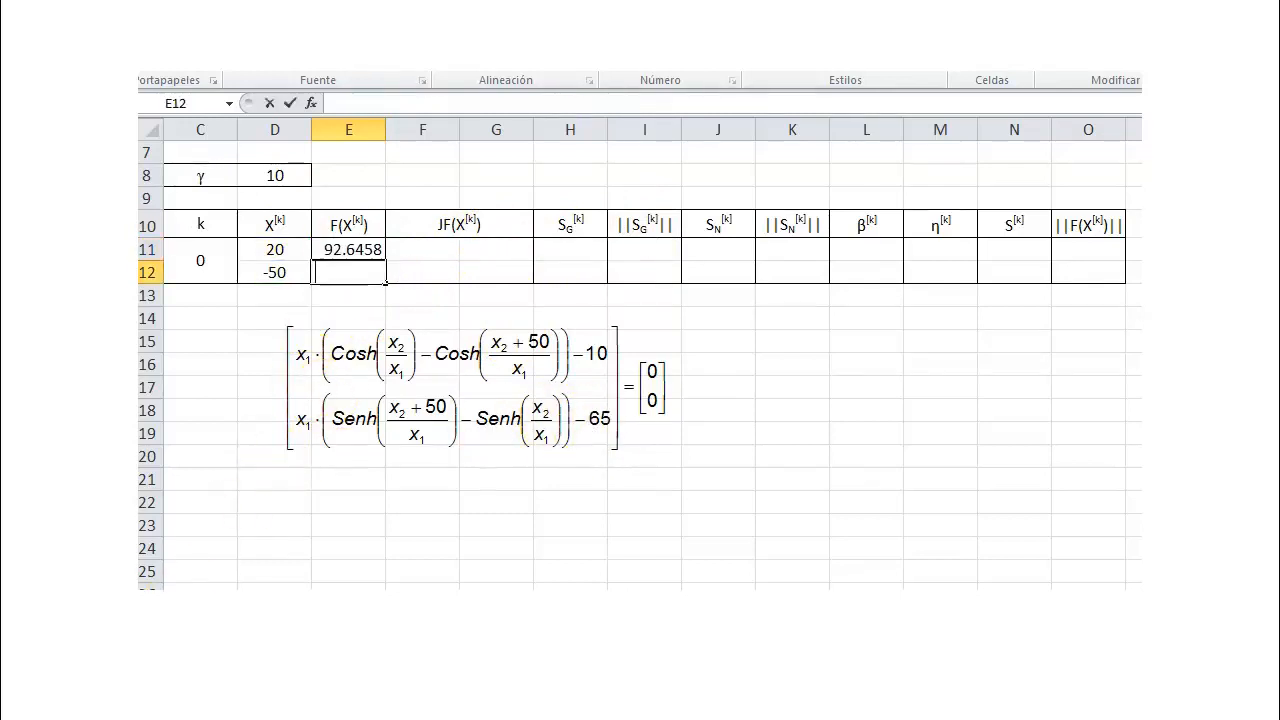
text(=D11*(SENOH((D12+50)/D11)-SENOH(D12/D11))-65)
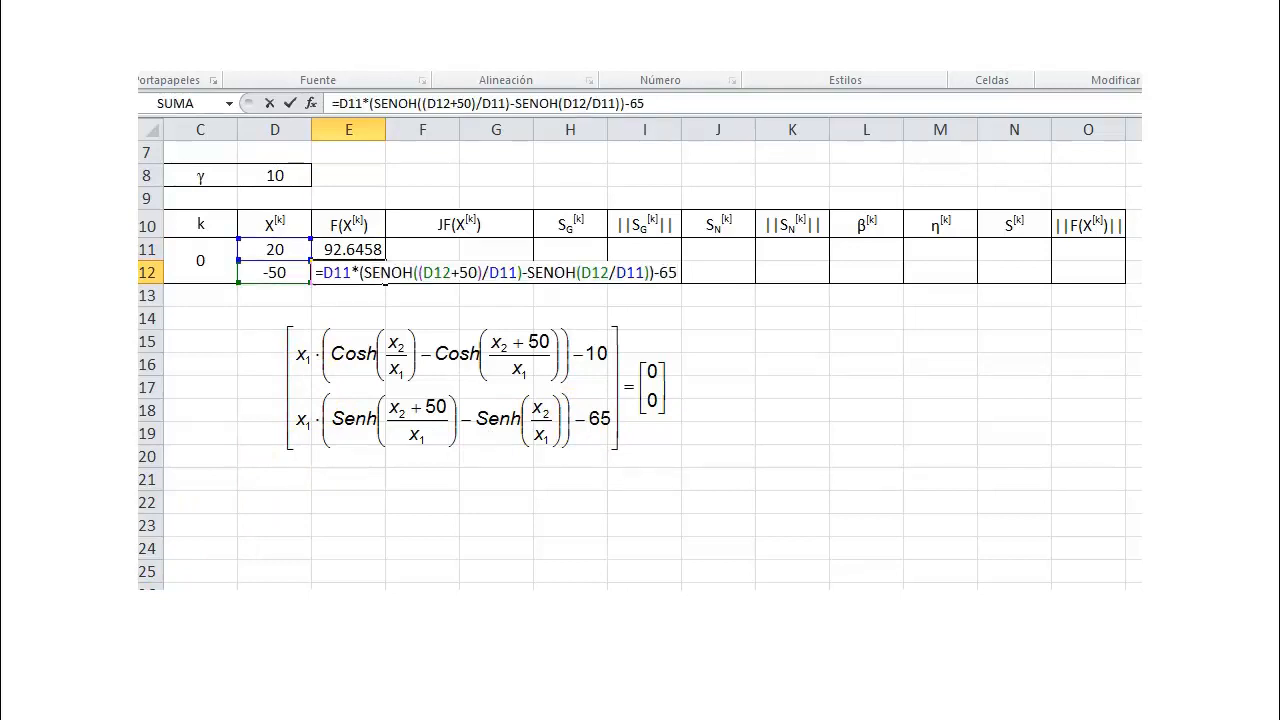
key(Return)
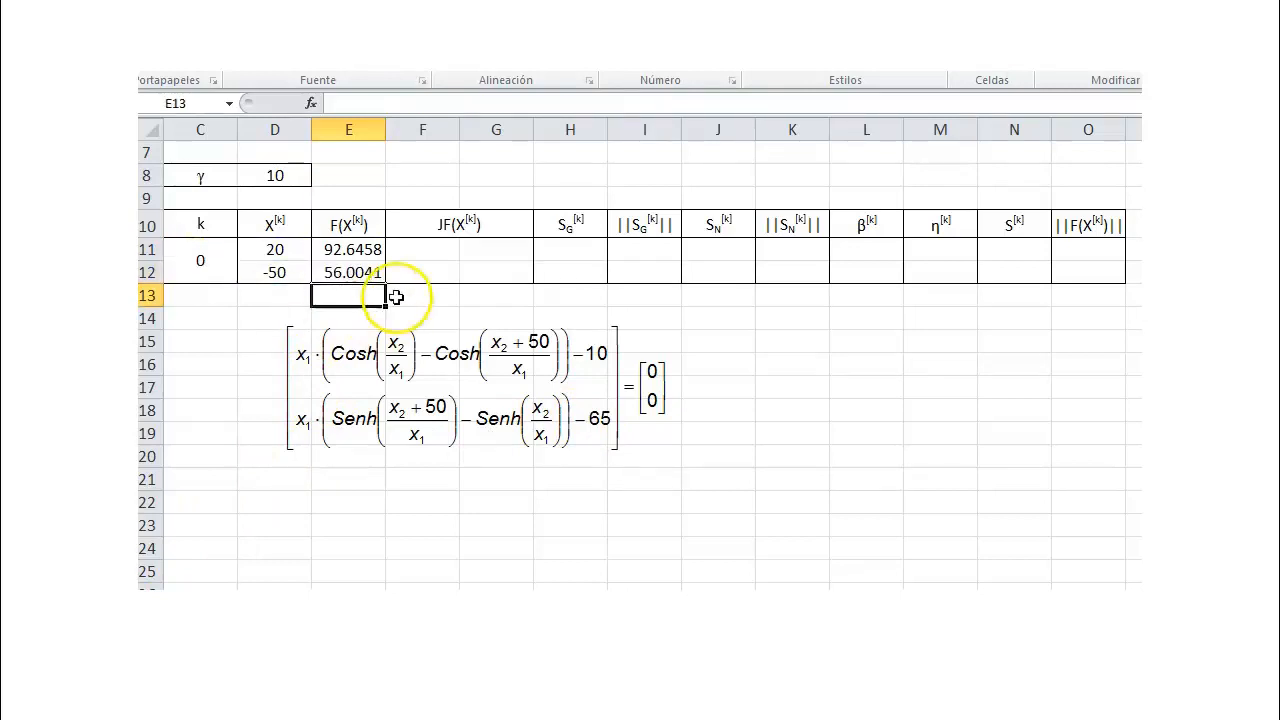
Replace the system equation object with the pasted Jacobian matrix equation, positioned below the table across columns C to O.
click(388, 370)
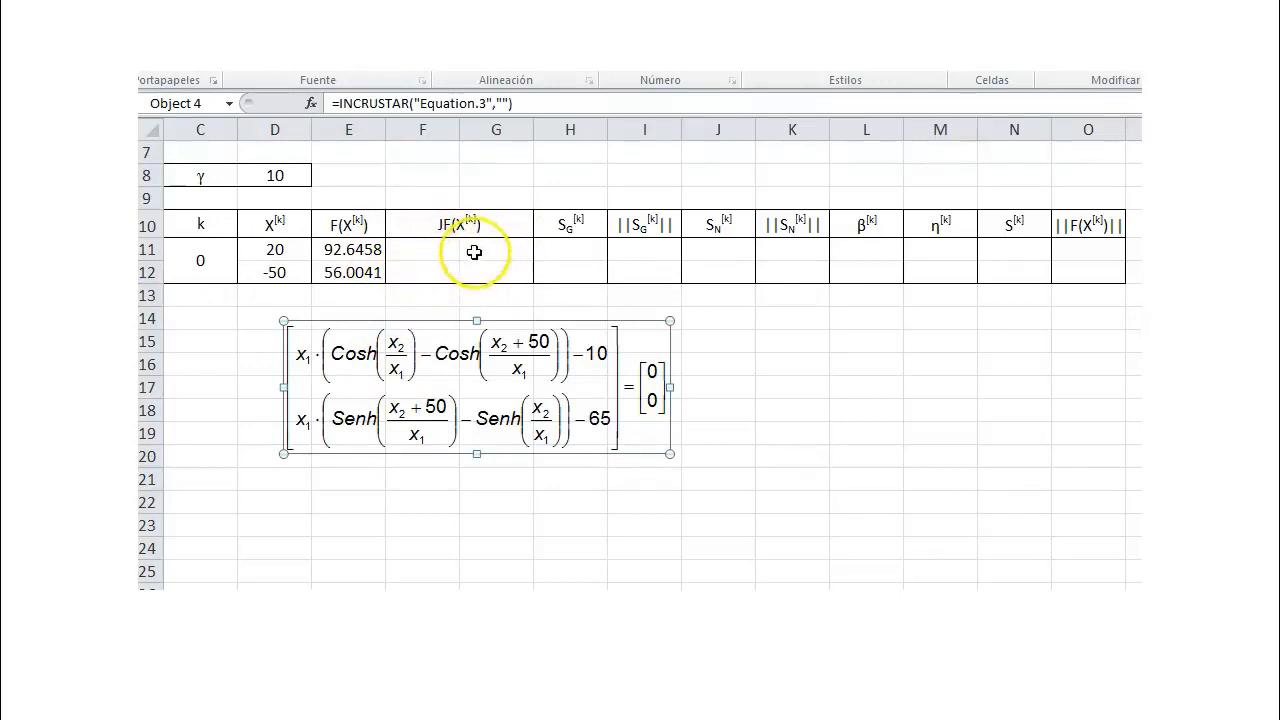
key(Delete)
click(322, 325)
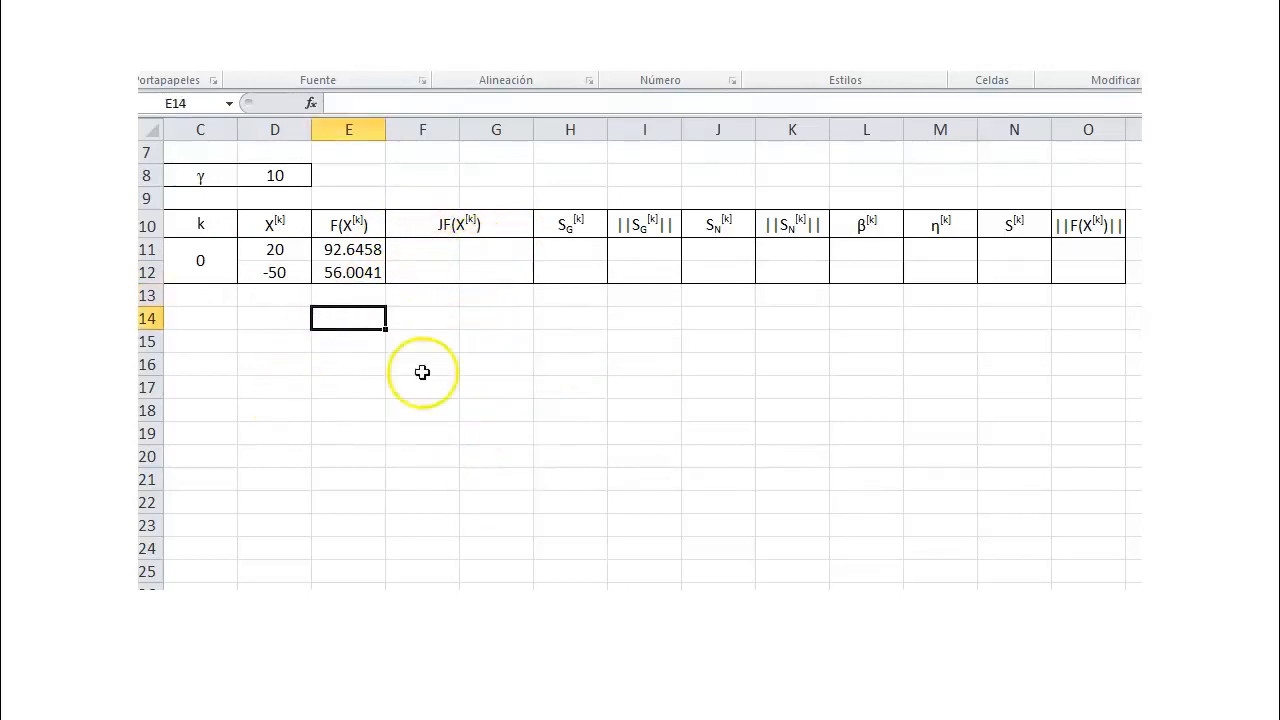
key(ctrl+v)
drag(548, 394, 453, 394)
drag(212, 321, 524, 392)
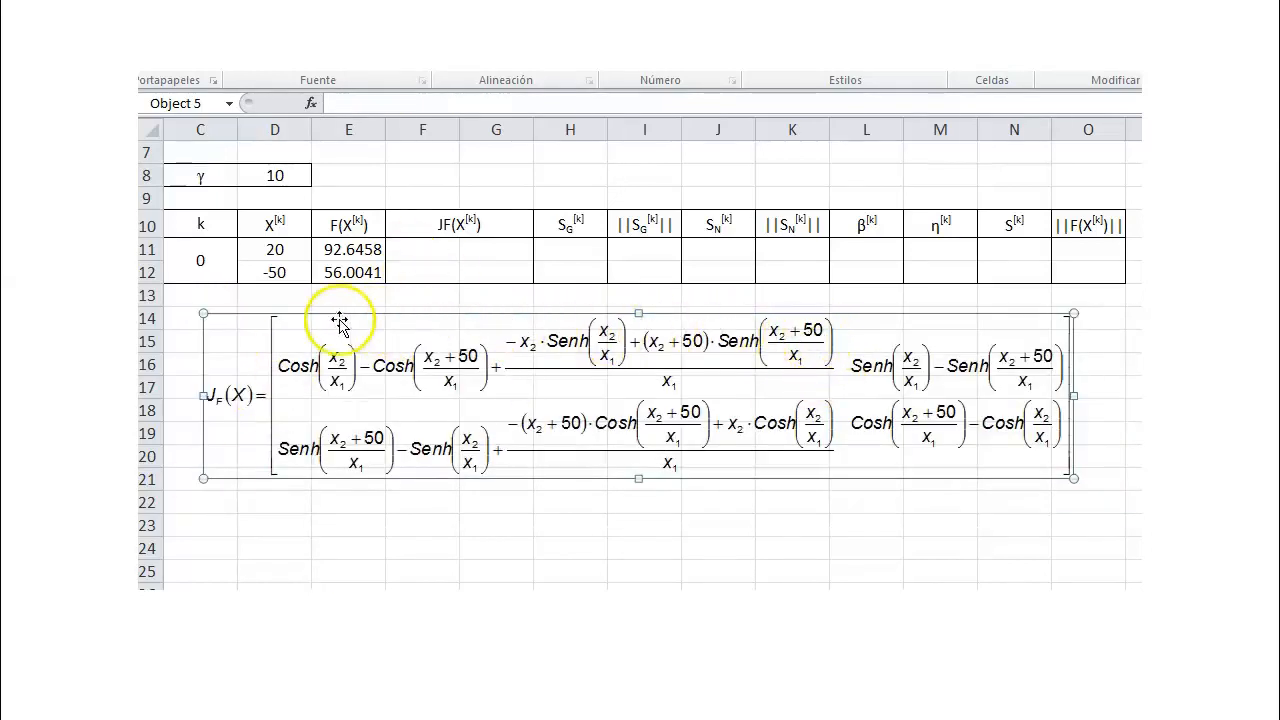
Enter =COSH(D12/D11)-COSH((D12+50)/D11)+(1/D11)*(-D12*SENOH(D12/D11)+(D12+50)*SENOH((D12+50)/D11)) in F11 and =SENOH(D12/D11)-SENOH((D12+50)/D11) in G11.
click(430, 257)
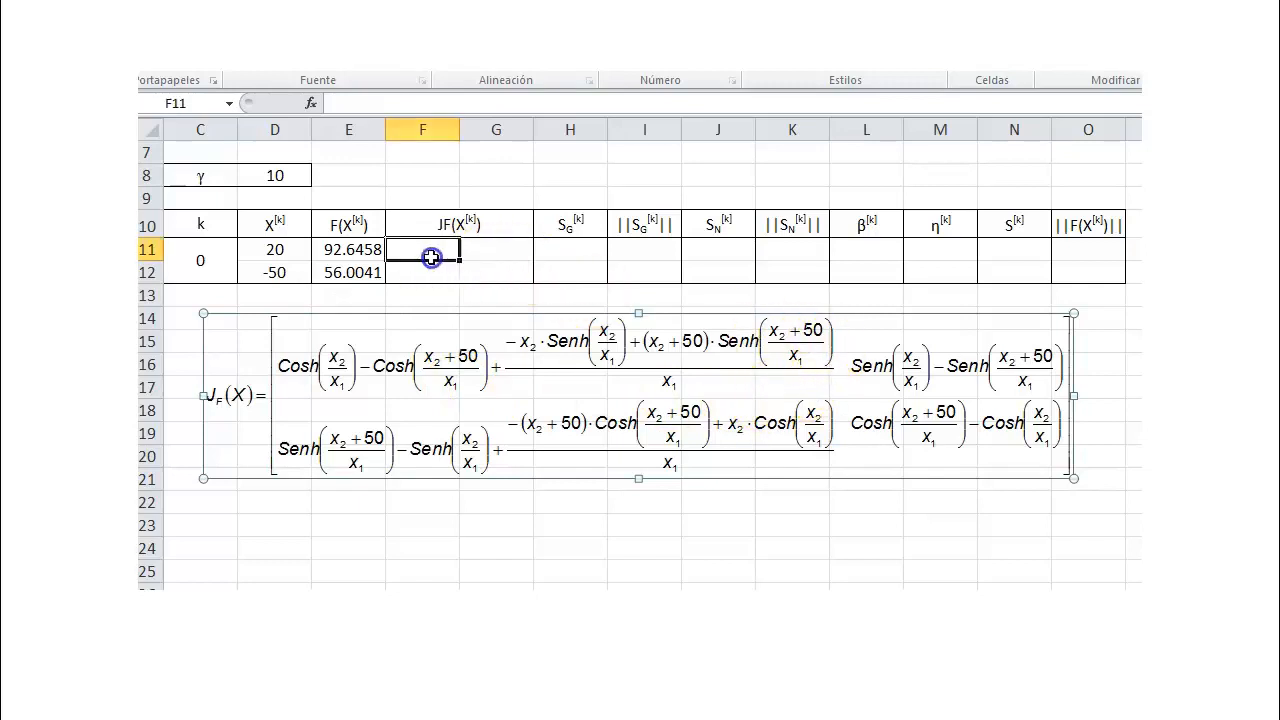
double_click(430, 257)
text(=COSH(D12/D11)-COSH((D12+50)/D11)+(1/D11)*(-D12*SENOH(D12/D11)+(D12+50)*SENOH((D12+50)/D11)))
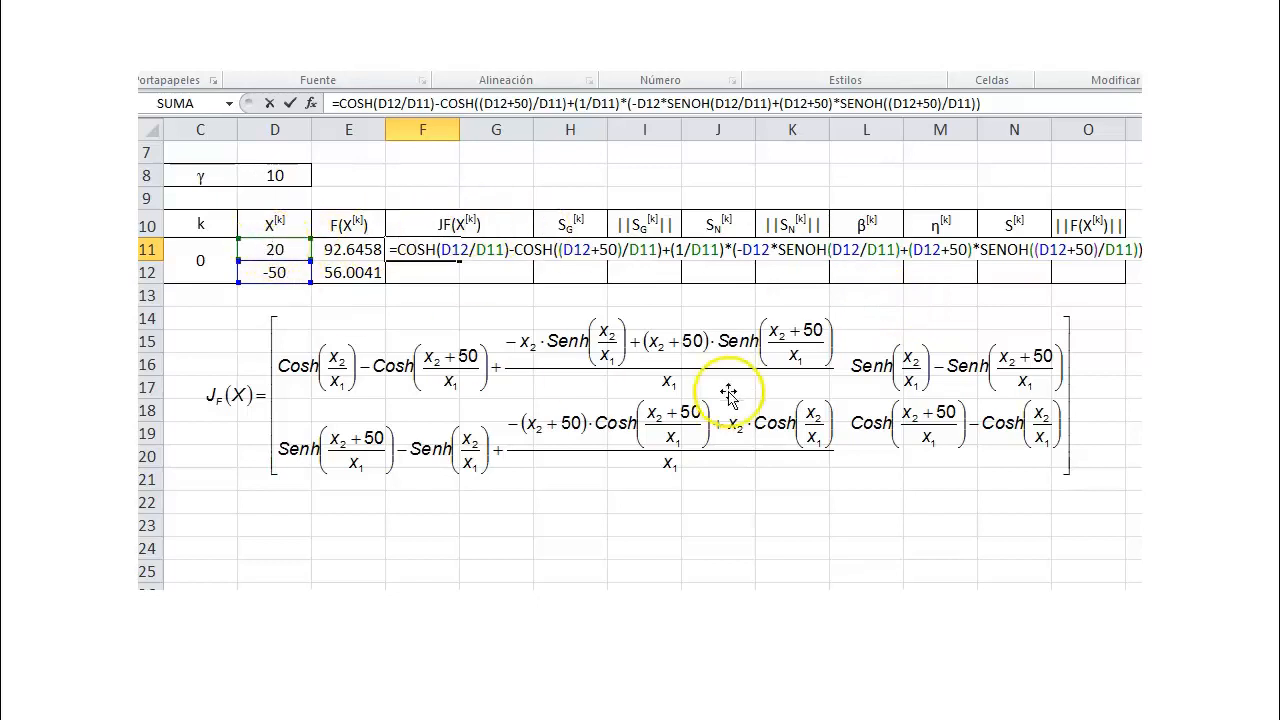
key(Return)
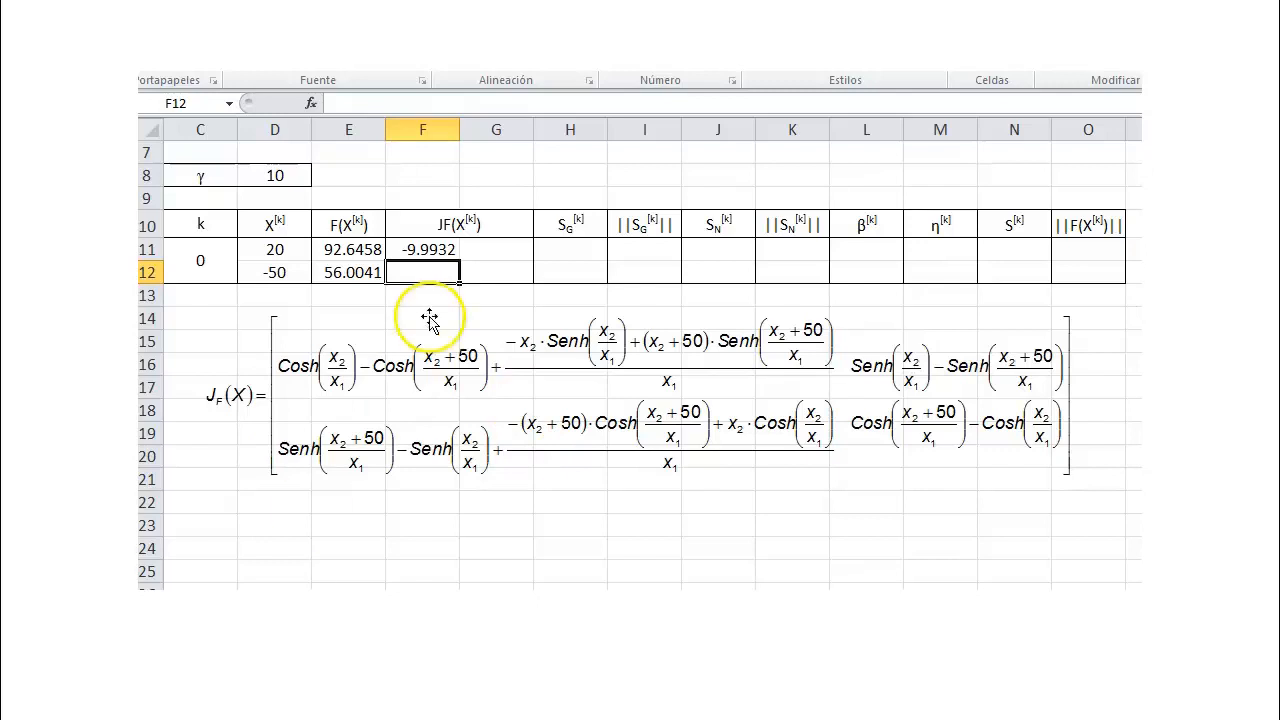
double_click(497, 250)
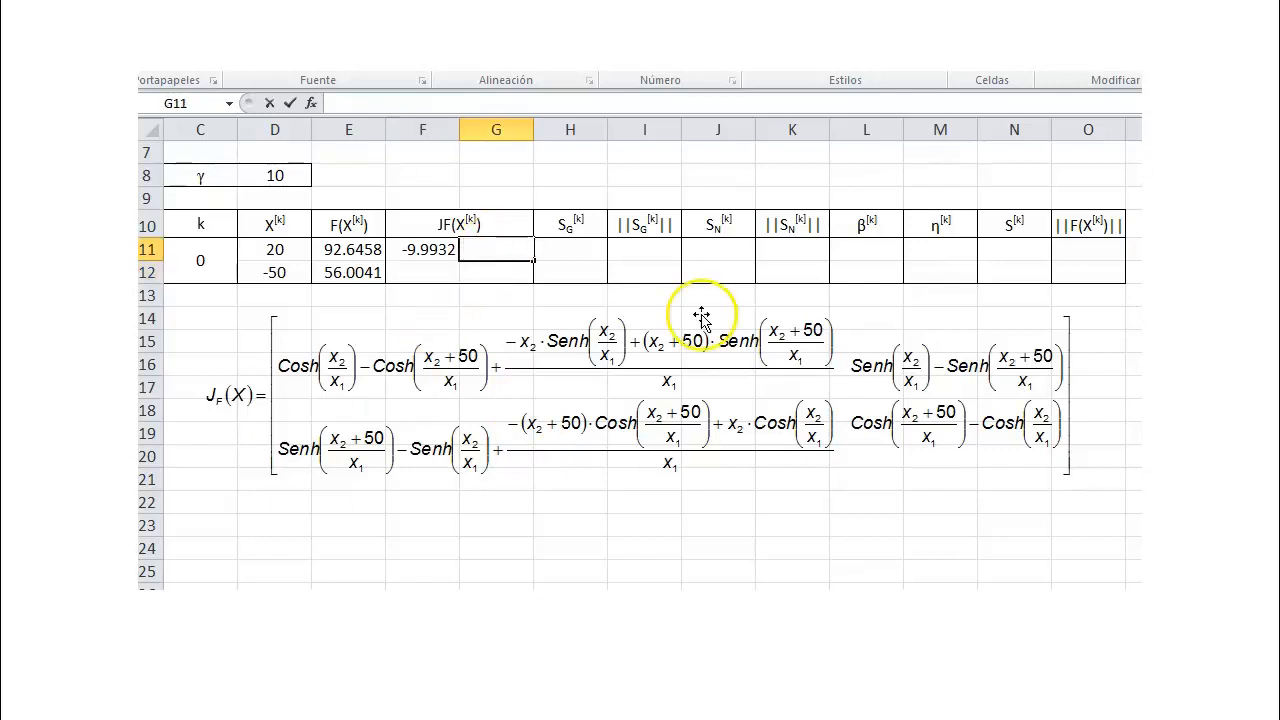
text(=SENOH(D12/D11)-SENOH((D12+50)/D11))
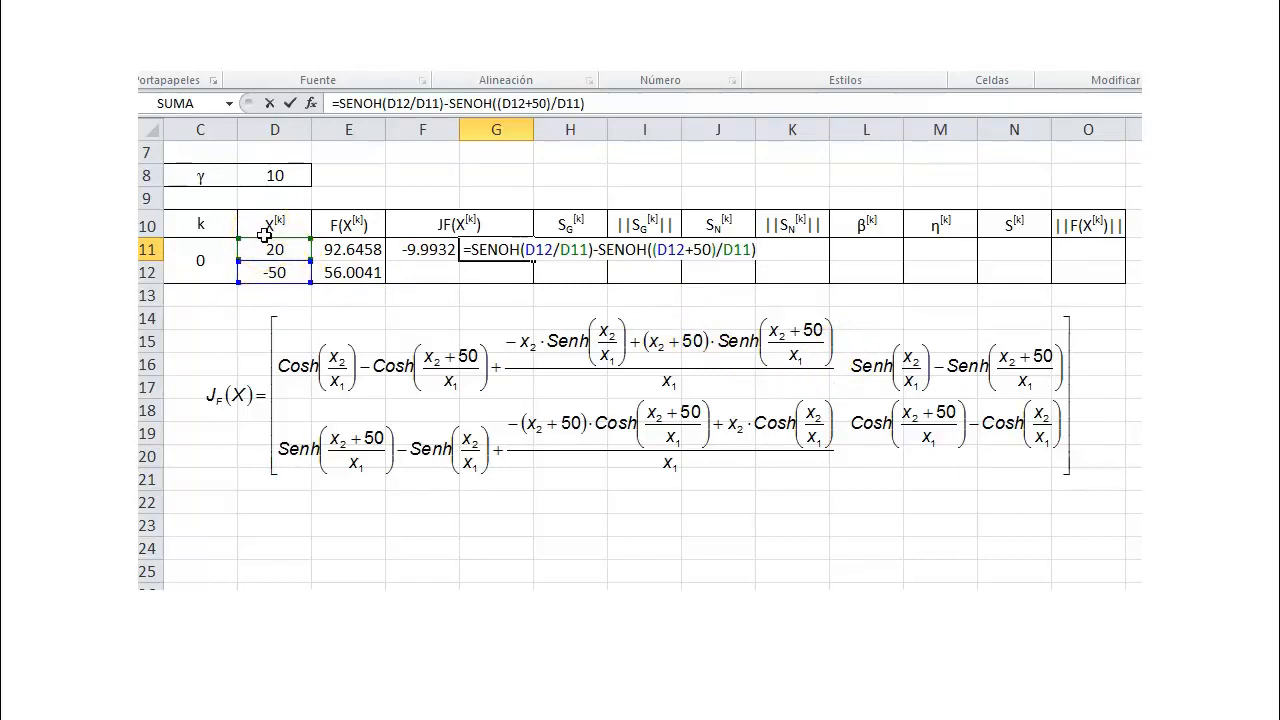
key(Return)
Enter =SENOH((D12+50)/D11)-SENOH(D12/D11)+(1/D11)*(-(D12+50)*COSH((D12+50)/D11)+D12*COSH(D12/D11)) in F12 and =COSH((D12+50)/D11)-COSH(D12/D11) in G12.
click(429, 273)
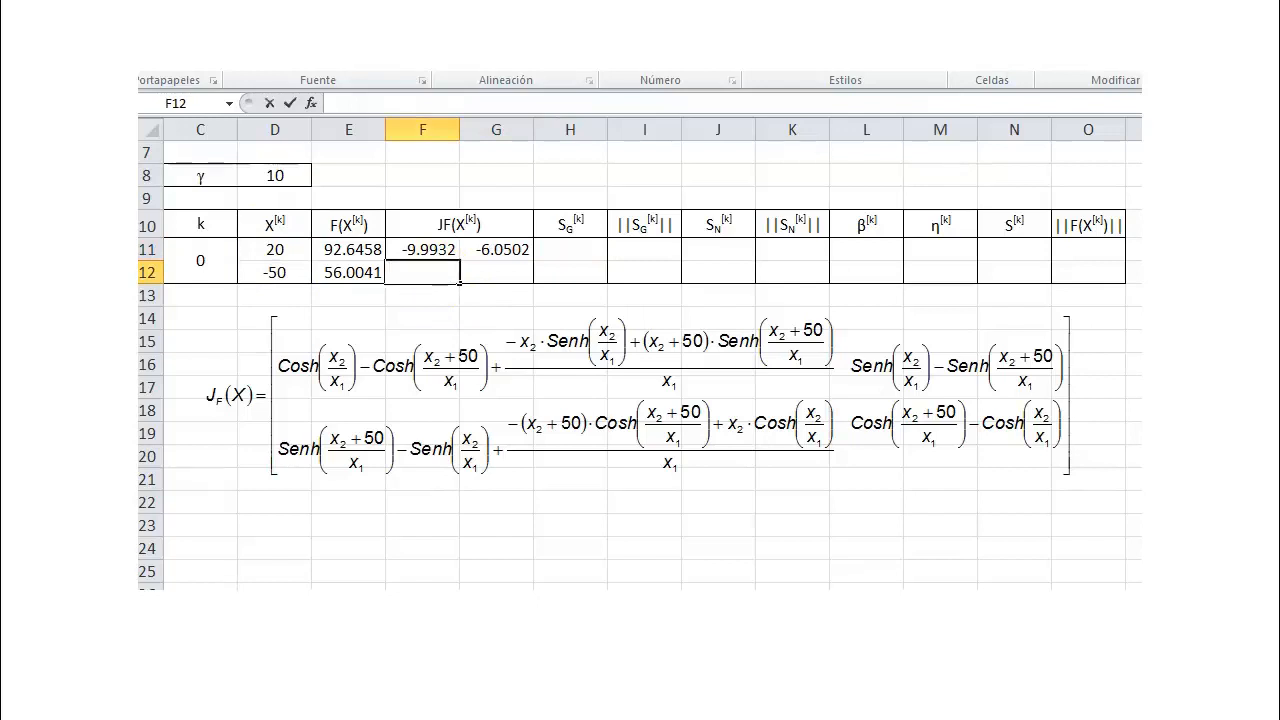
text(=SENOH((D12+50)/D11)-SENOH(D12/D11)+(1/D11)*(-(D12+50)*COSH((D12+50)/D11)+D12*COSH(D12/D11)))
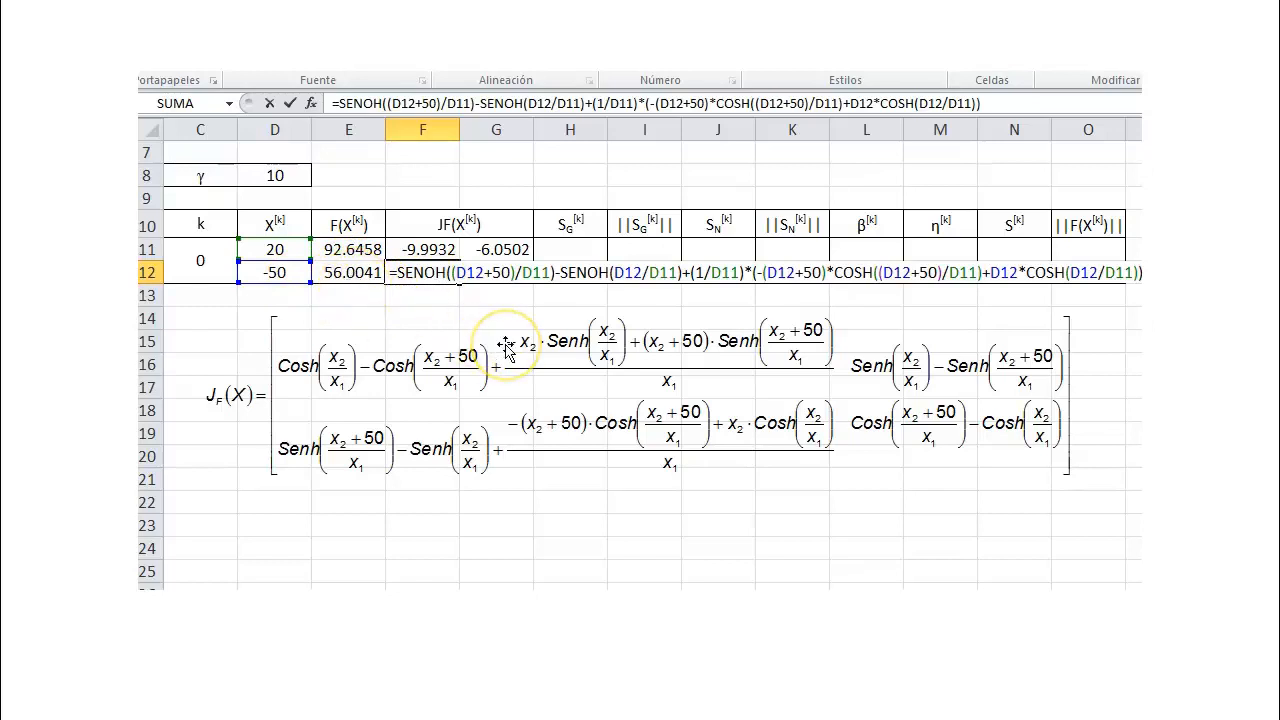
key(Return)
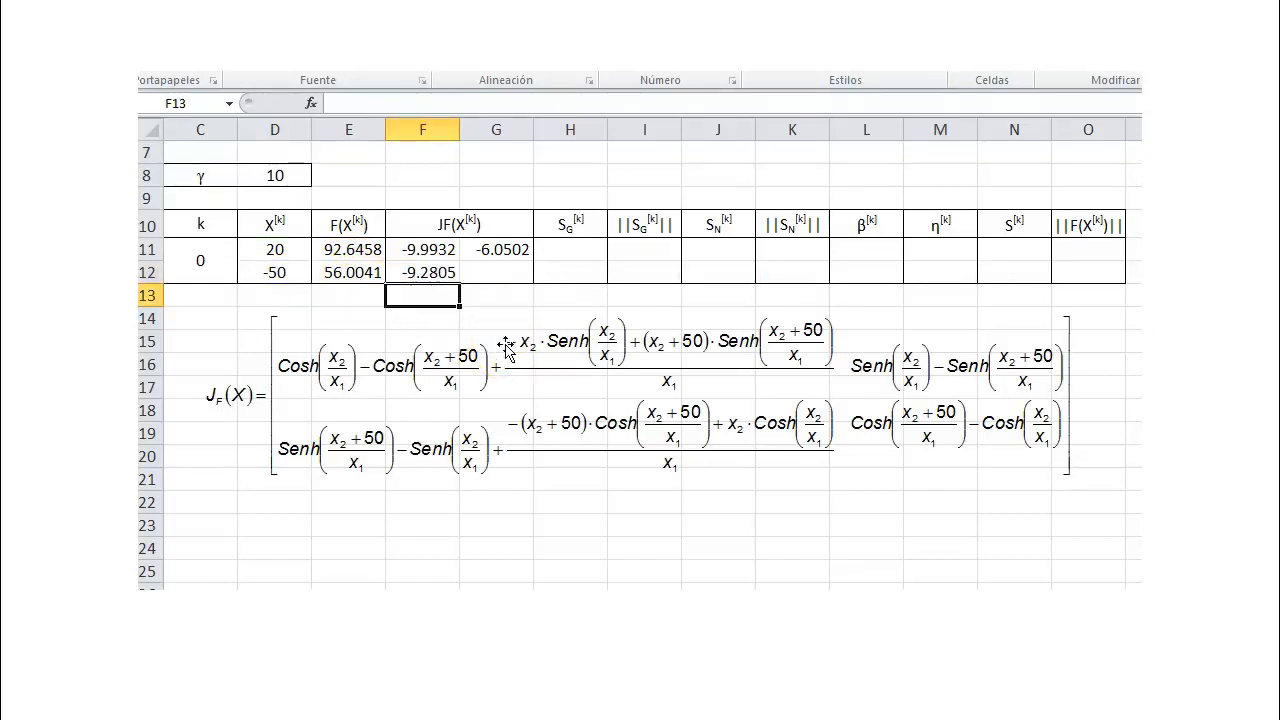
click(496, 272)
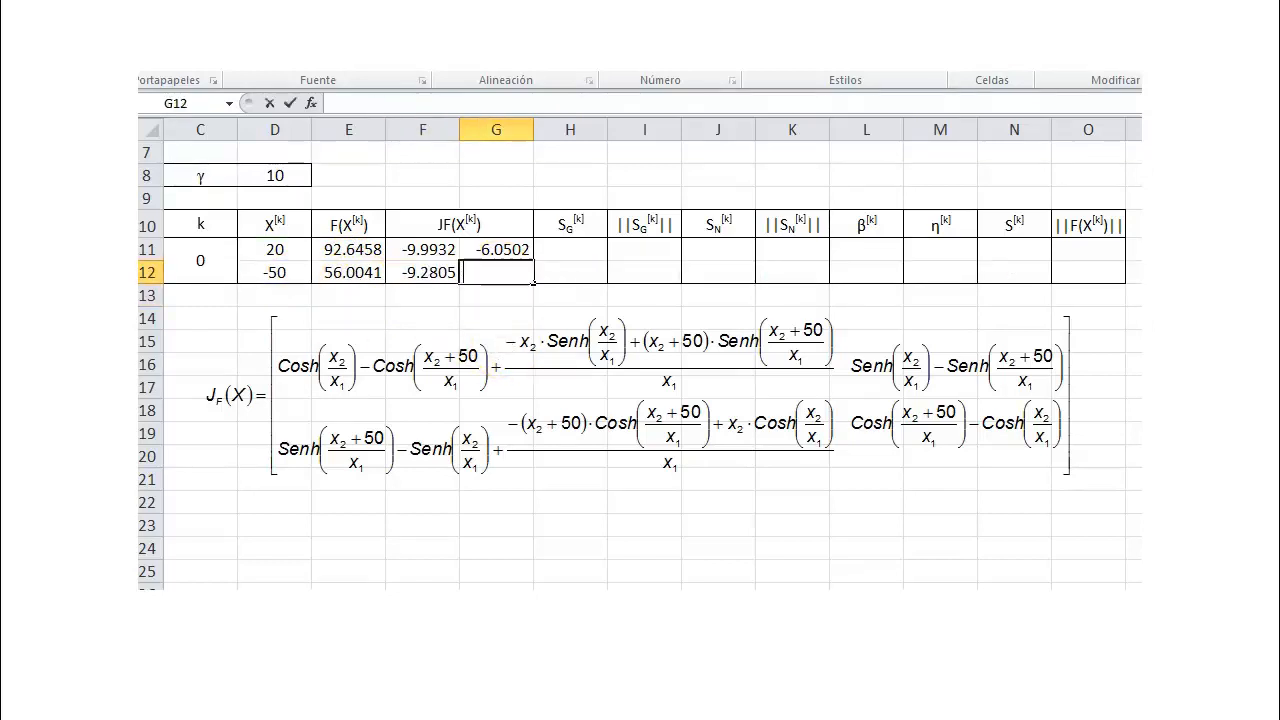
text(=COSH((D12+50)/D11)-COSH(D12/D11))
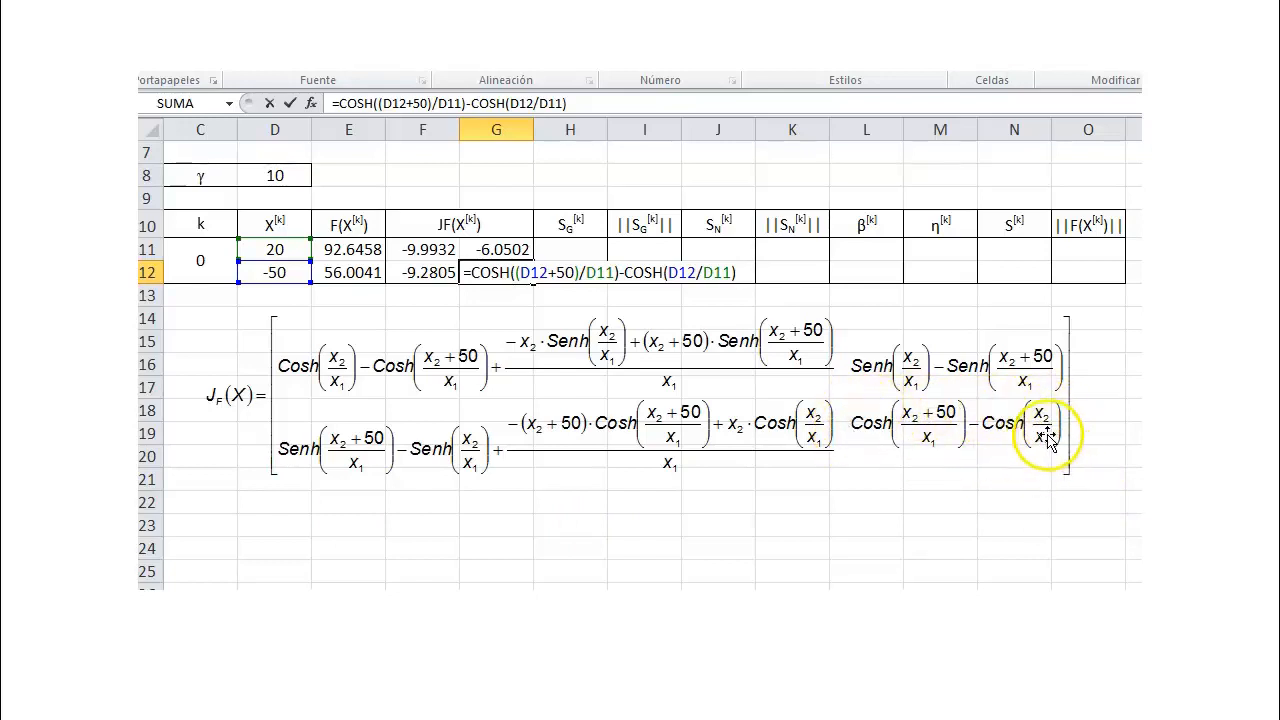
key(Return)
Replace the Jacobian equation object with the pasted formula for the gradient step S_G, placed below the table.
click(748, 430)
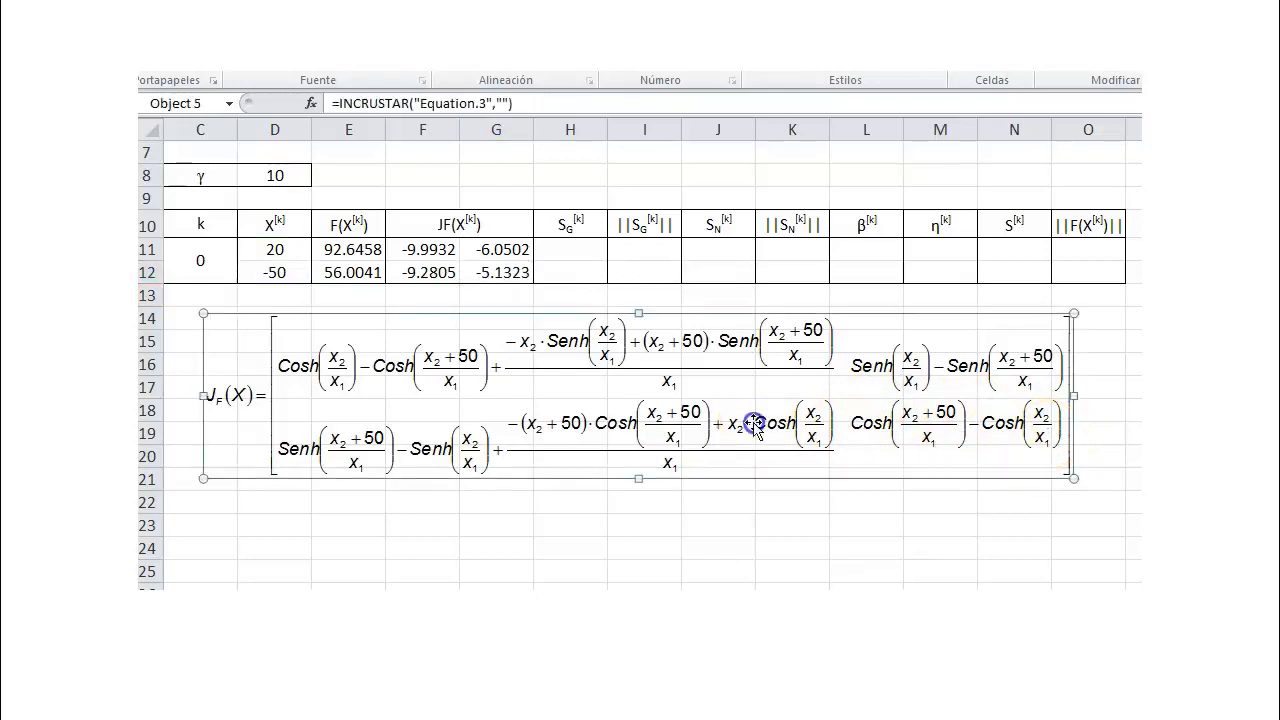
key(Delete)
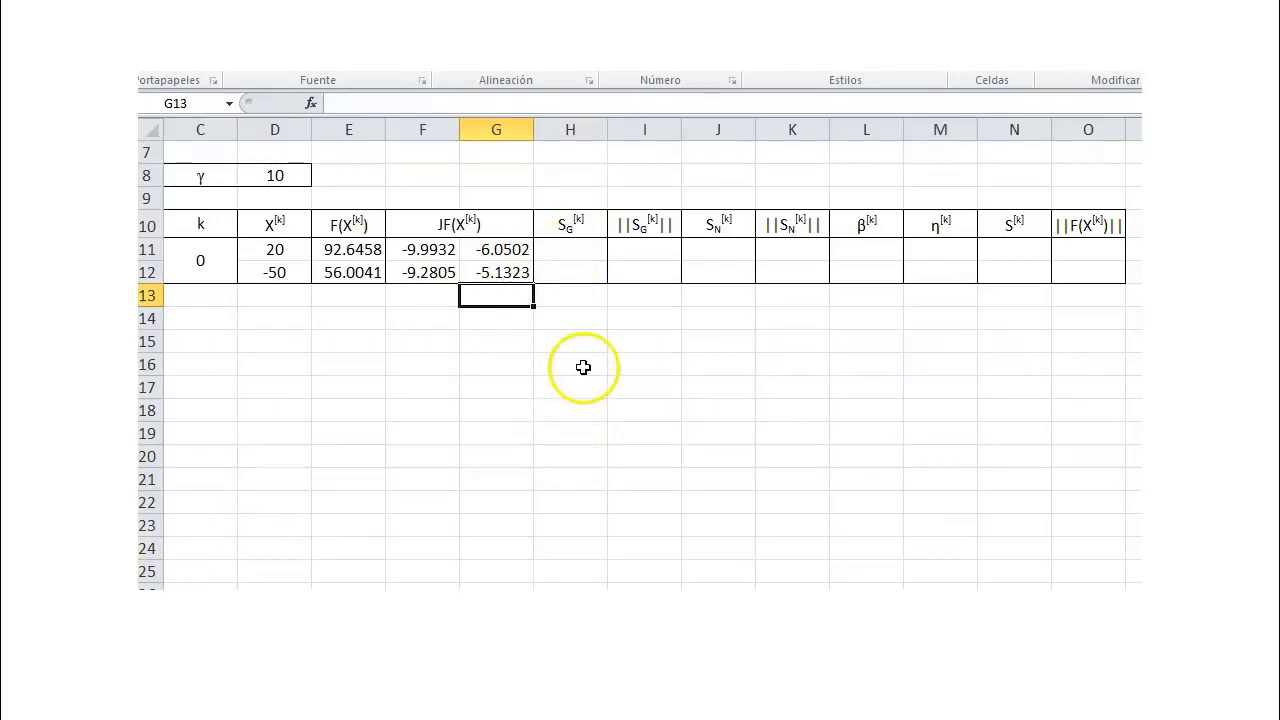
key(ctrl+v)
drag(703, 349, 672, 428)
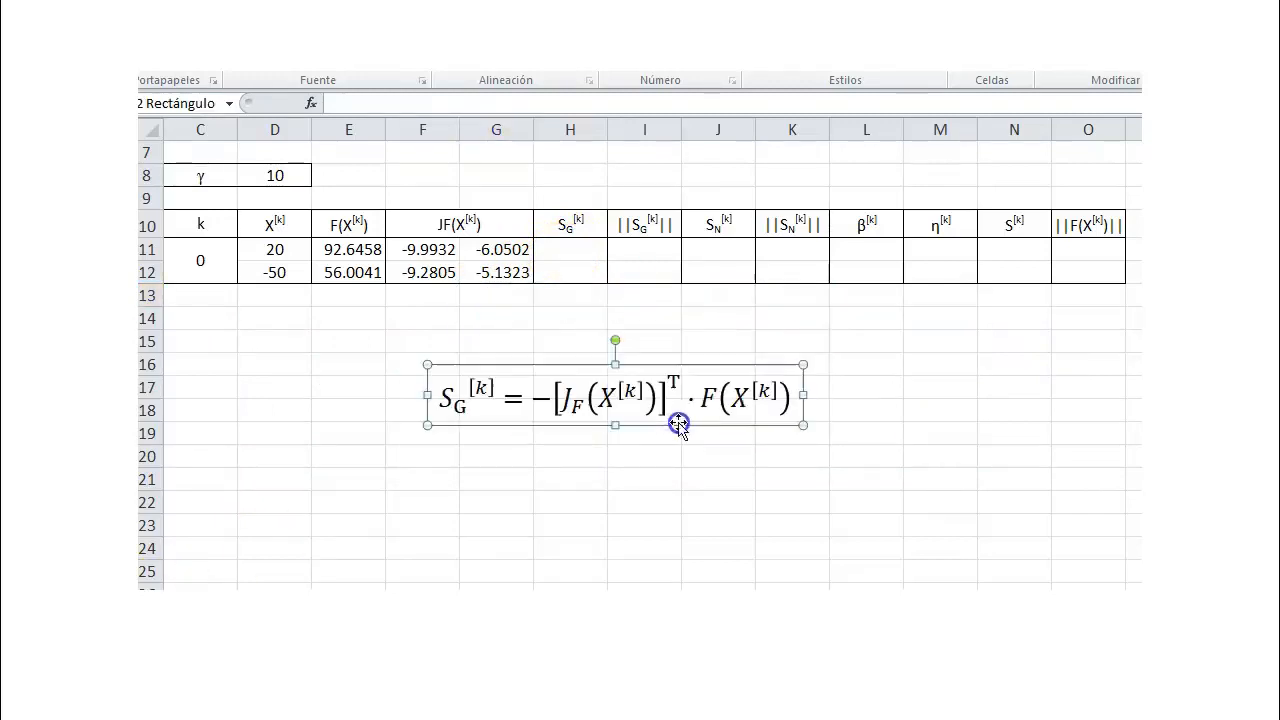
Enter the array formula =-MMULT(TRANSPONER(F11:G12),E11:E12) across H11:H12 for the gradient step S_G.
drag(580, 248, 588, 275)
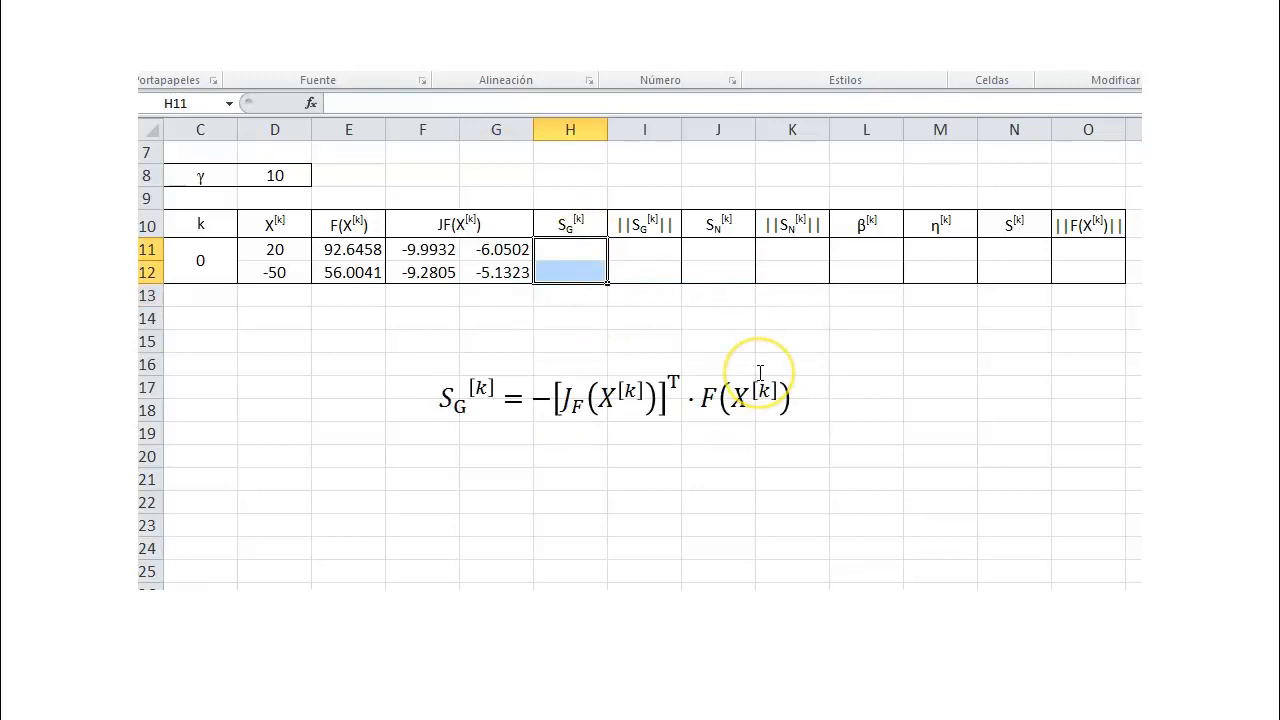
text(=-)
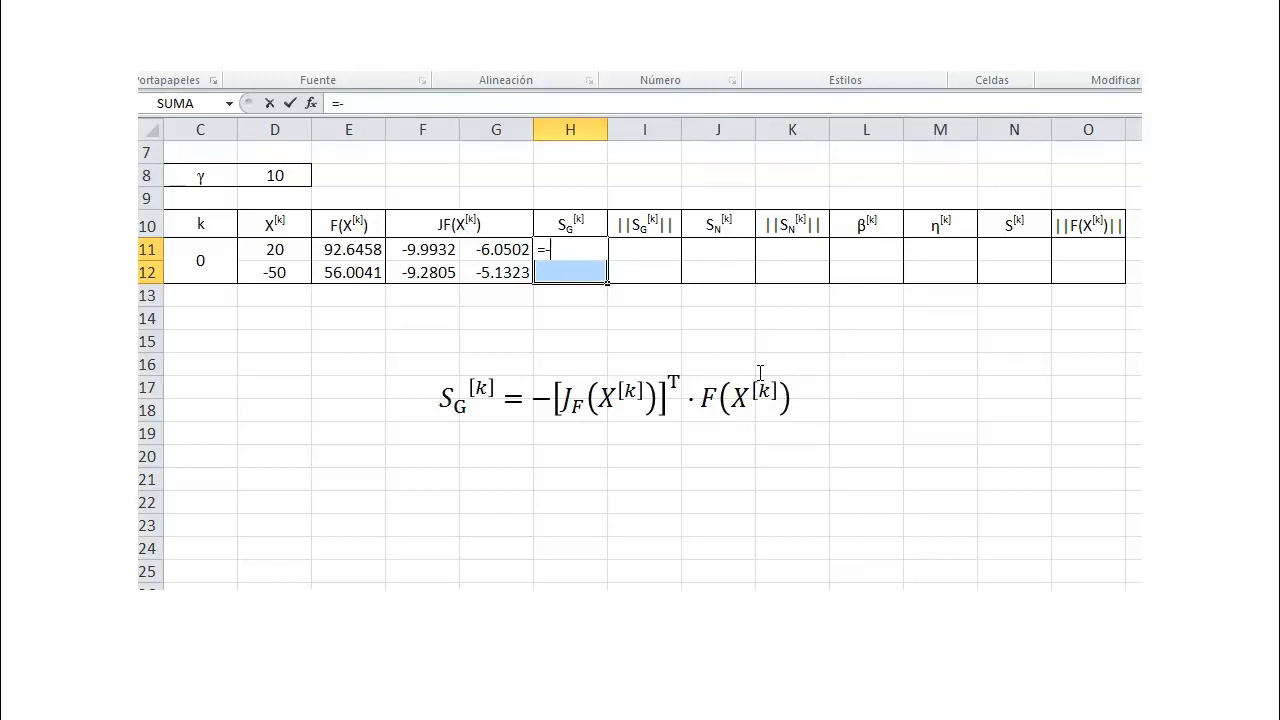
text(mm)
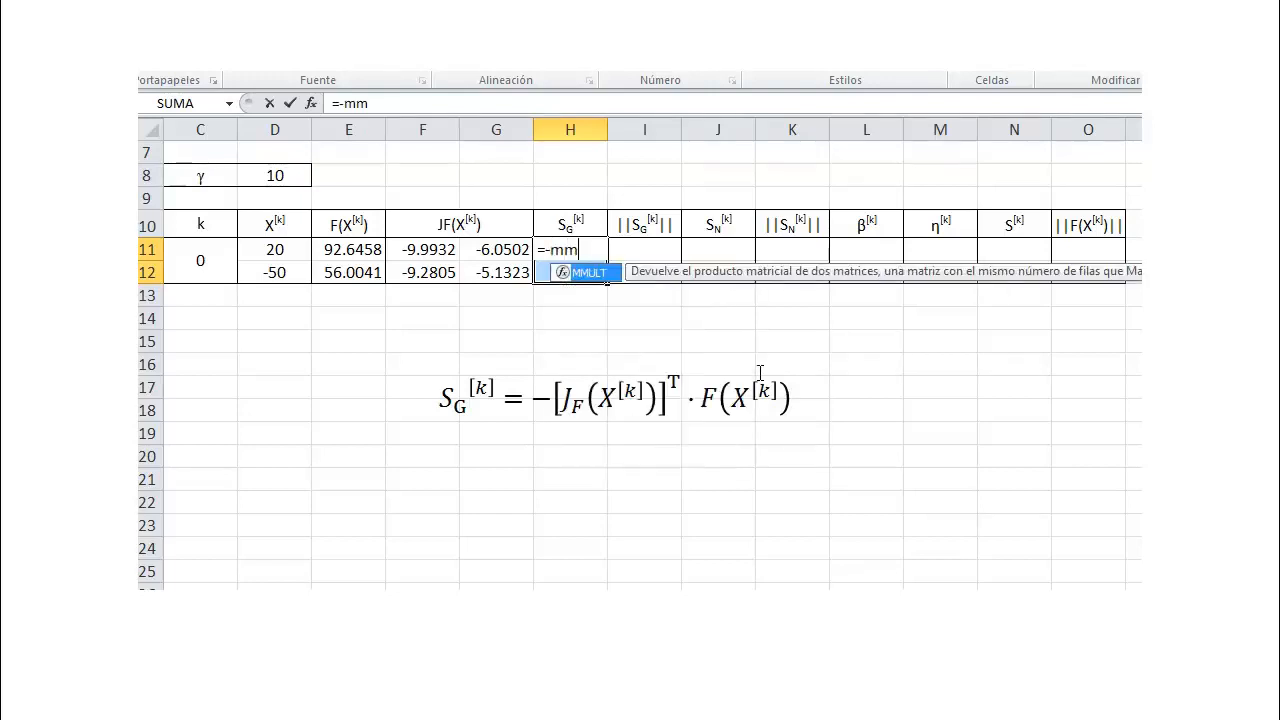
key(Tab)
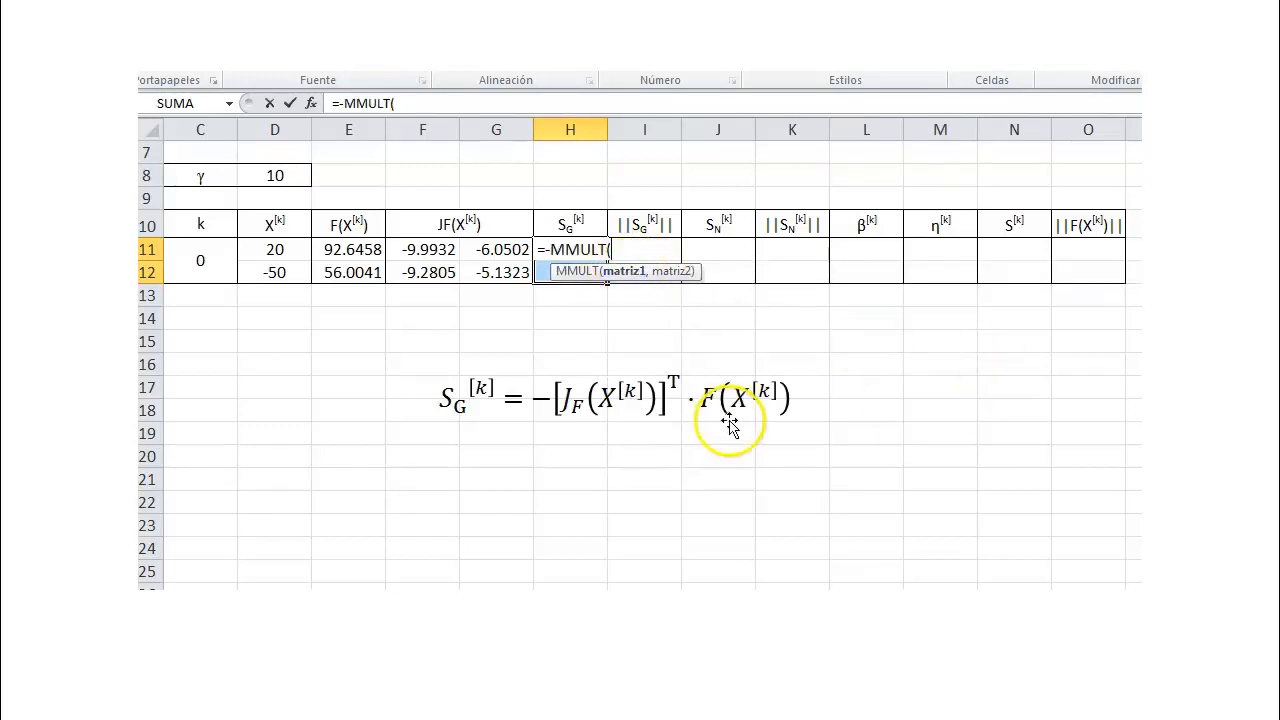
text(trna)
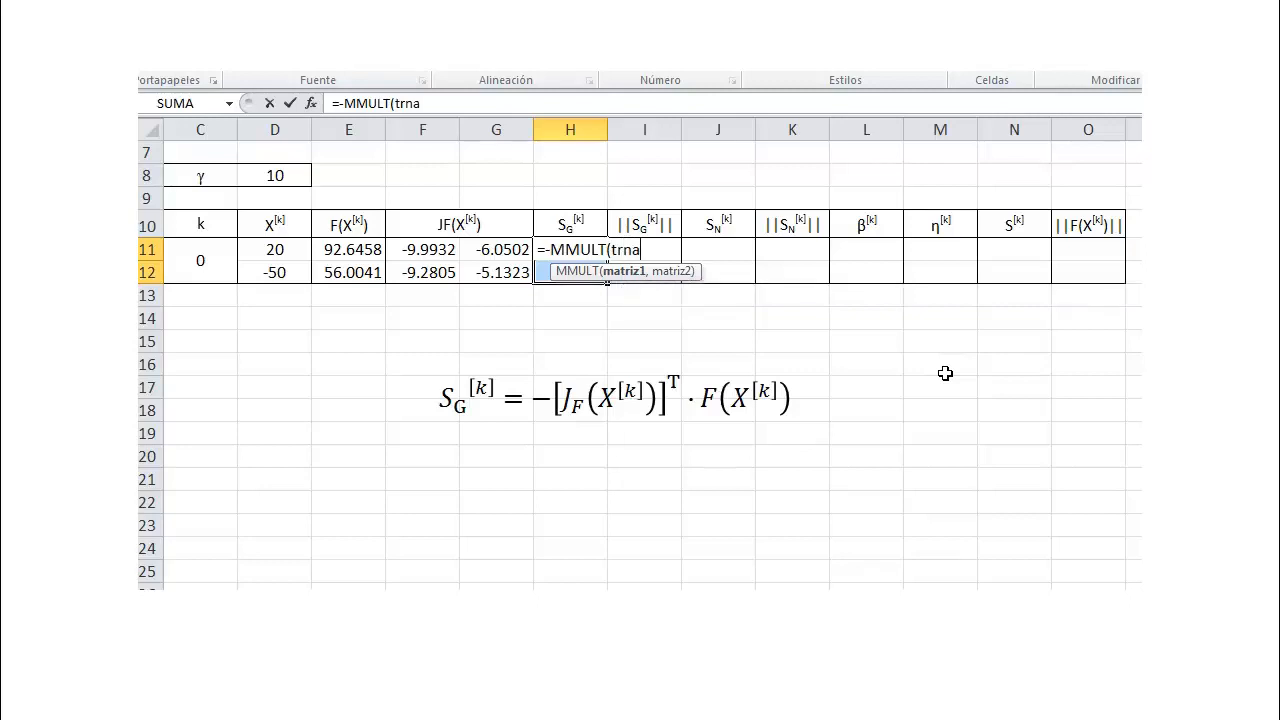
key(BackSpace)
key(Tab)
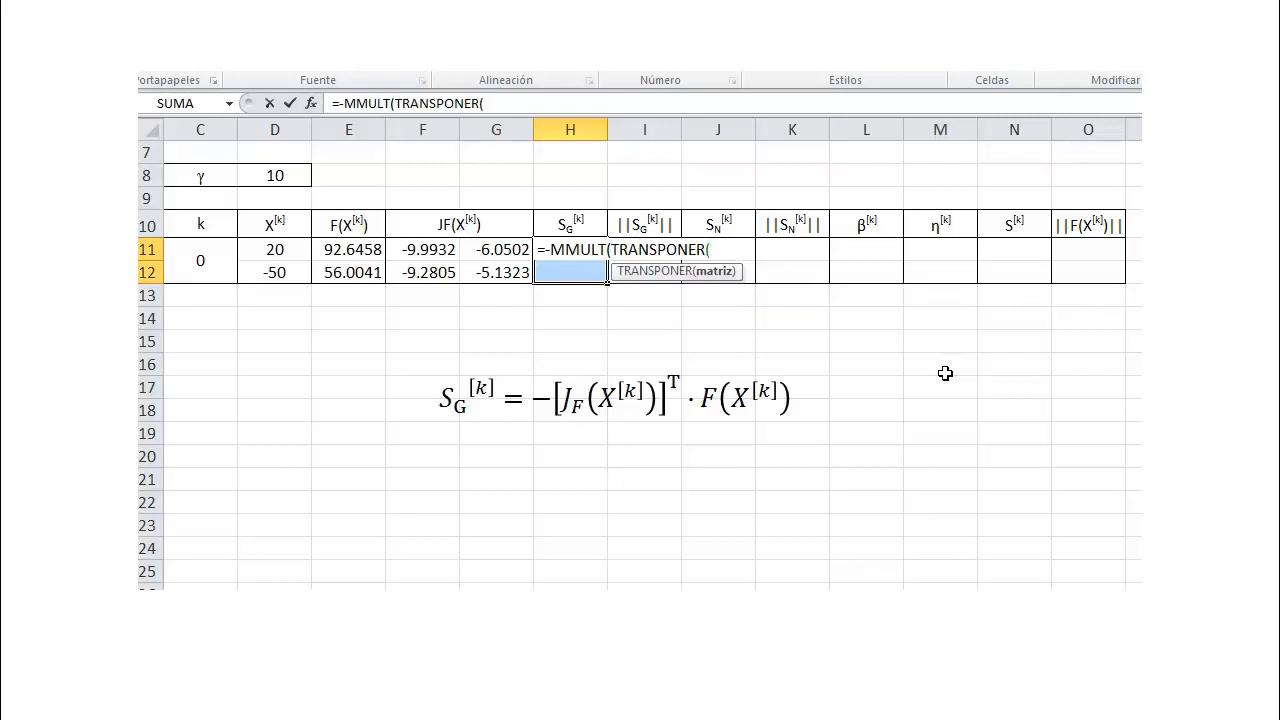
drag(496, 272, 427, 253)
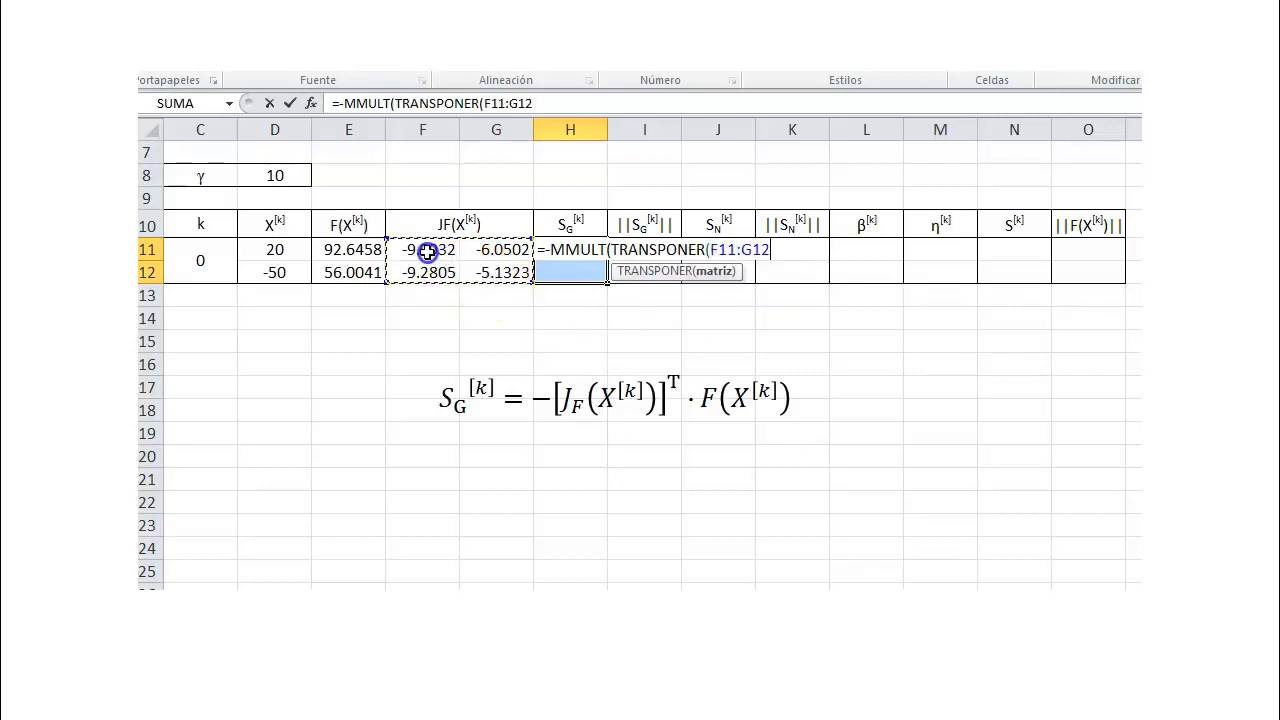
text())
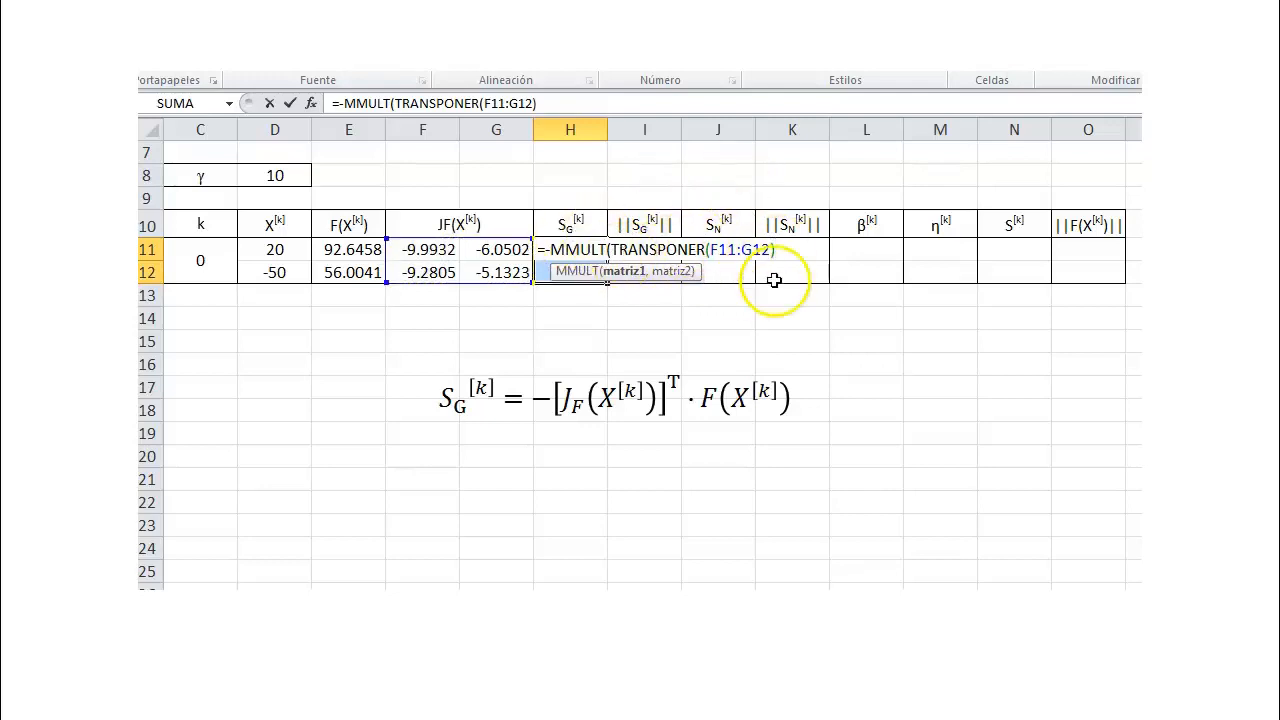
text(,)
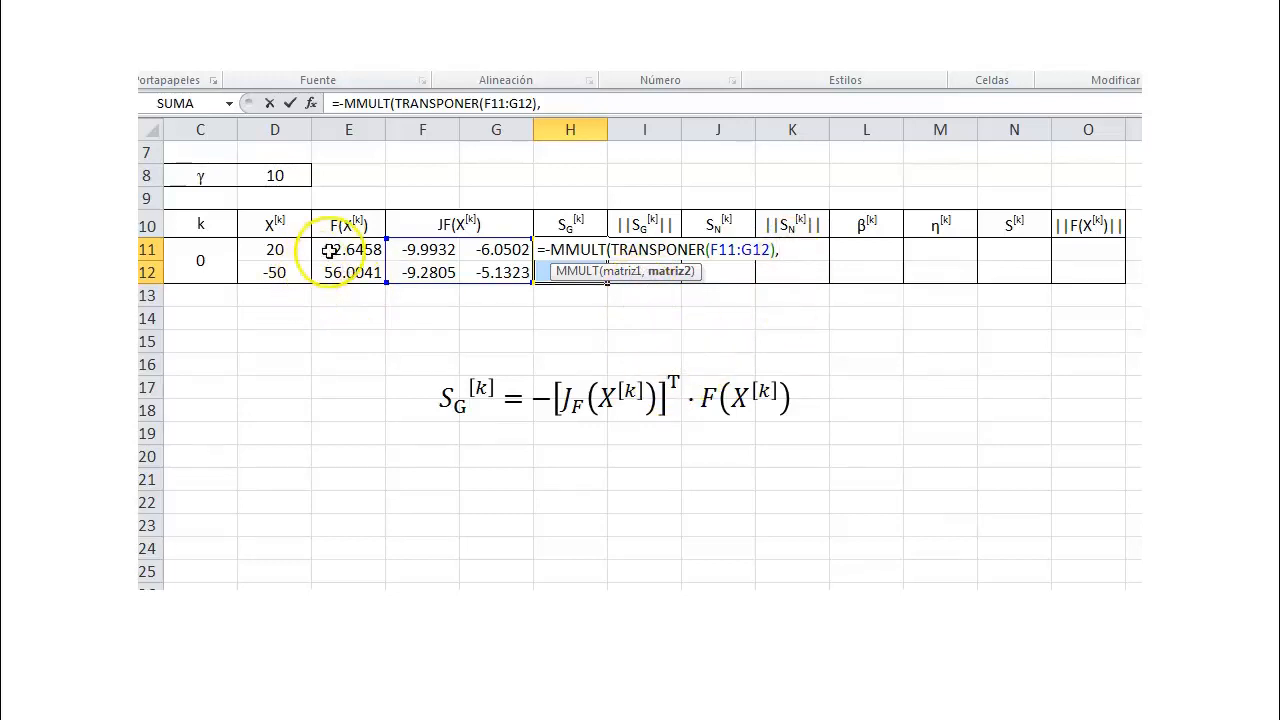
drag(330, 251, 336, 276)
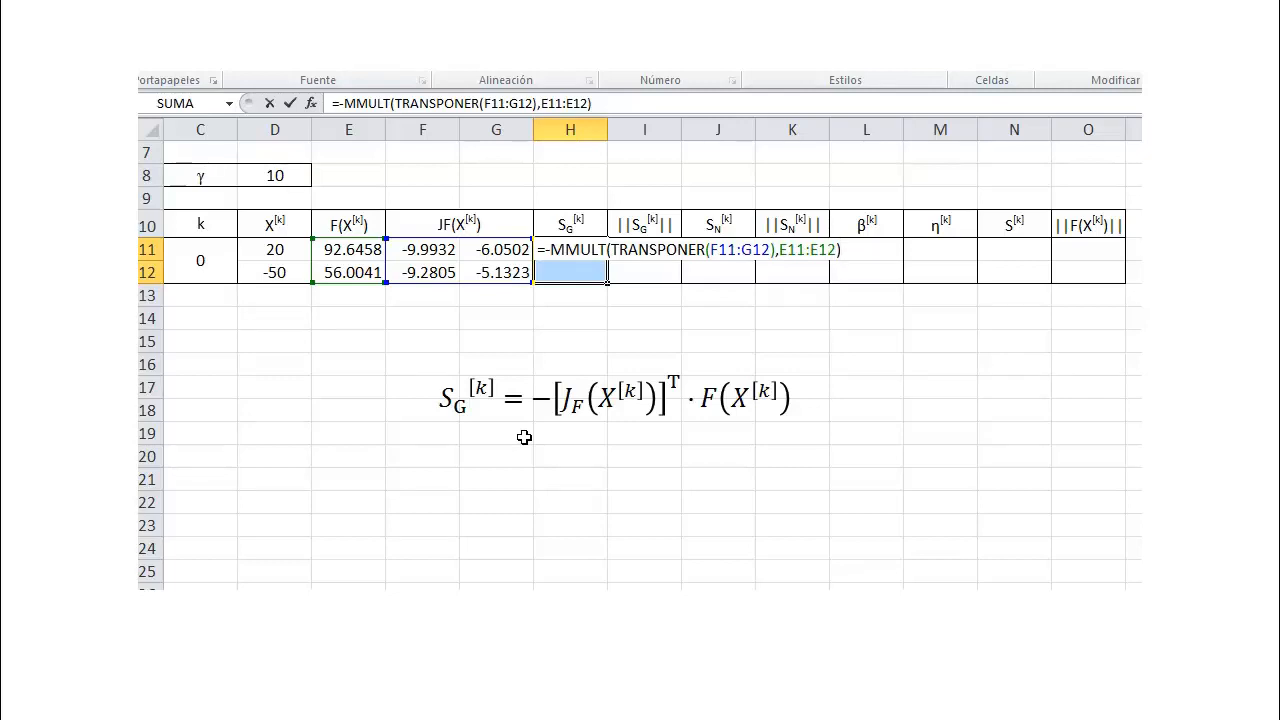
key(ctrl+shift+Return)
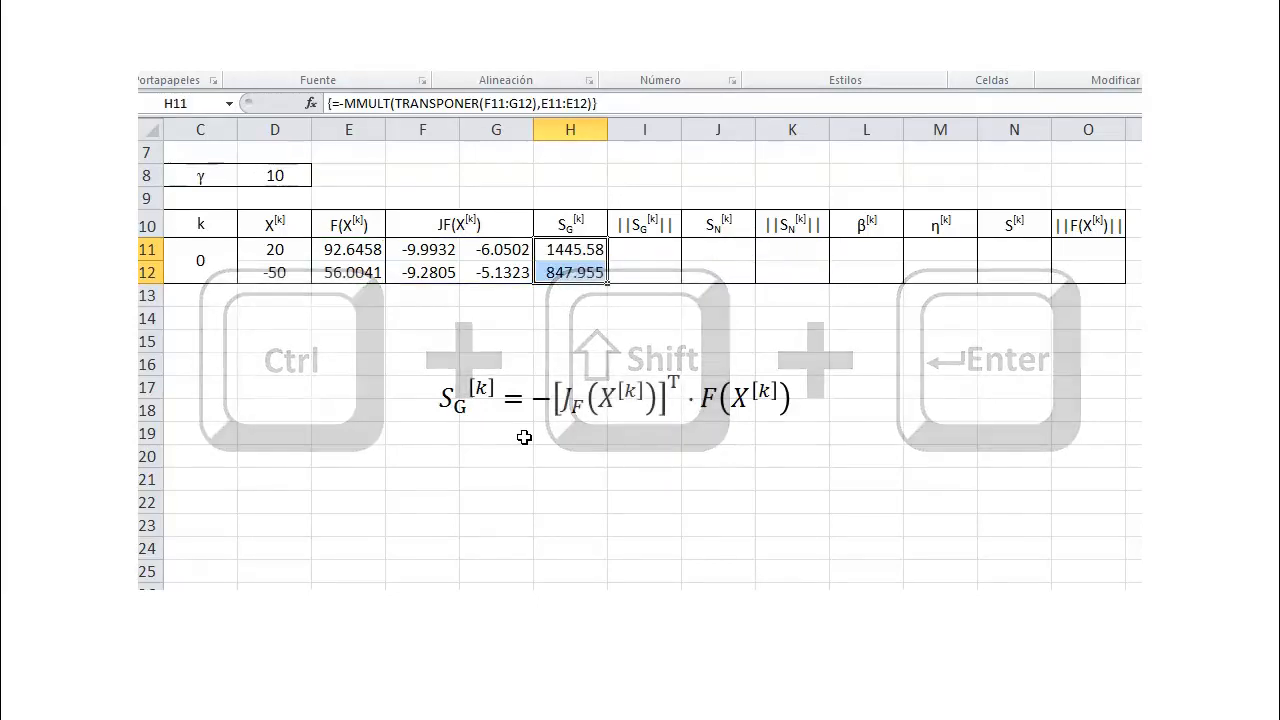
Enter =RAIZ(SUMA.CUADRADOS(H11:H12)) in I11 for the norm of the gradient step.
key(Right)
text(=)
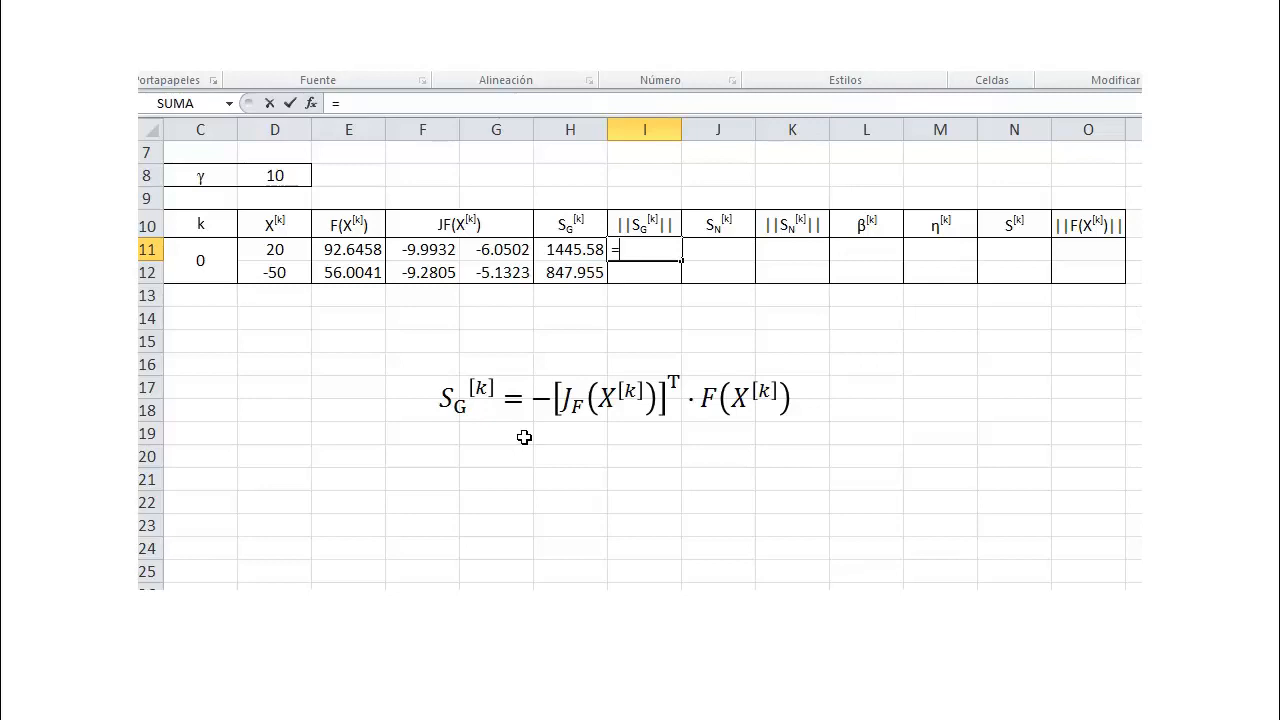
text(ra)
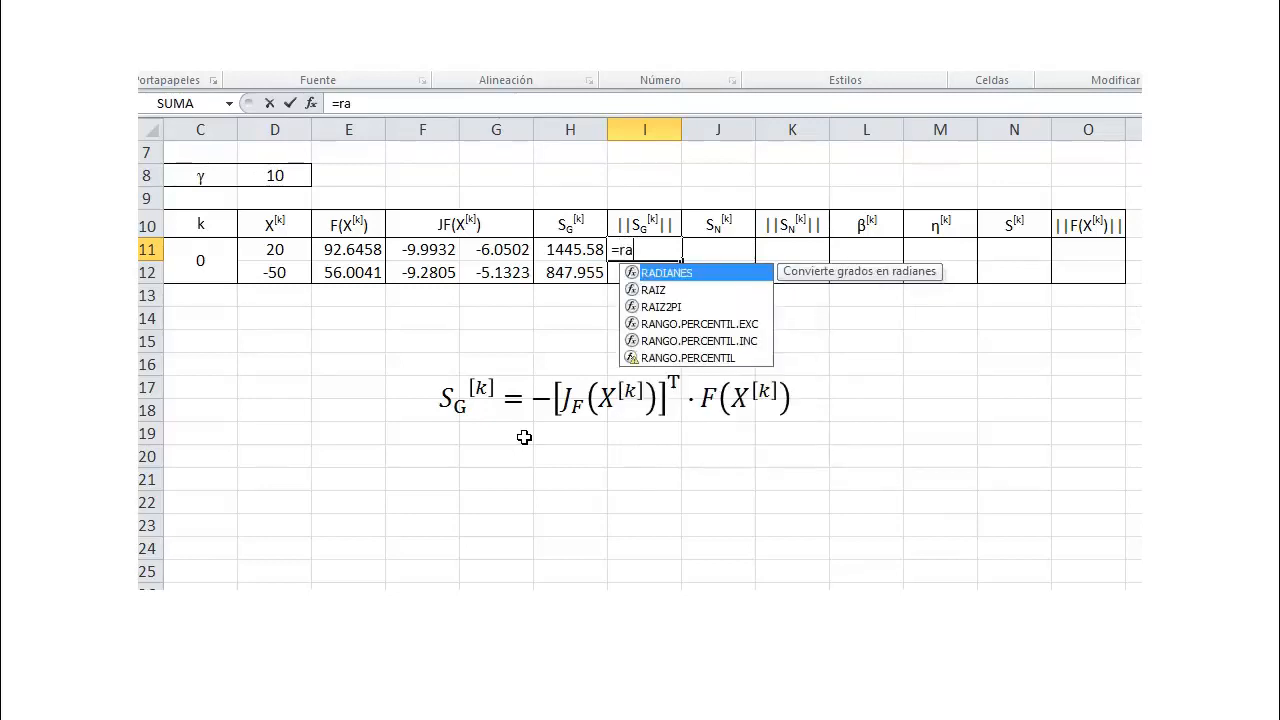
key(Down)
key(Tab)
text(sum)
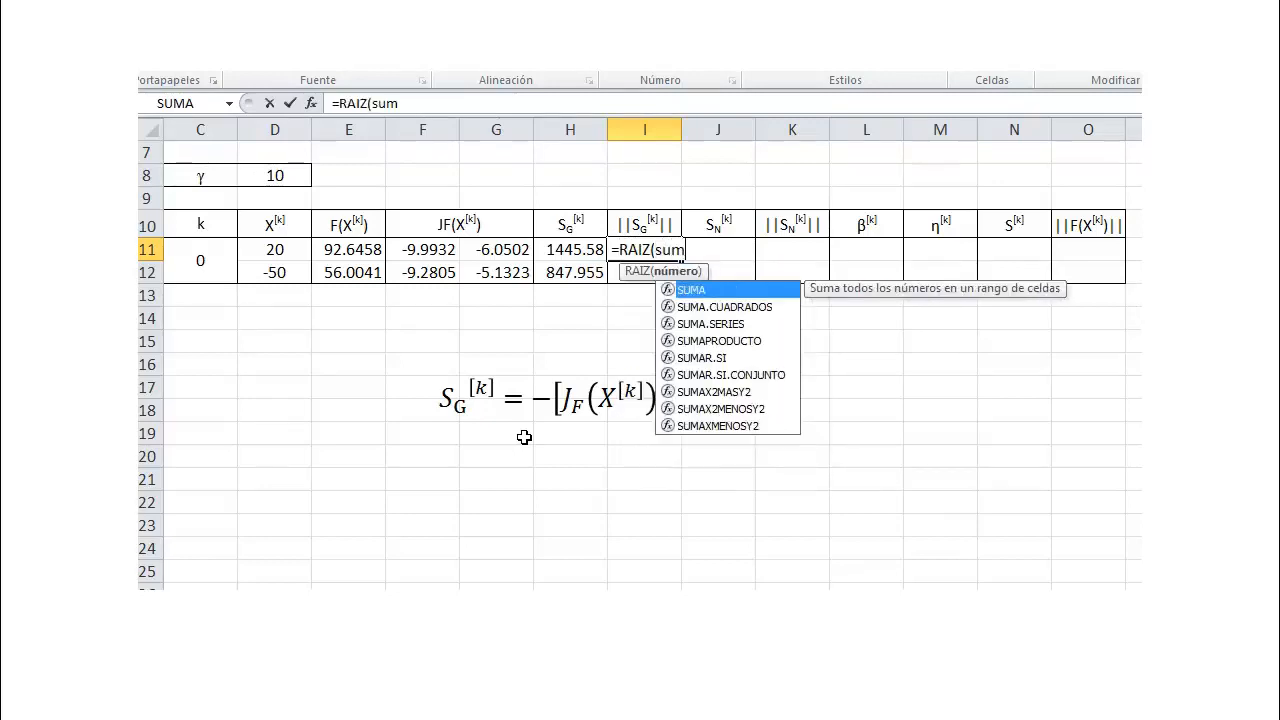
key(Down)
key(Tab)
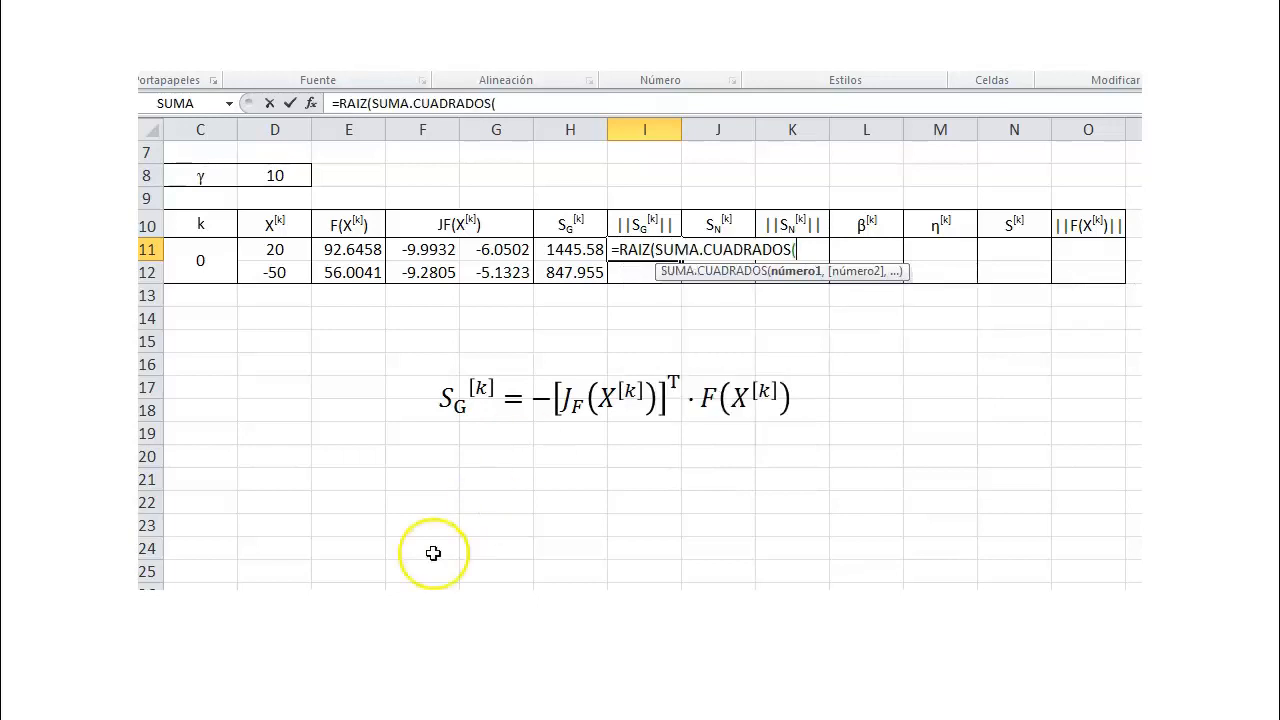
drag(580, 273, 570, 250)
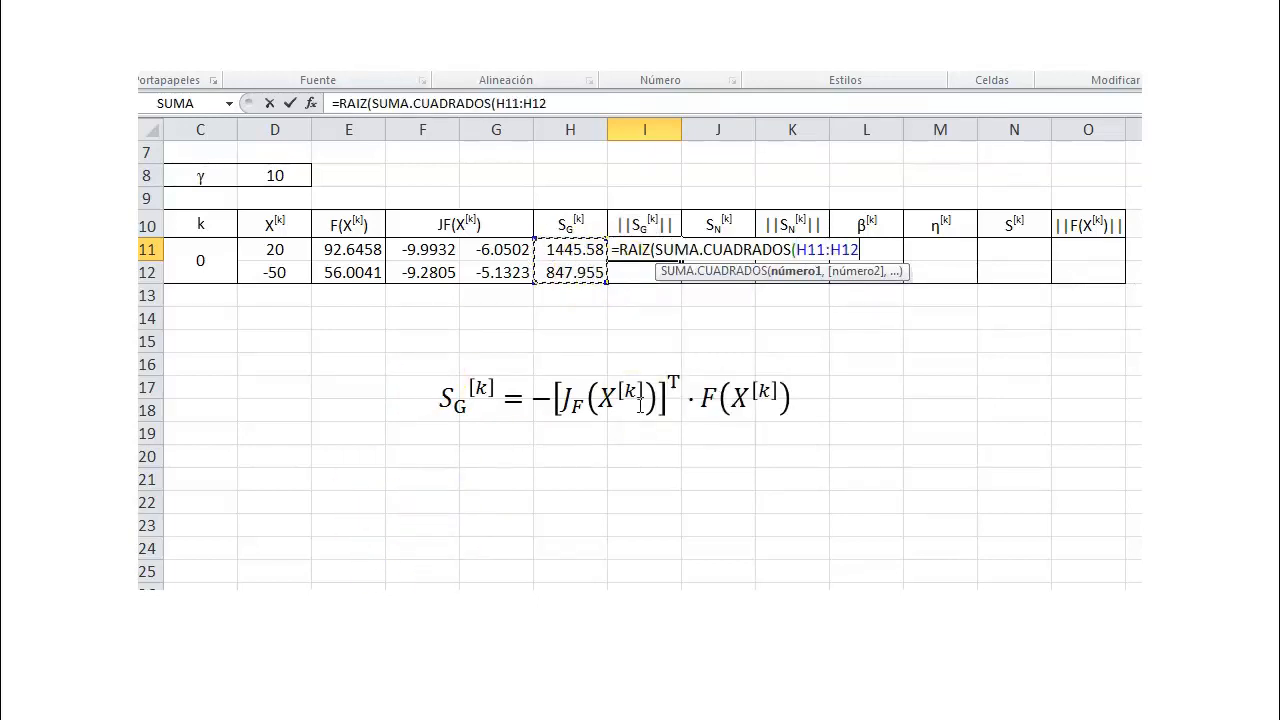
text())
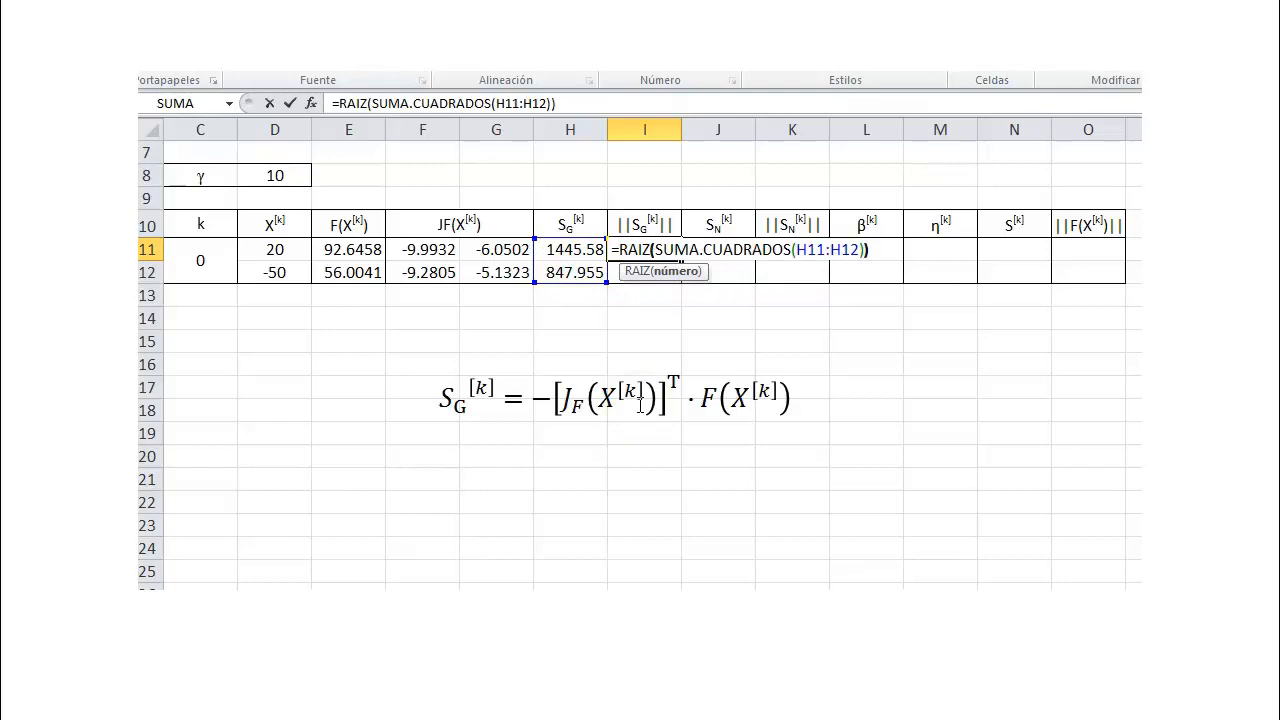
text())
key(Return)
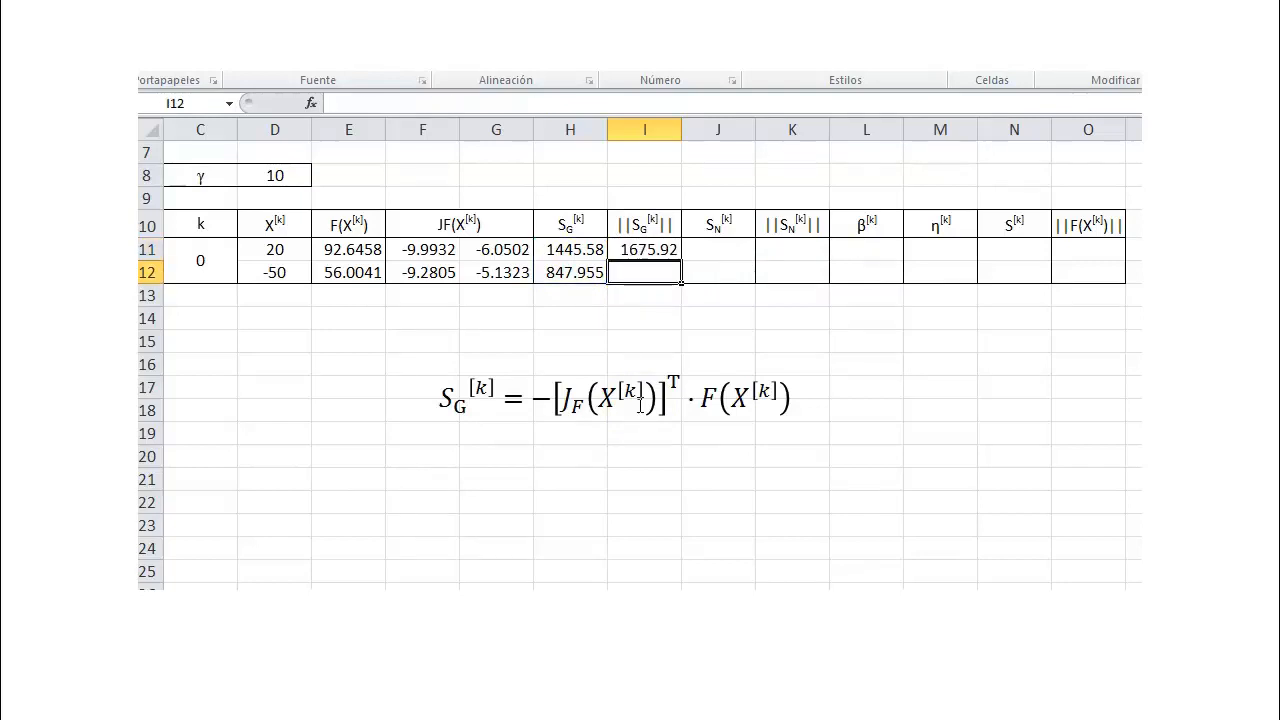
Replace the S_G equation object with the pasted formula for the Newton step S_N, placed below the table around rows 17 to 19.
key(Up)
key(Right)
click(518, 388)
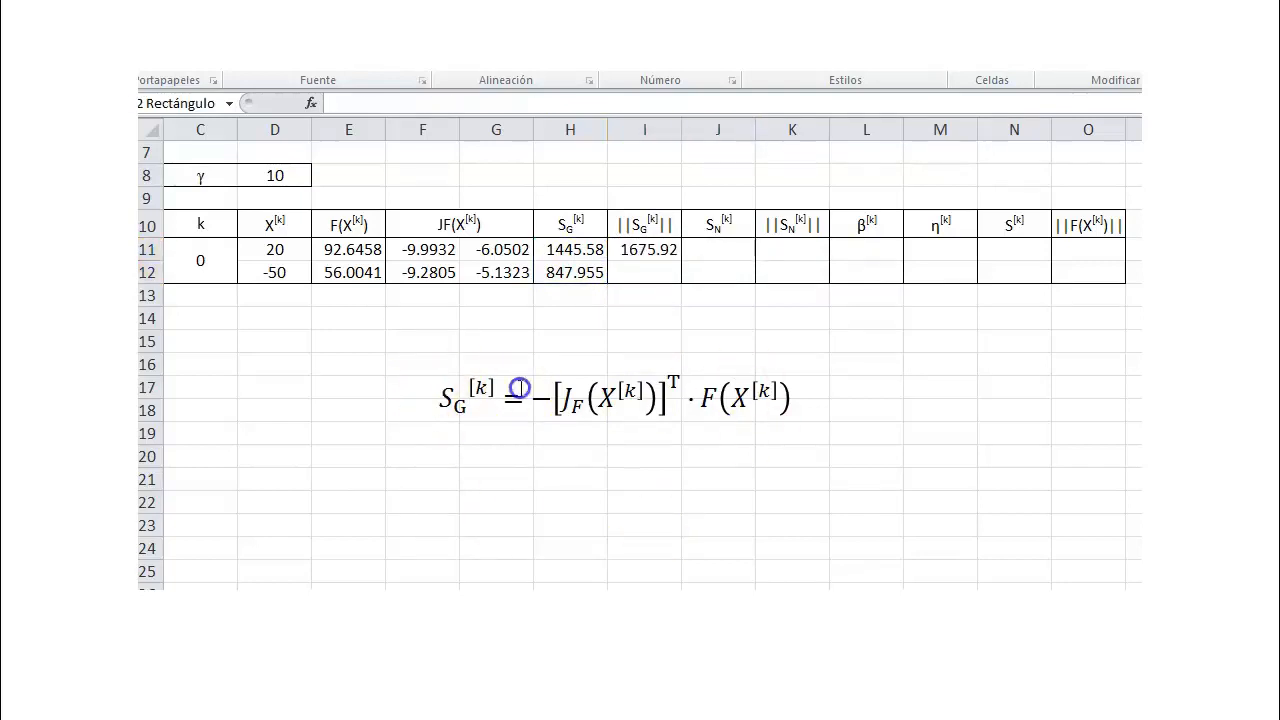
click(669, 364)
key(Delete)
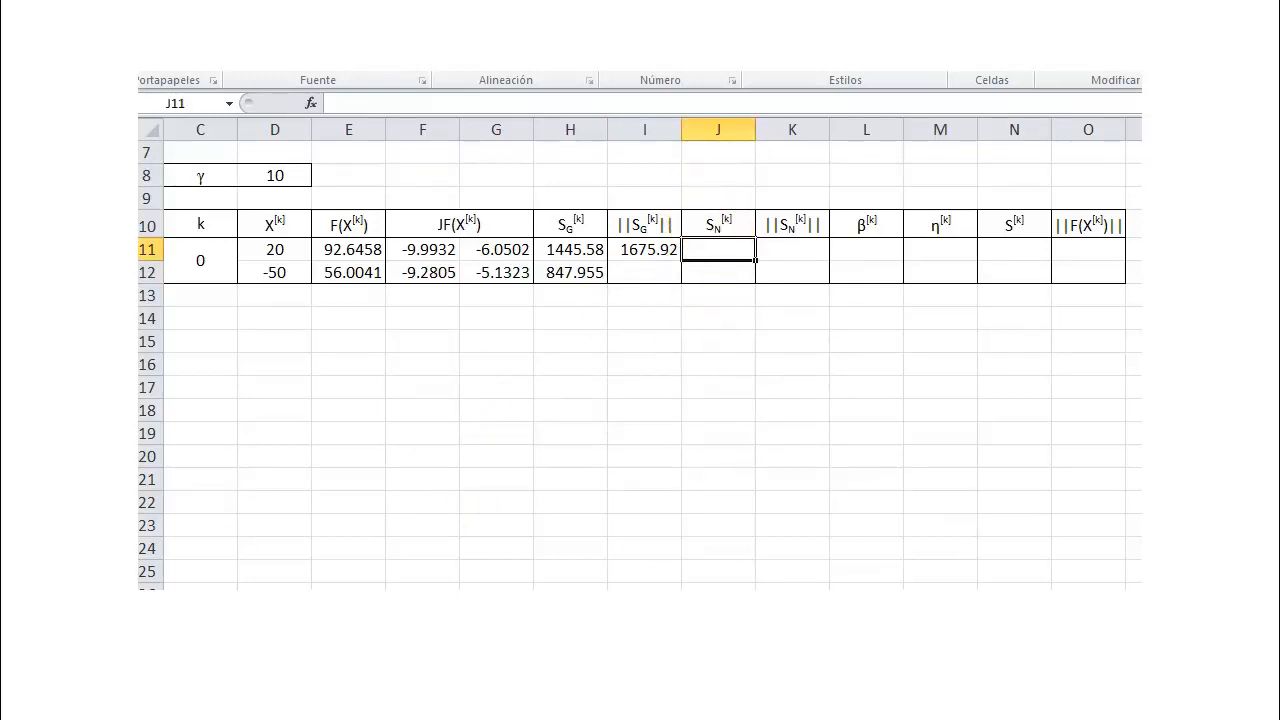
click(574, 320)
key(ctrl+v)
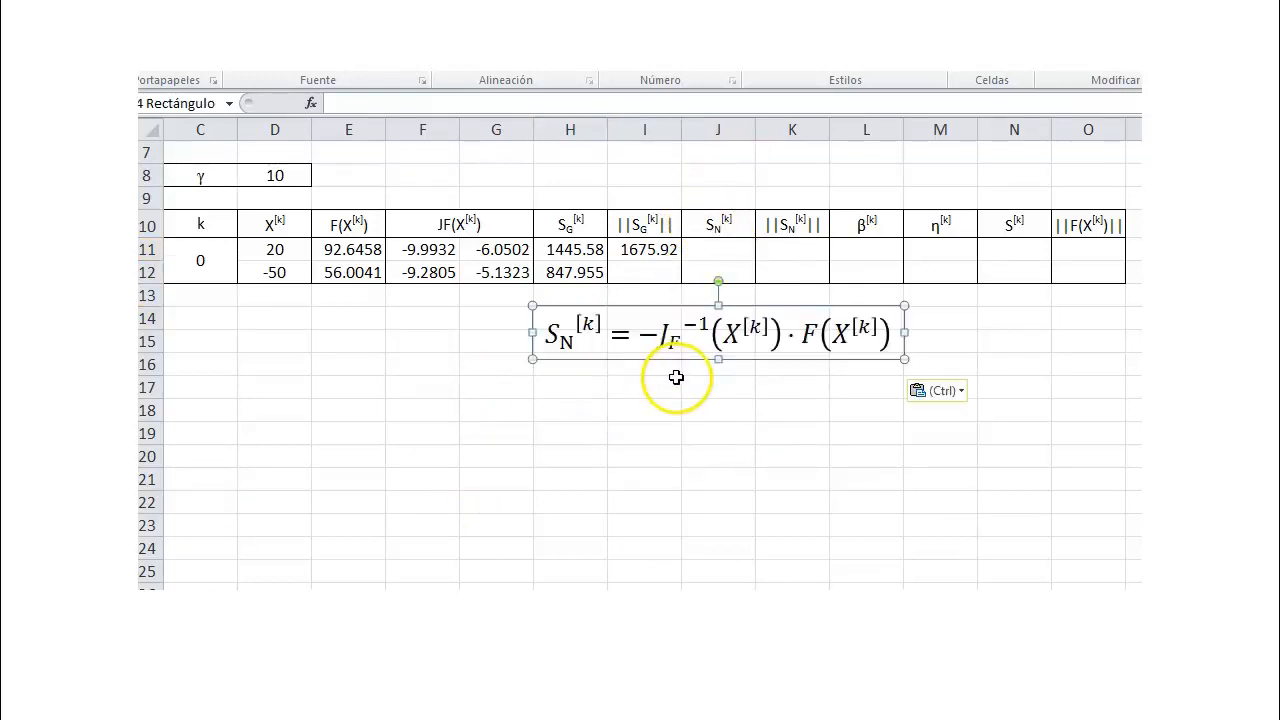
drag(686, 362, 658, 435)
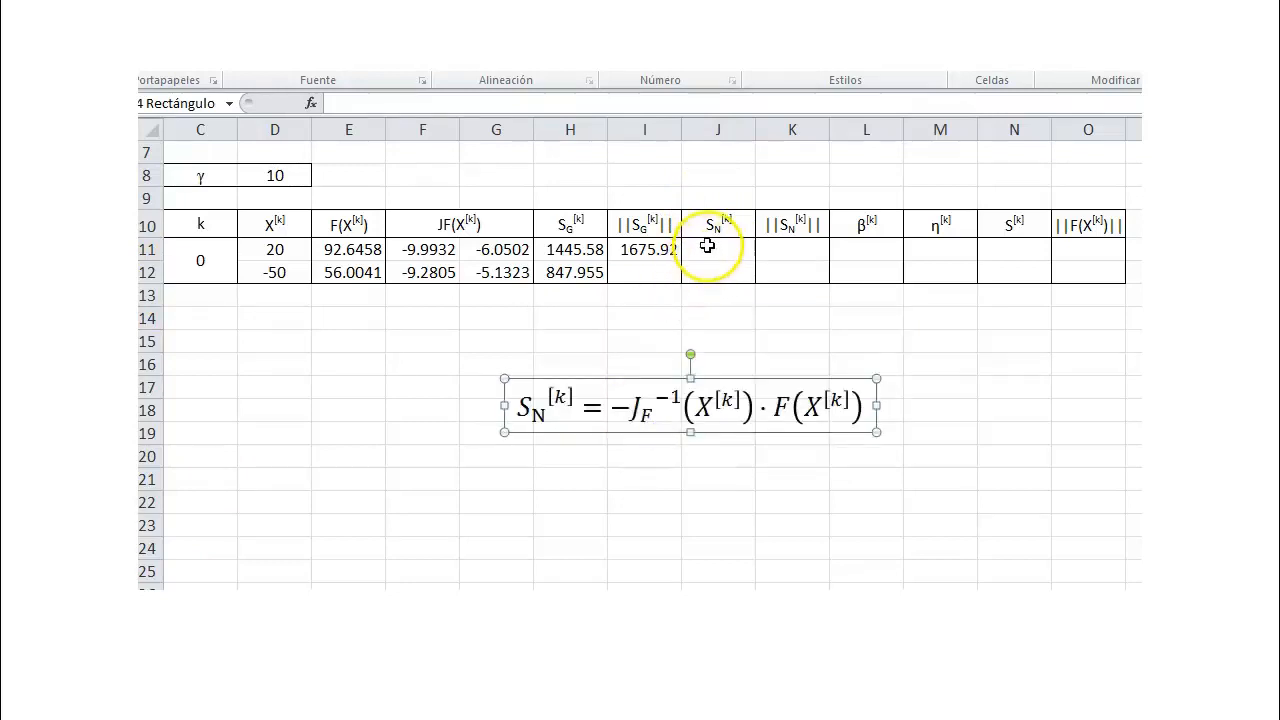
Enter the array formula =-MMULT(MINVERSA(F11:G12),E11:E12) across J11:J12 for the Newton step S_N.
drag(709, 246, 708, 272)
text(=)
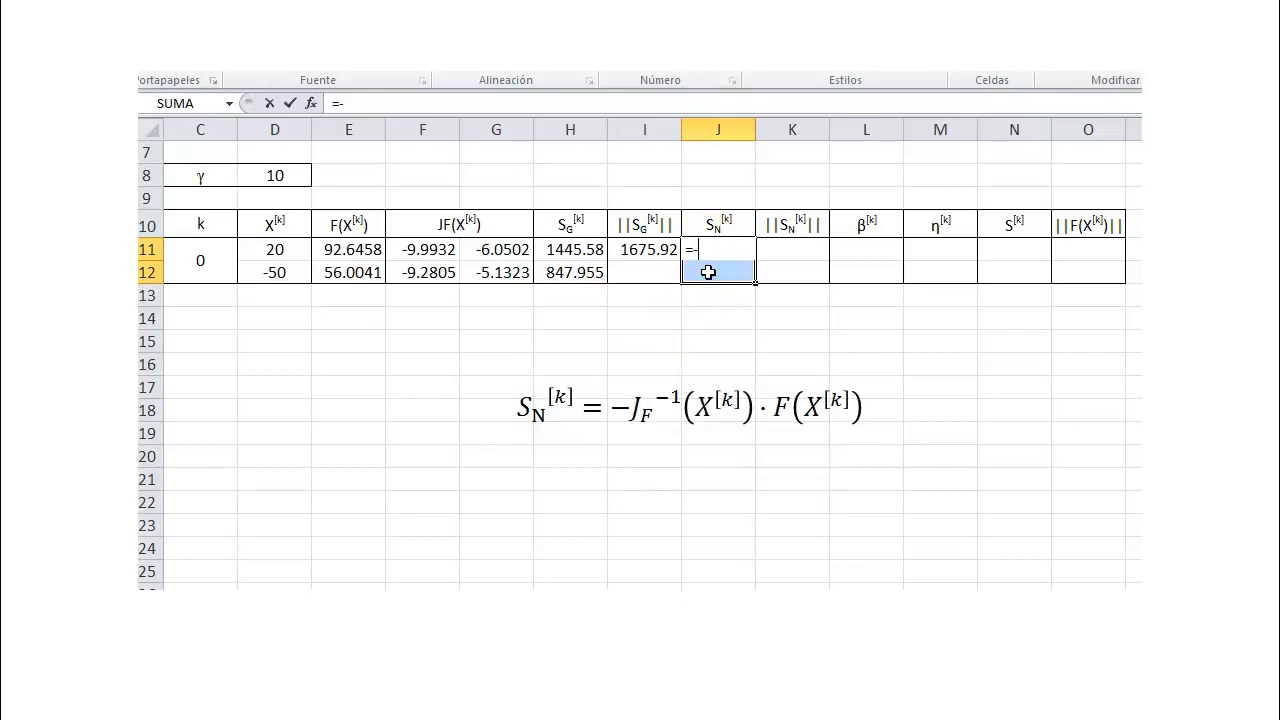
text(-mm)
key(Tab)
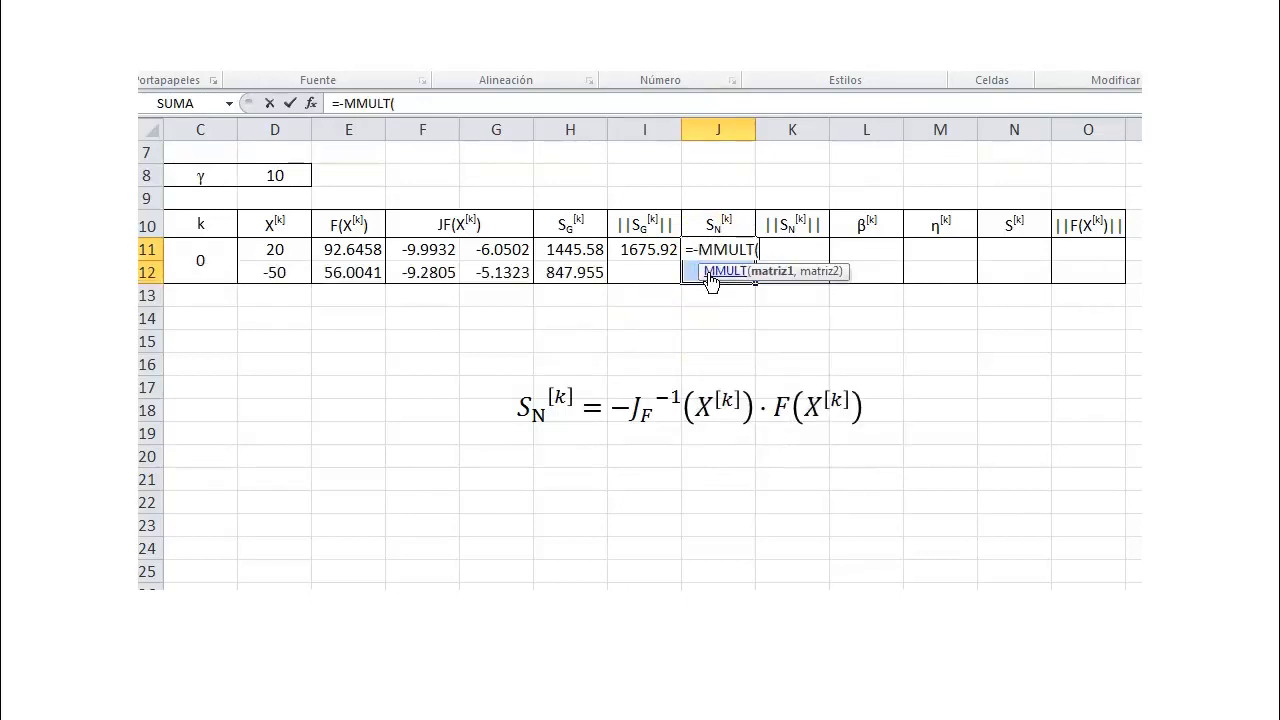
text(min)
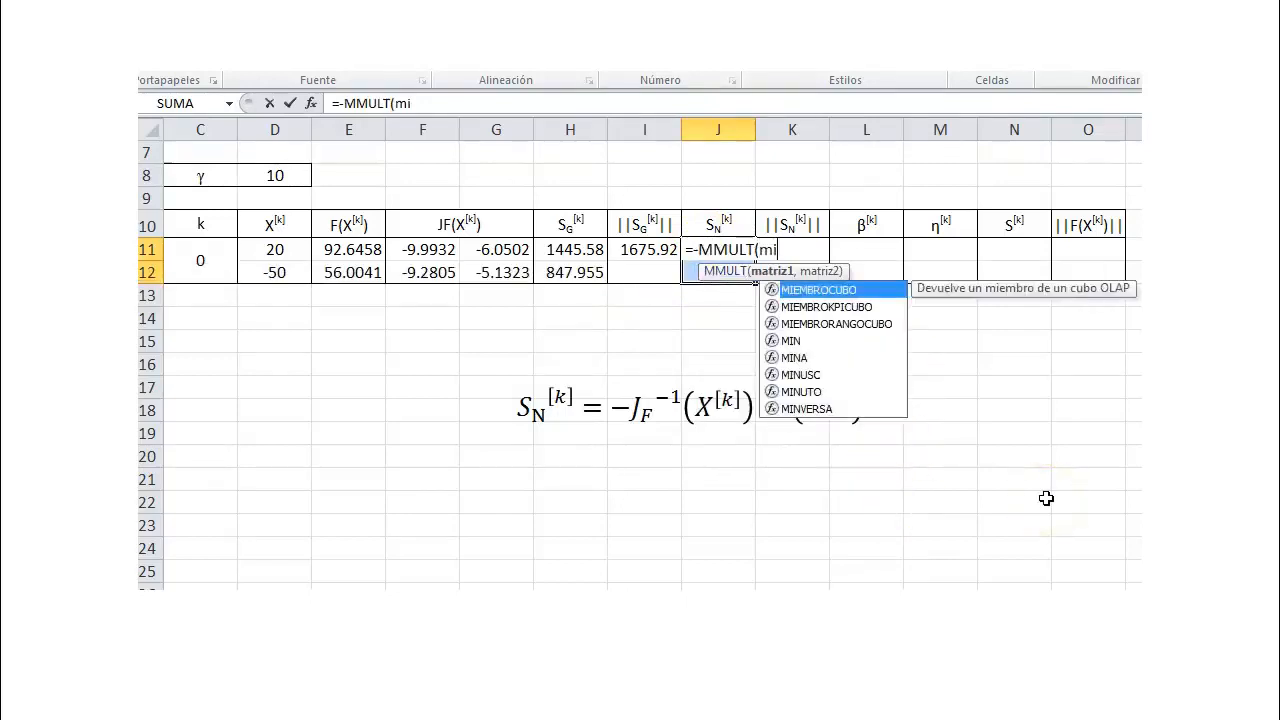
key(Down)
key(Down)
key(Down)
key(Down)
key(Tab)
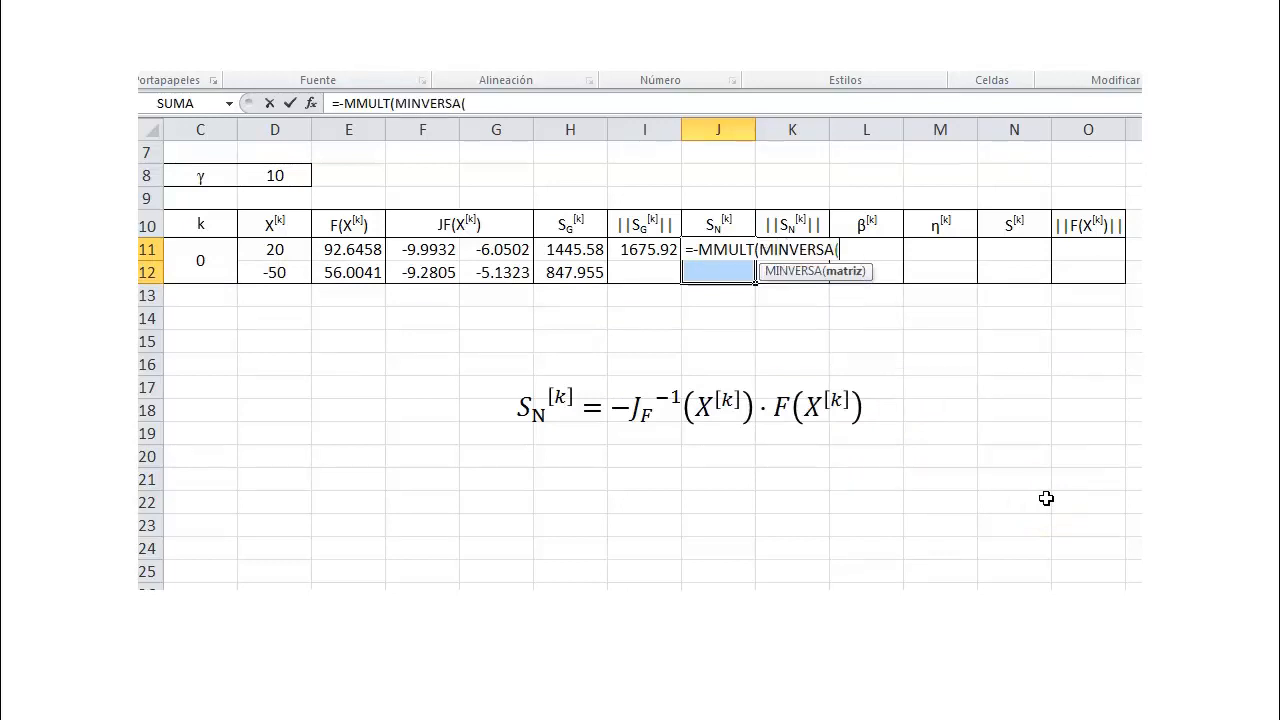
drag(414, 262, 455, 265)
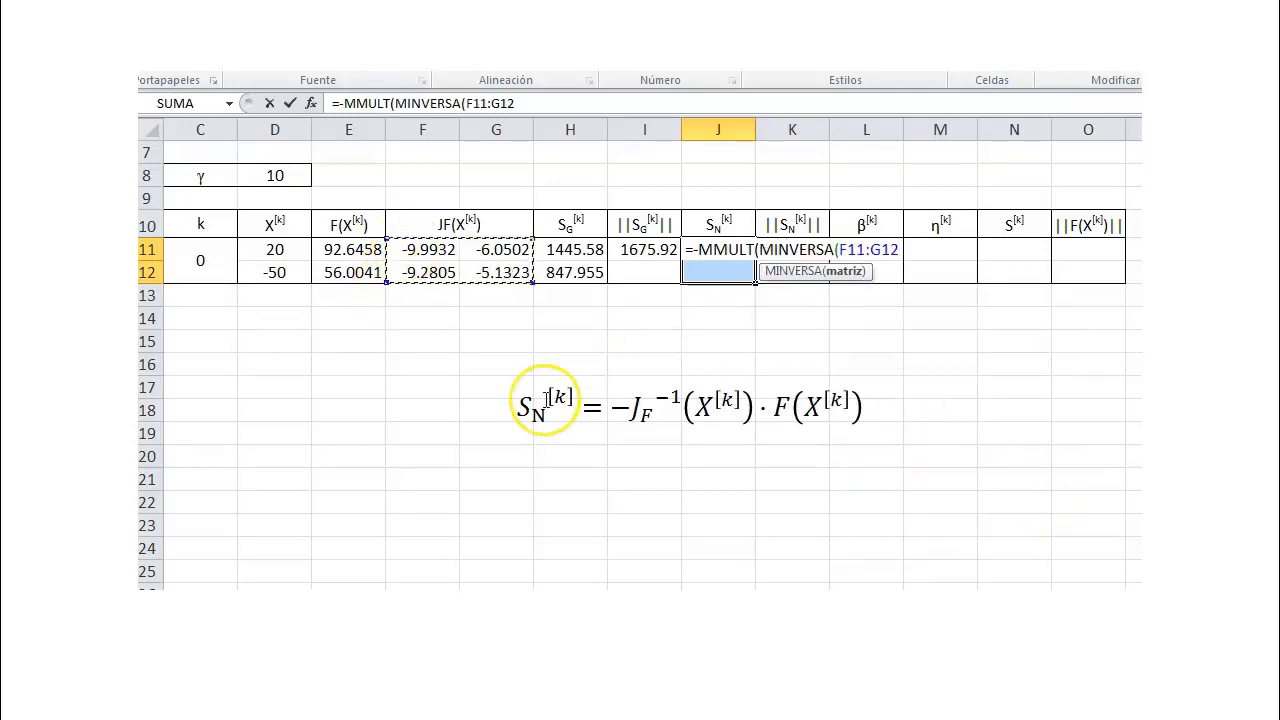
text())
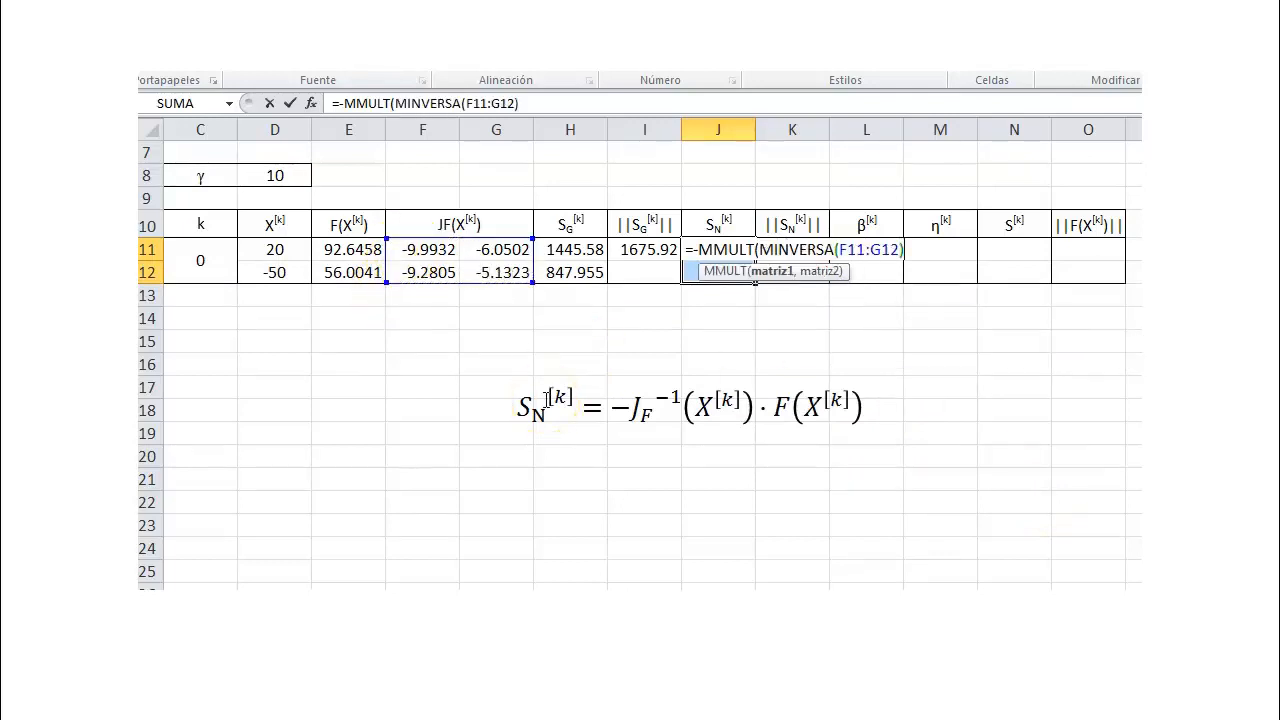
text(,)
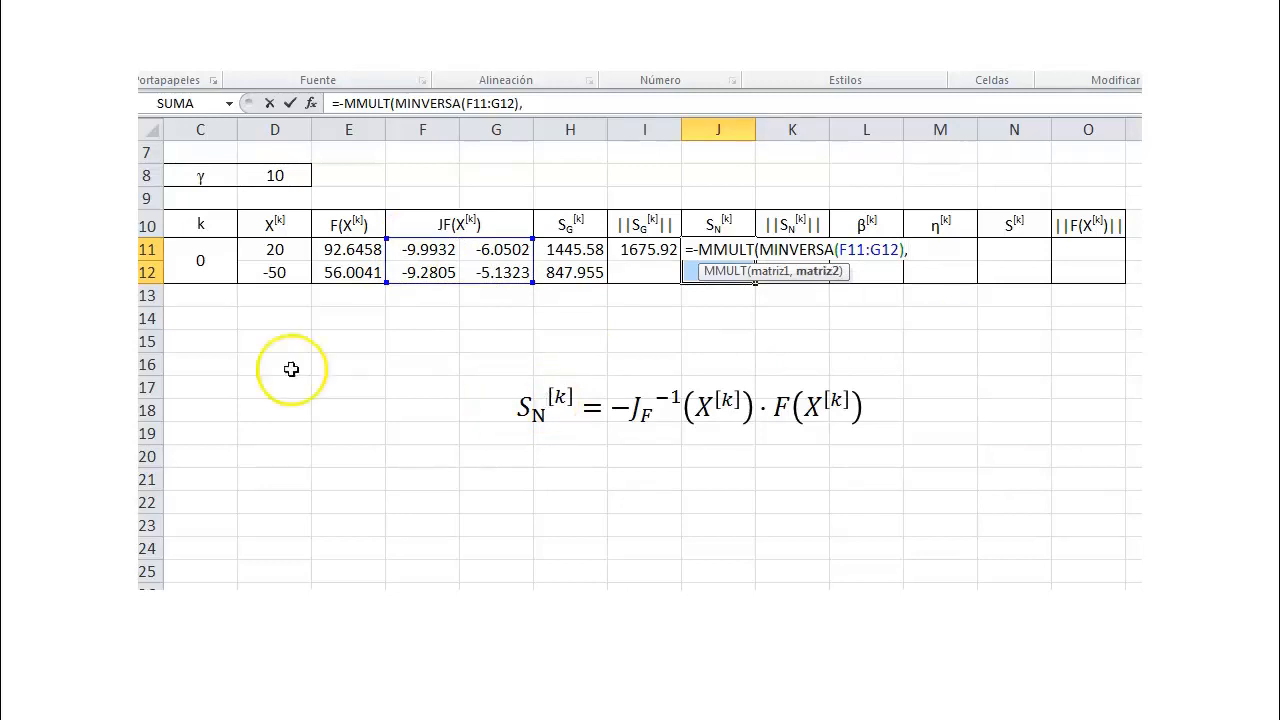
drag(348, 250, 339, 265)
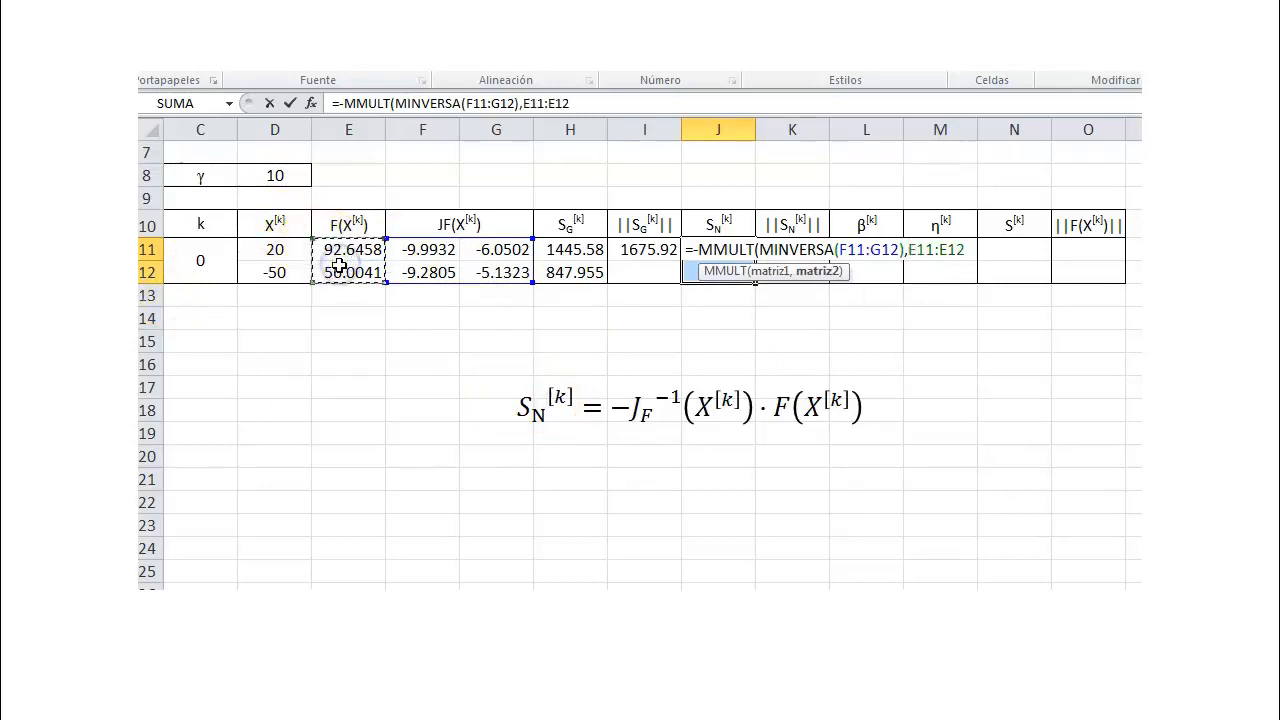
text())
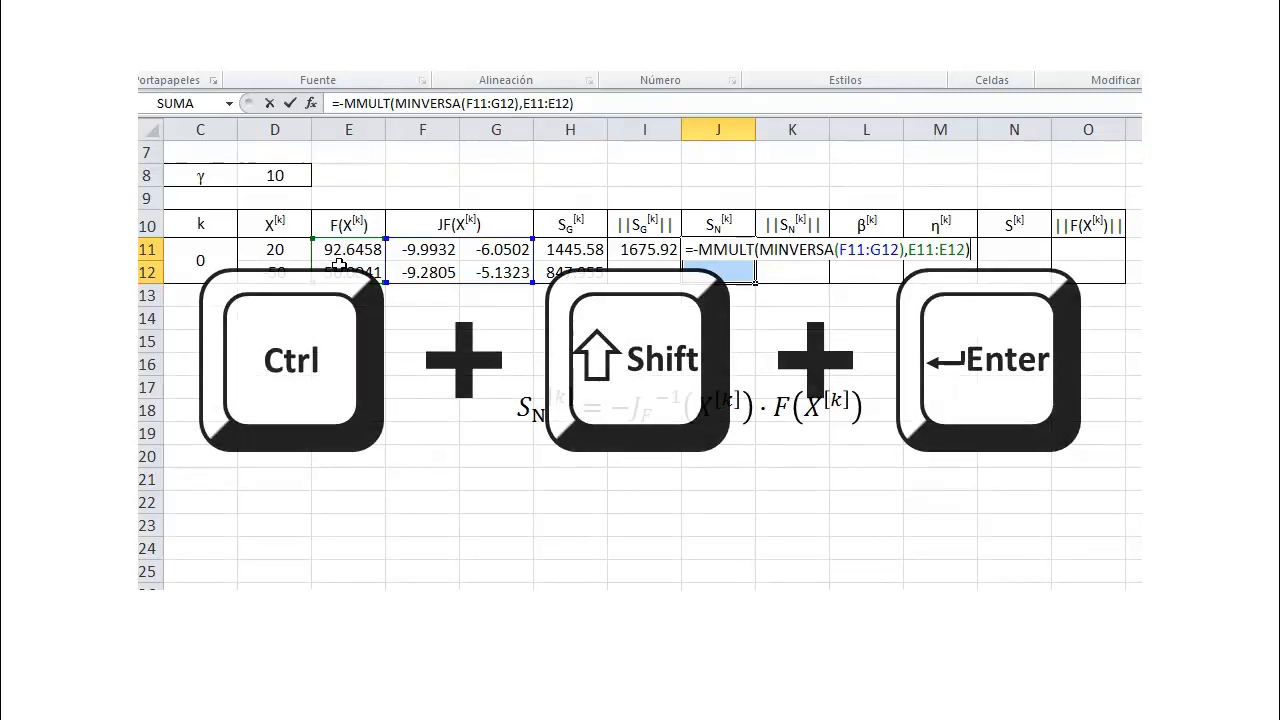
key(ctrl+shift+Return)
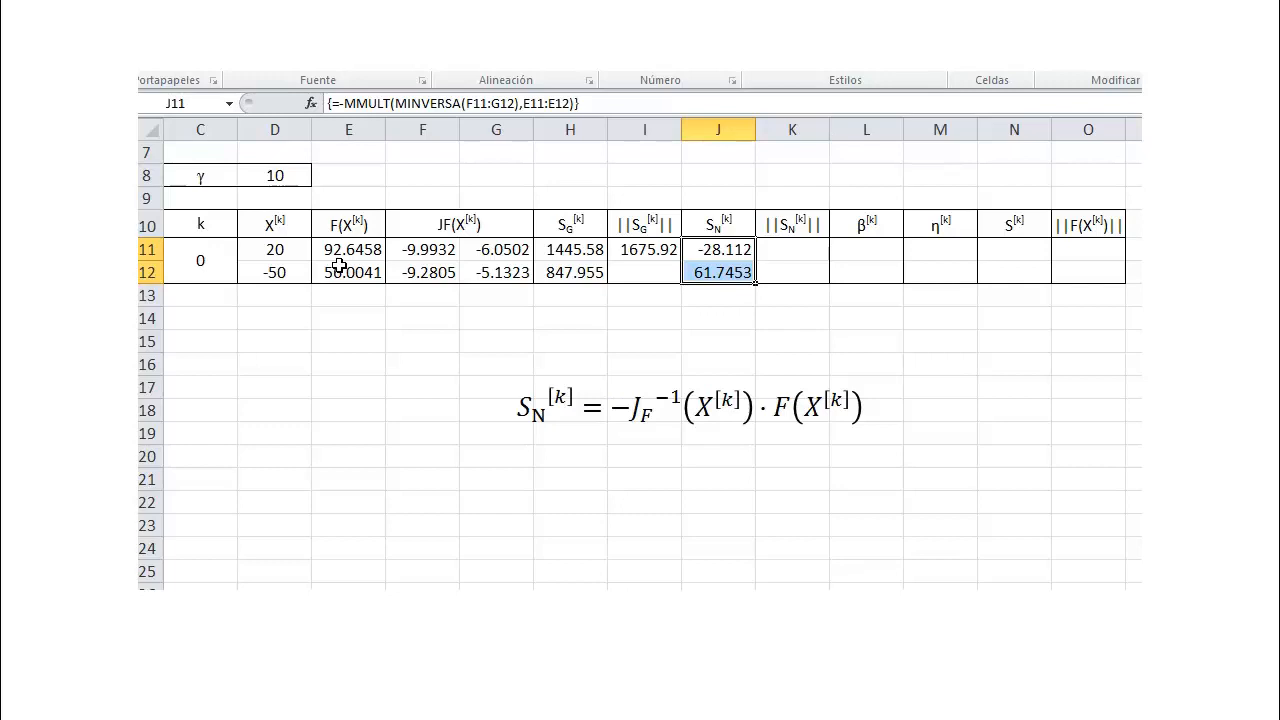
Enter =RAIZ(SUMA.CUADRADOS(J11:J12)) in K11 for the norm of the Newton step.
key(Right)
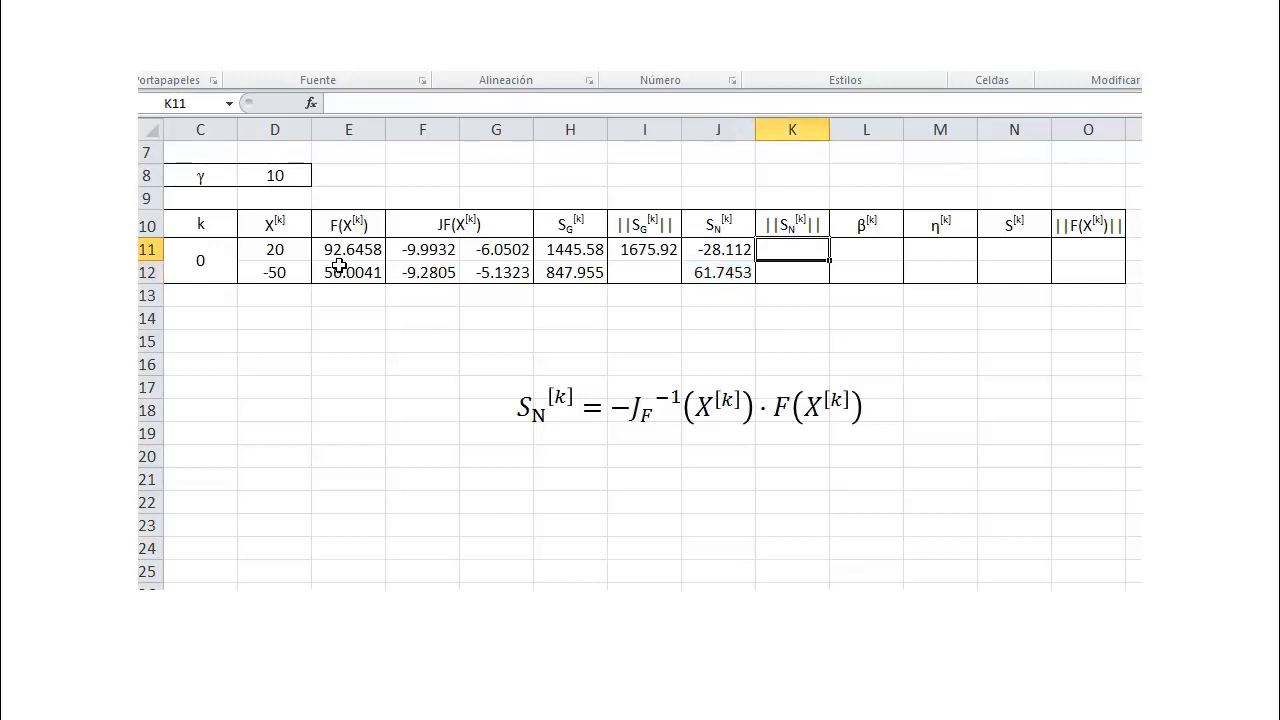
text(=ra)
key(Down)
key(Tab)
text(sum)
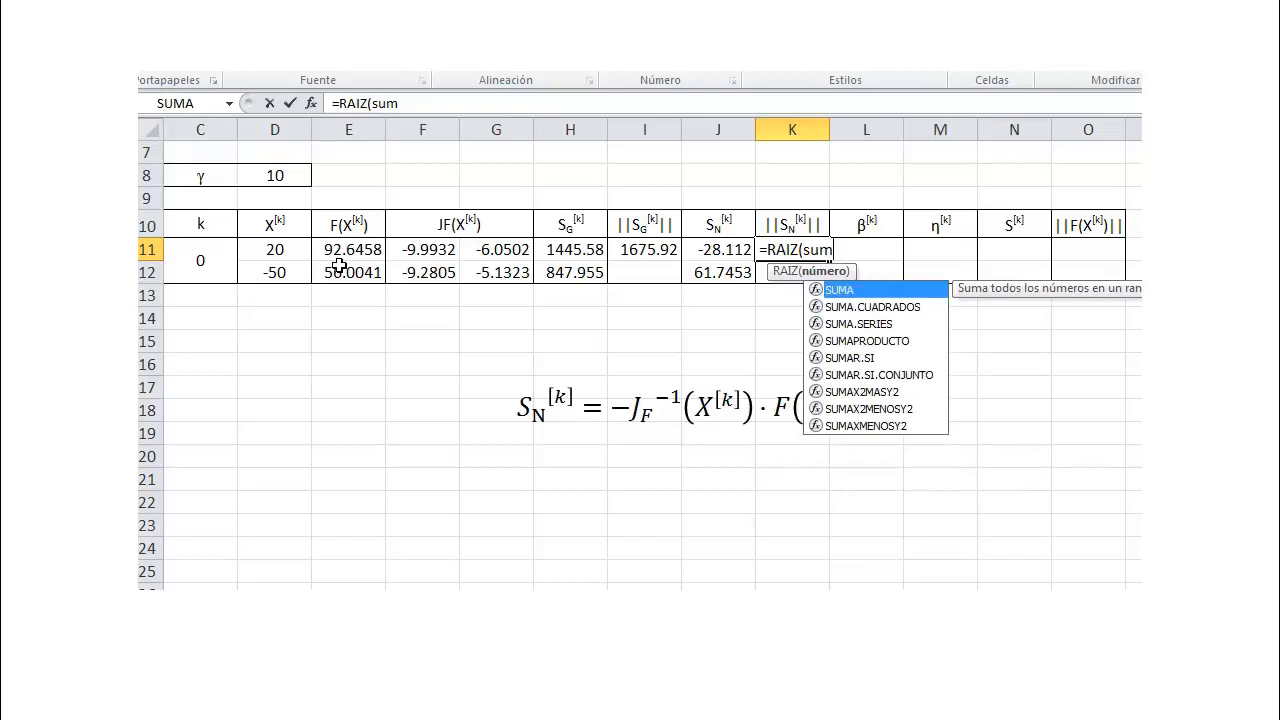
key(Down)
key(Tab)
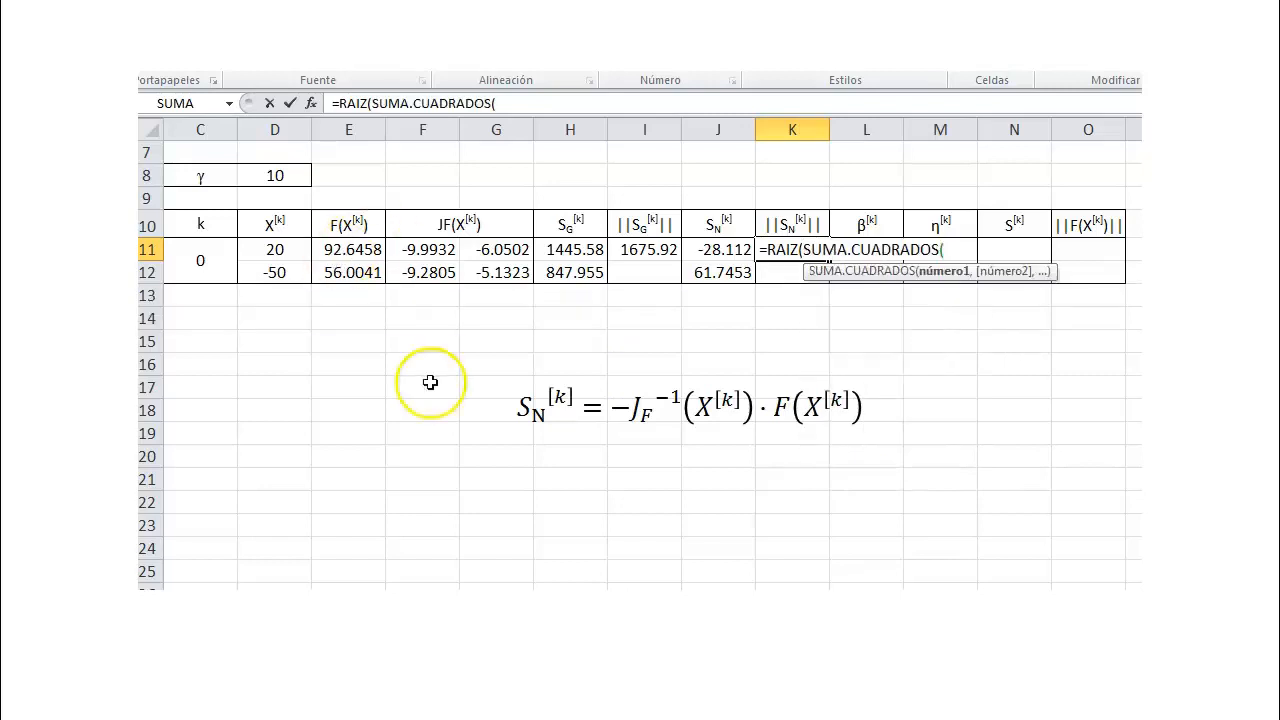
click(727, 274)
drag(727, 274, 740, 251)
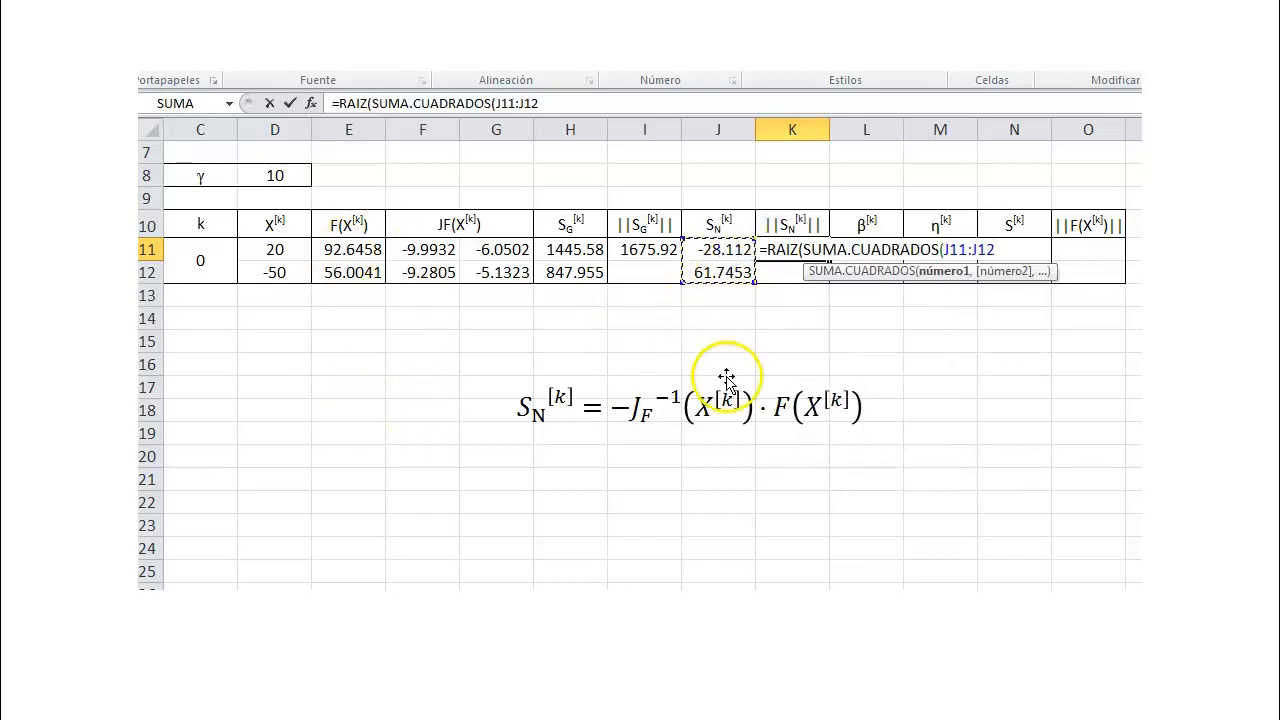
text()))
key(Return)
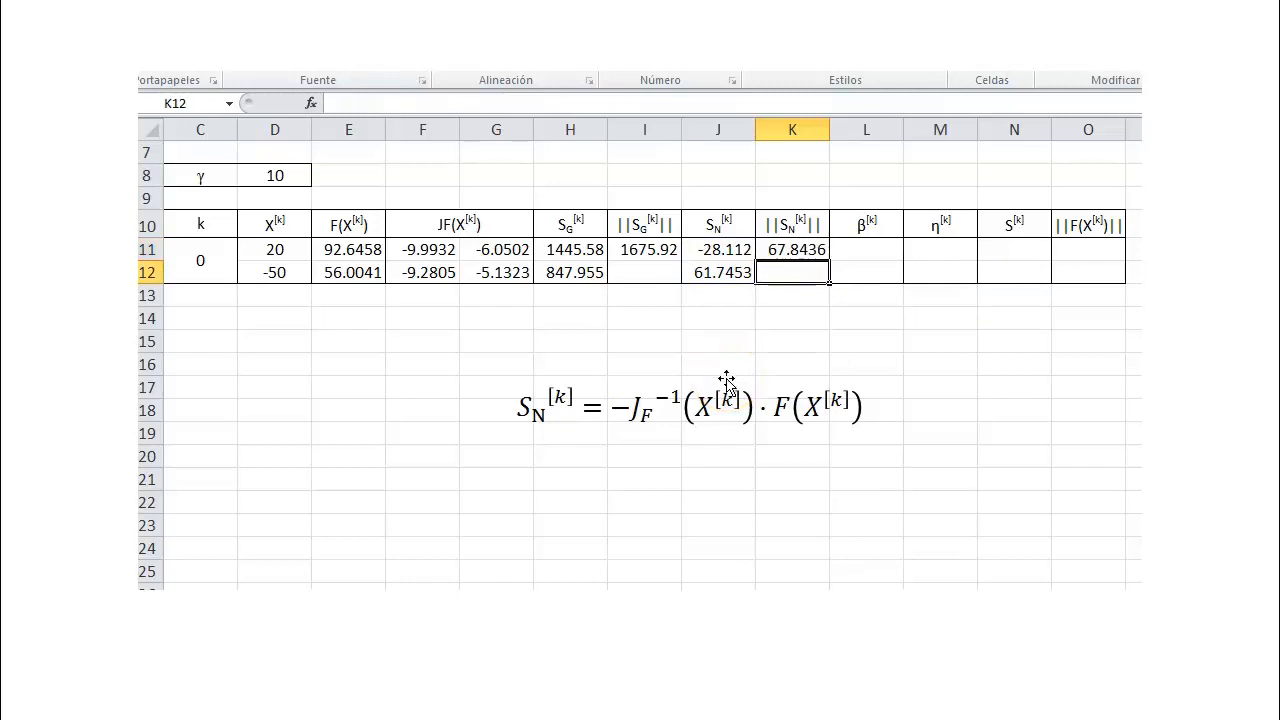
Replace the S_N equation object with the pasted formula for β, placed below the table around rows 16 to 20.
click(700, 403)
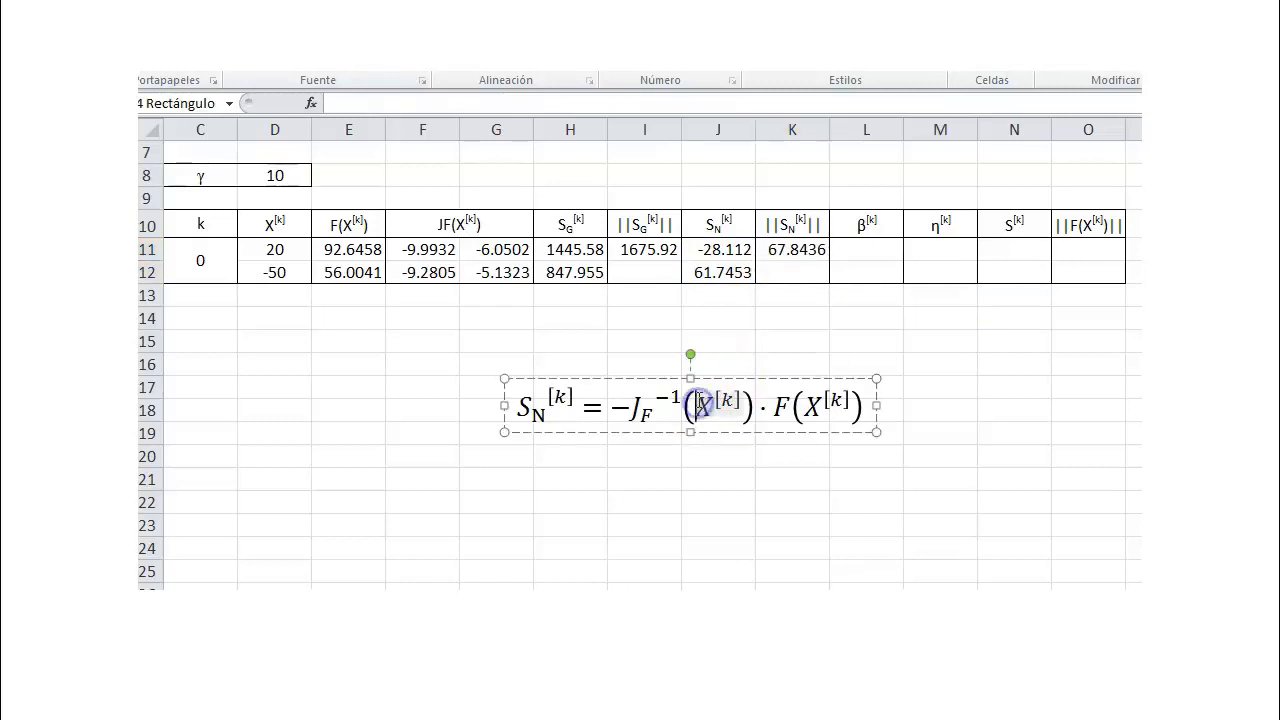
click(637, 378)
key(Delete)
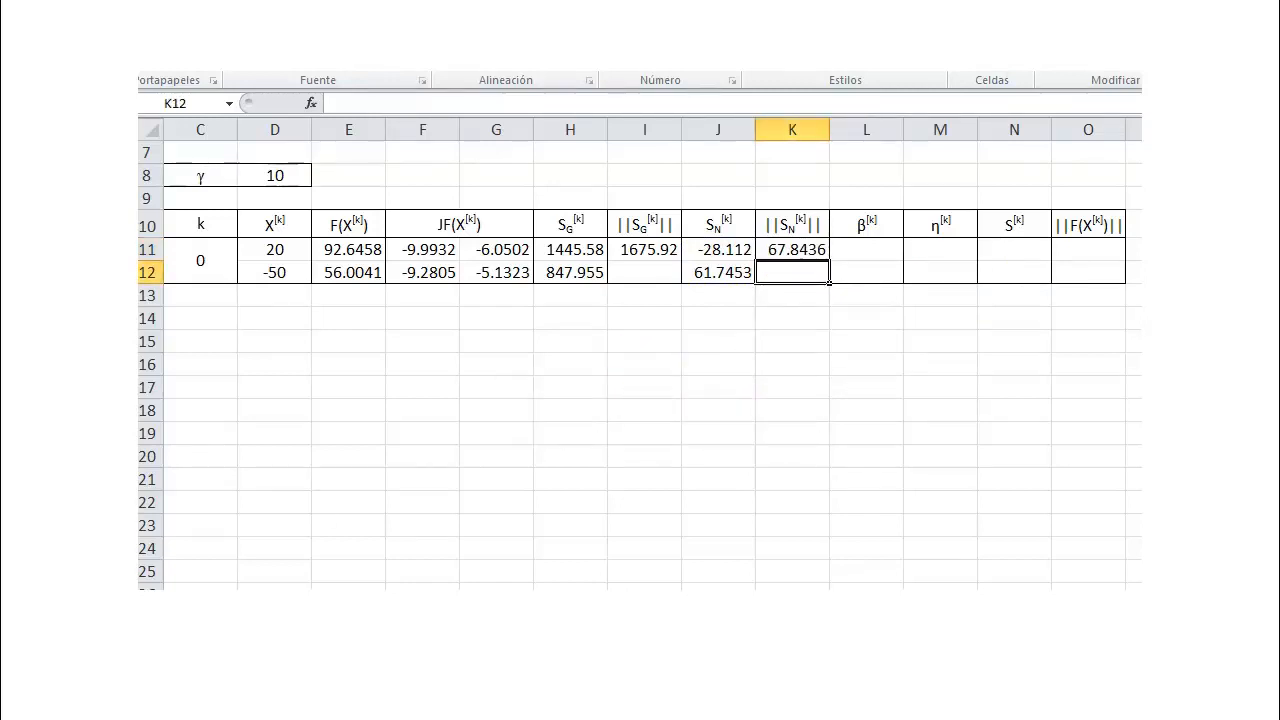
click(570, 410)
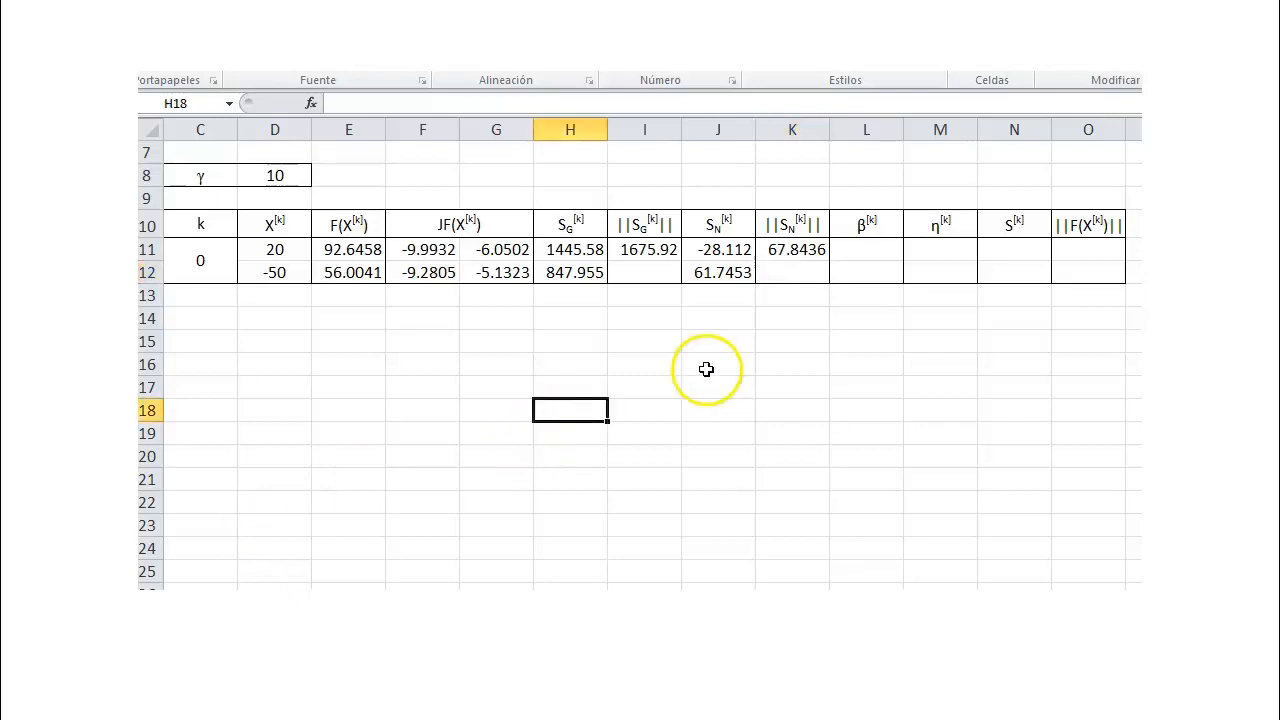
key(ctrl+v)
drag(664, 402, 615, 358)
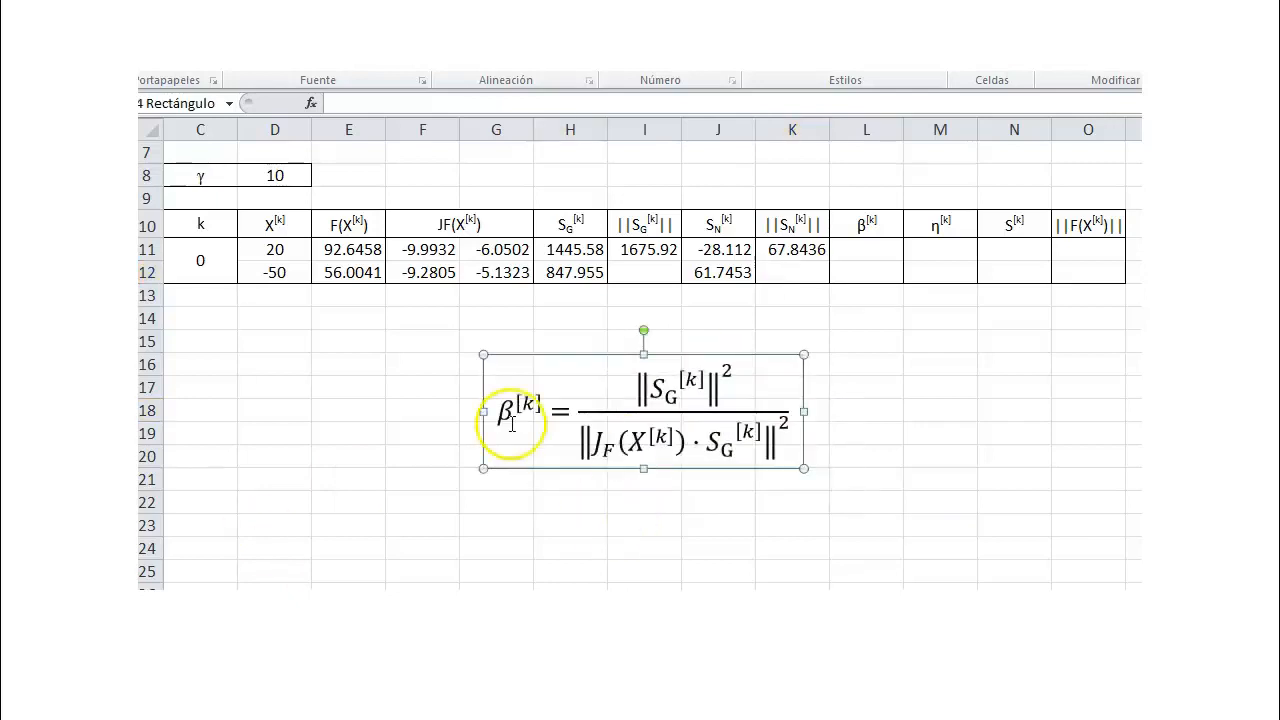
Enter the array formula =I11^2/SUMA.CUADRADOS(MMULT(F11:G12,H11:H12)) in L11 for β.
click(872, 244)
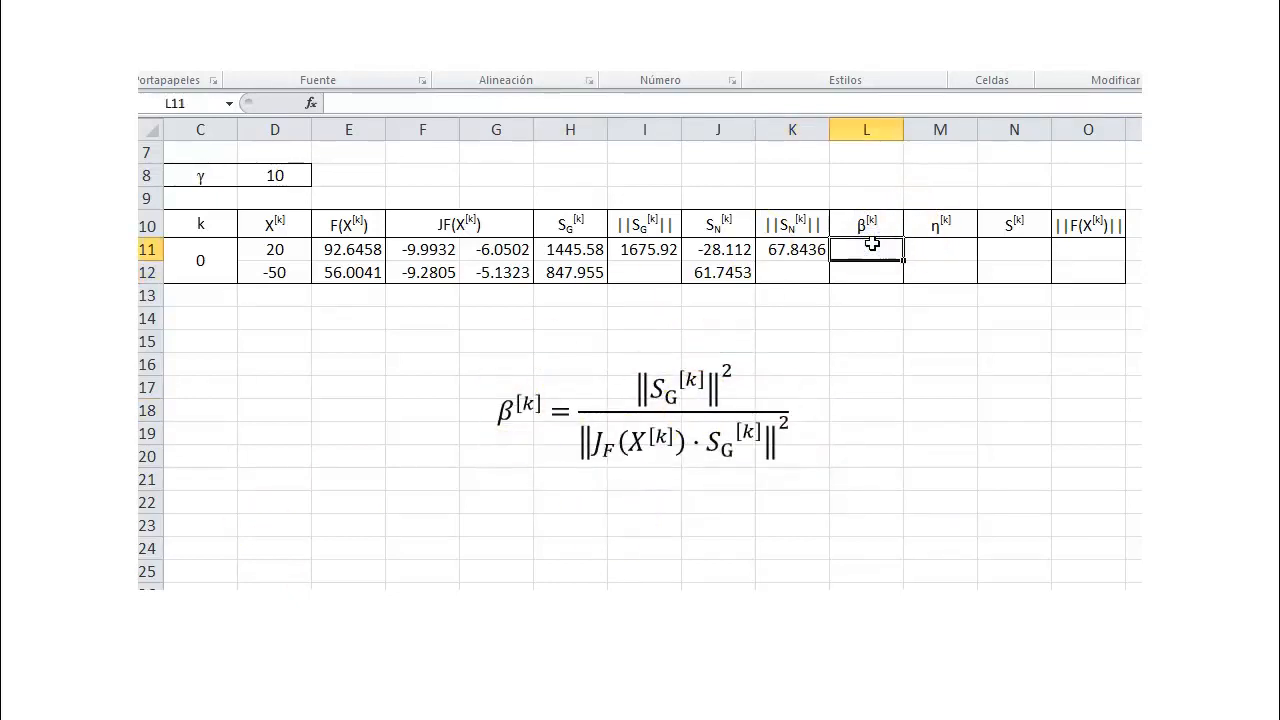
text(=)
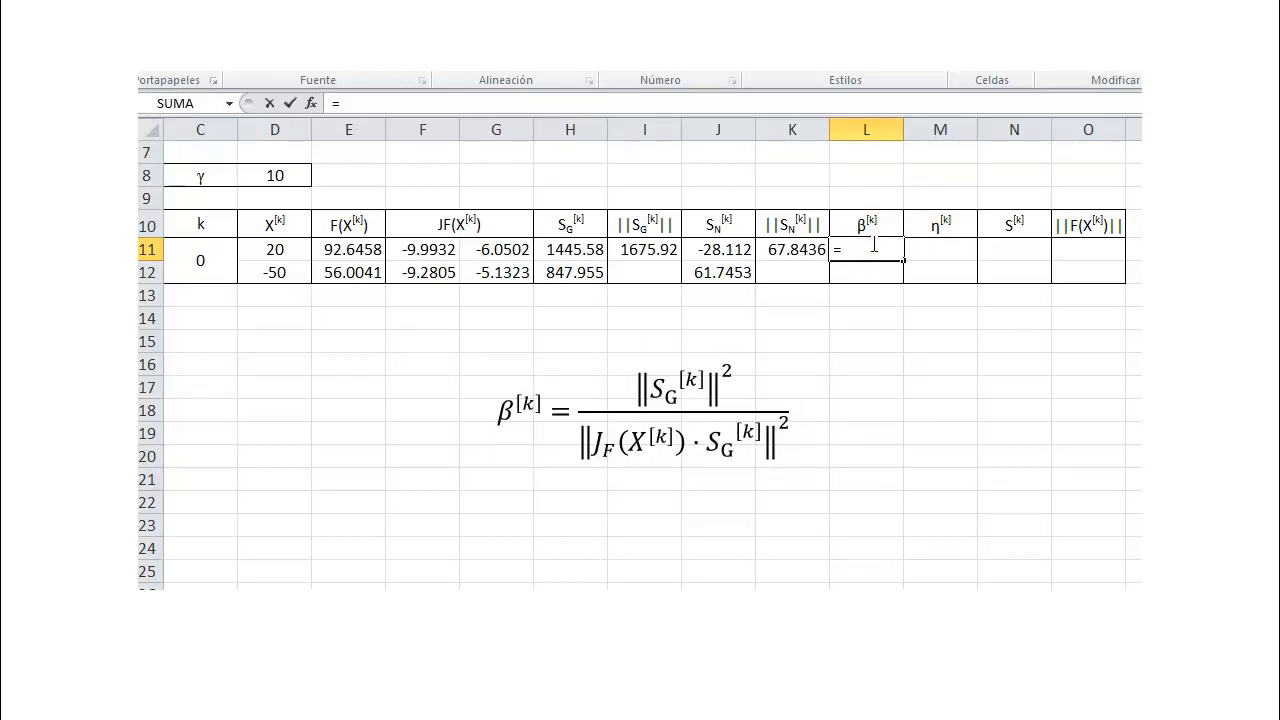
click(661, 251)
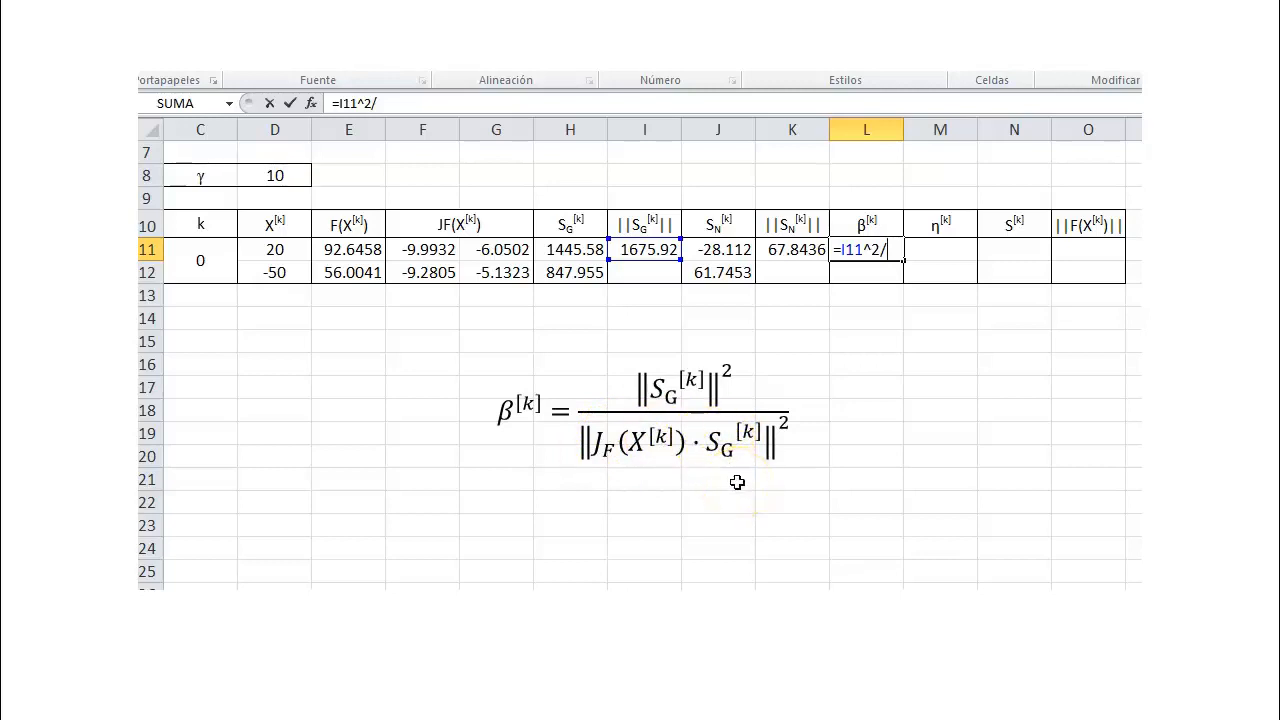
text(sum)
key(Down)
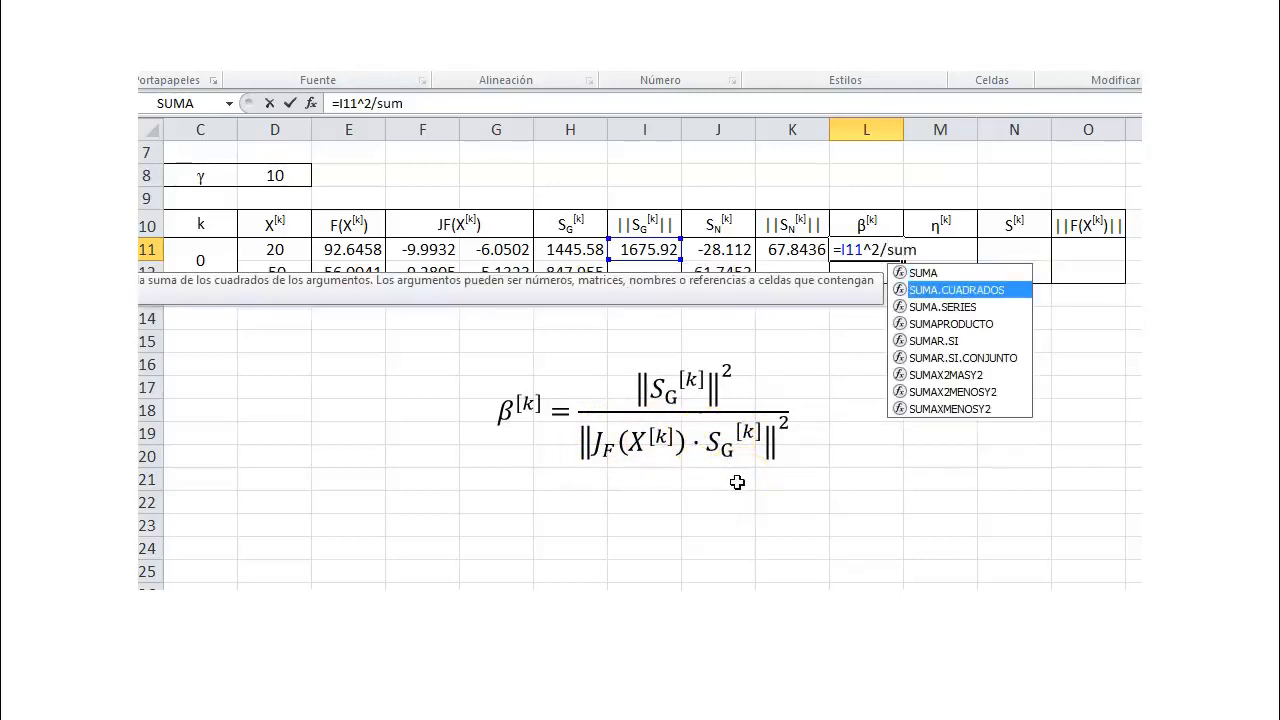
key(Tab)
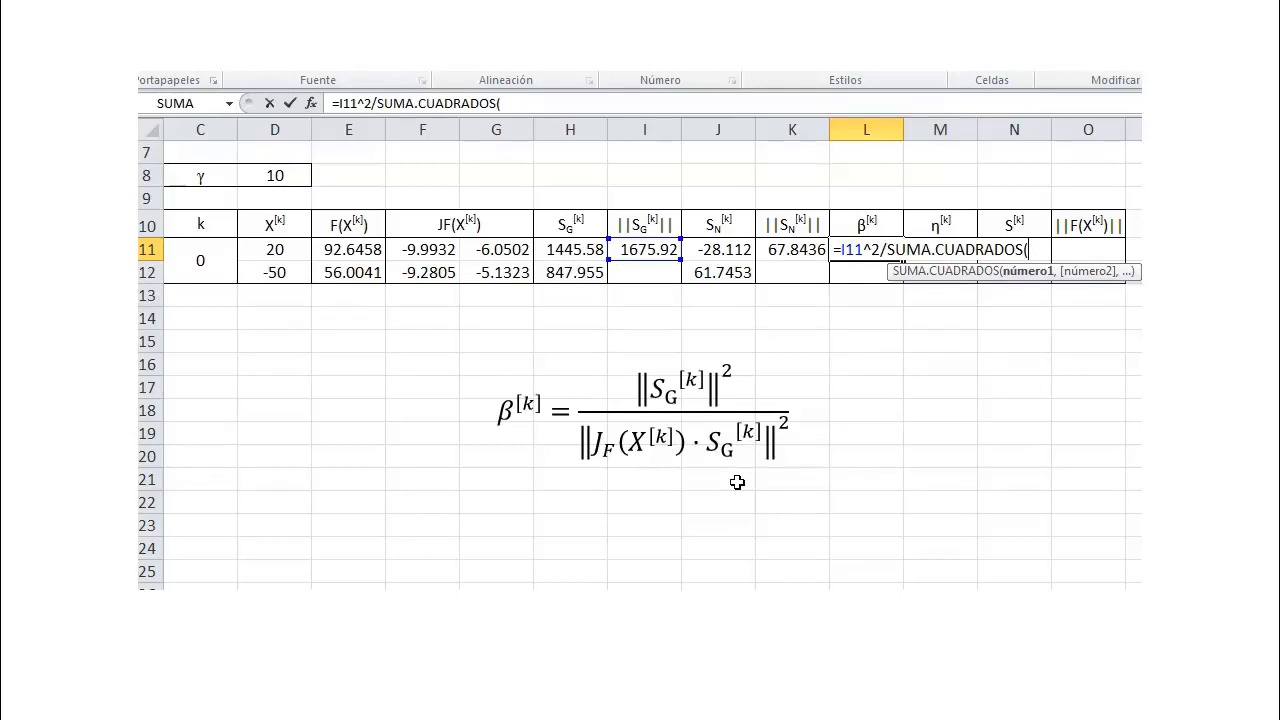
text(m)
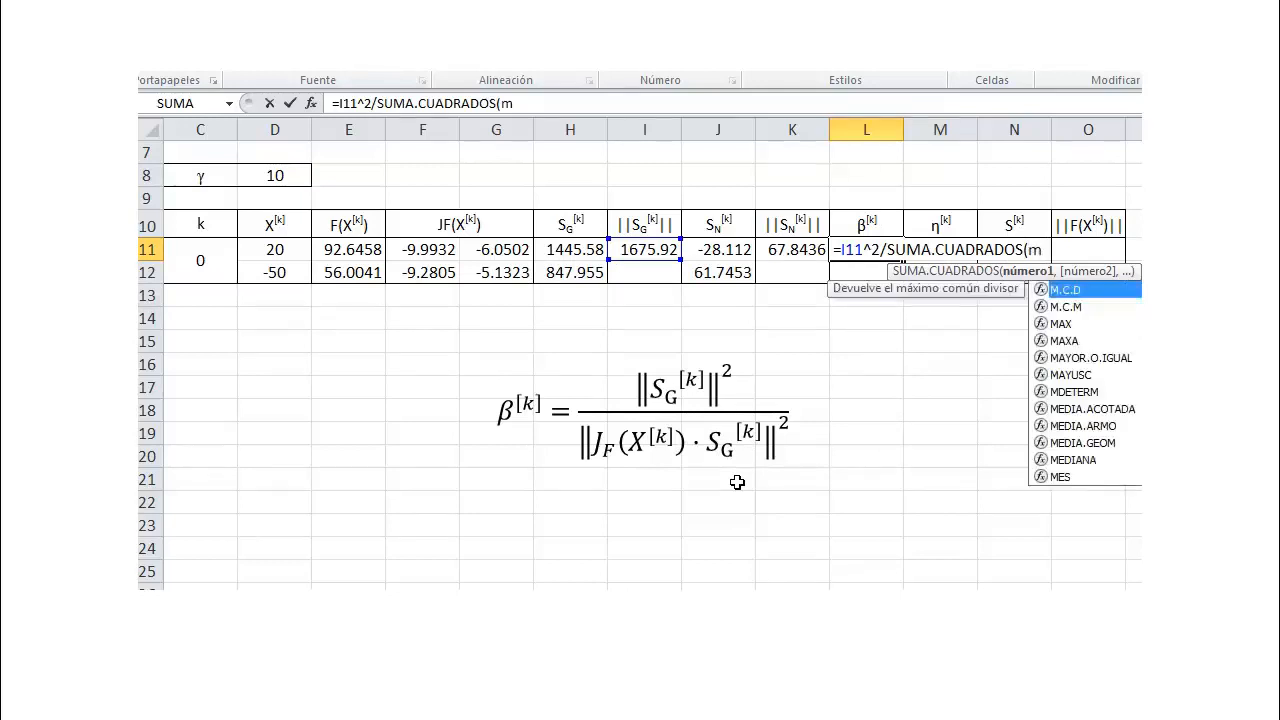
text(m)
key(Tab)
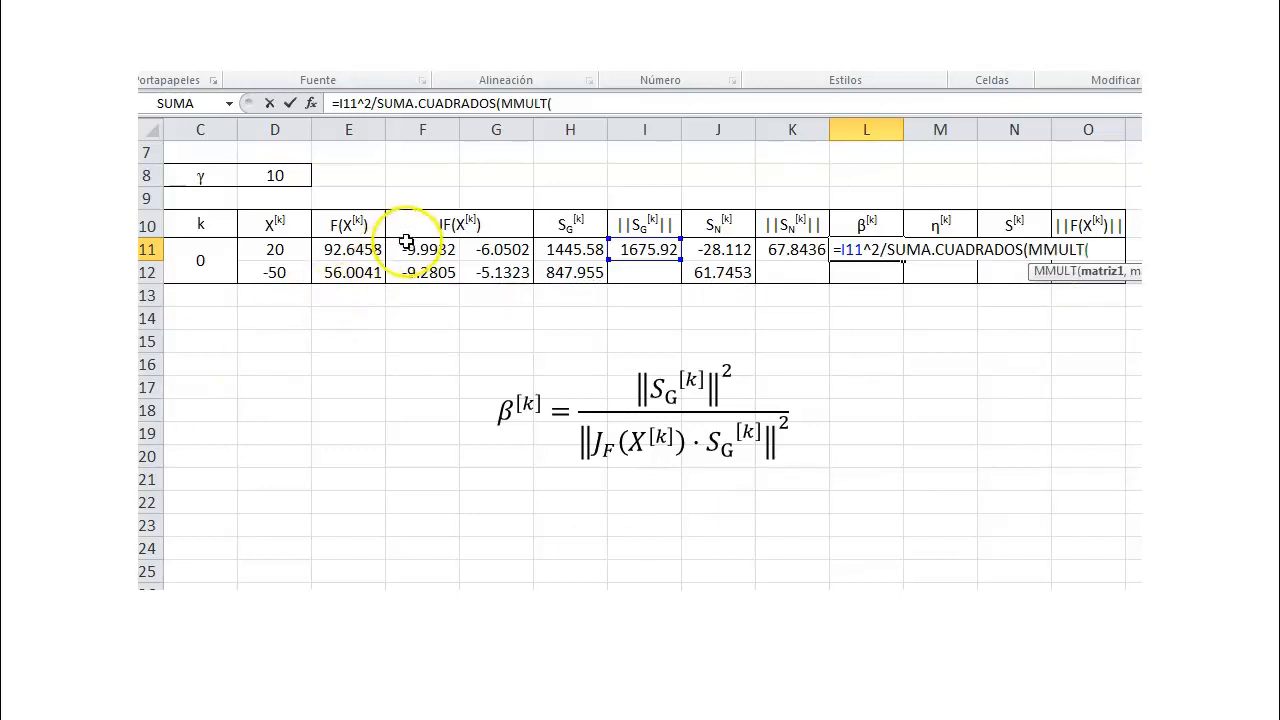
drag(414, 250, 481, 268)
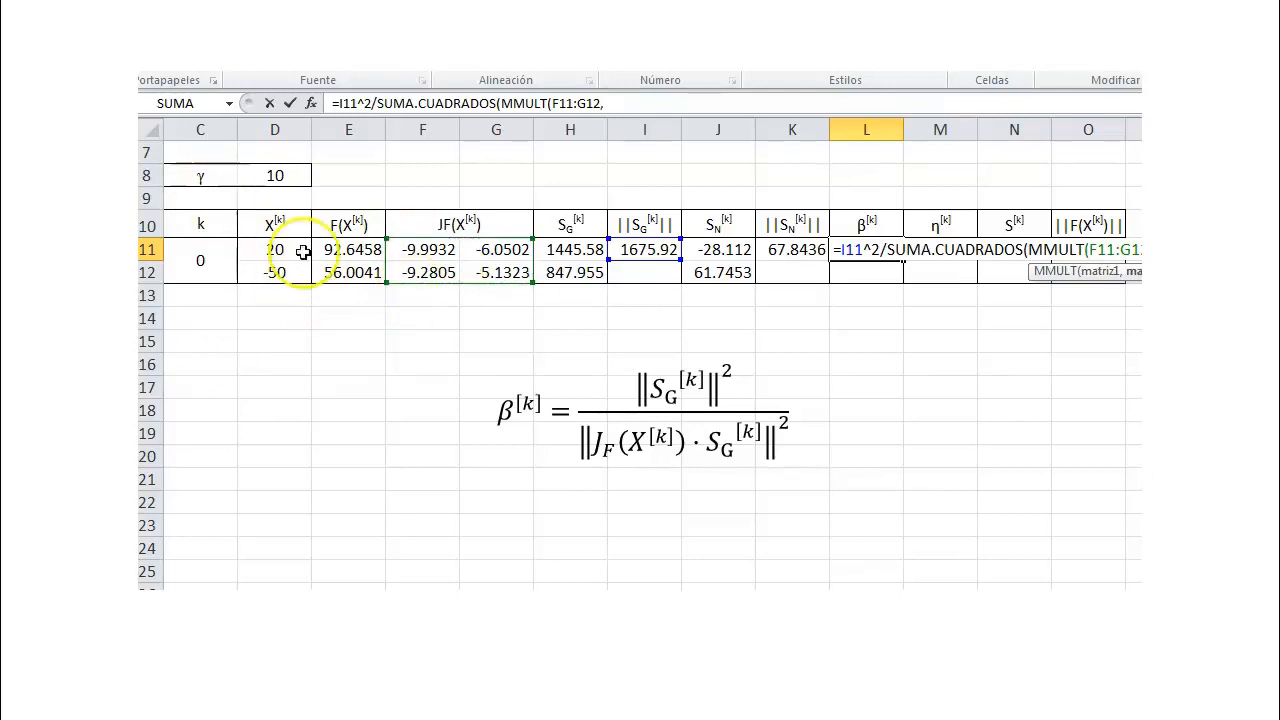
text(,)
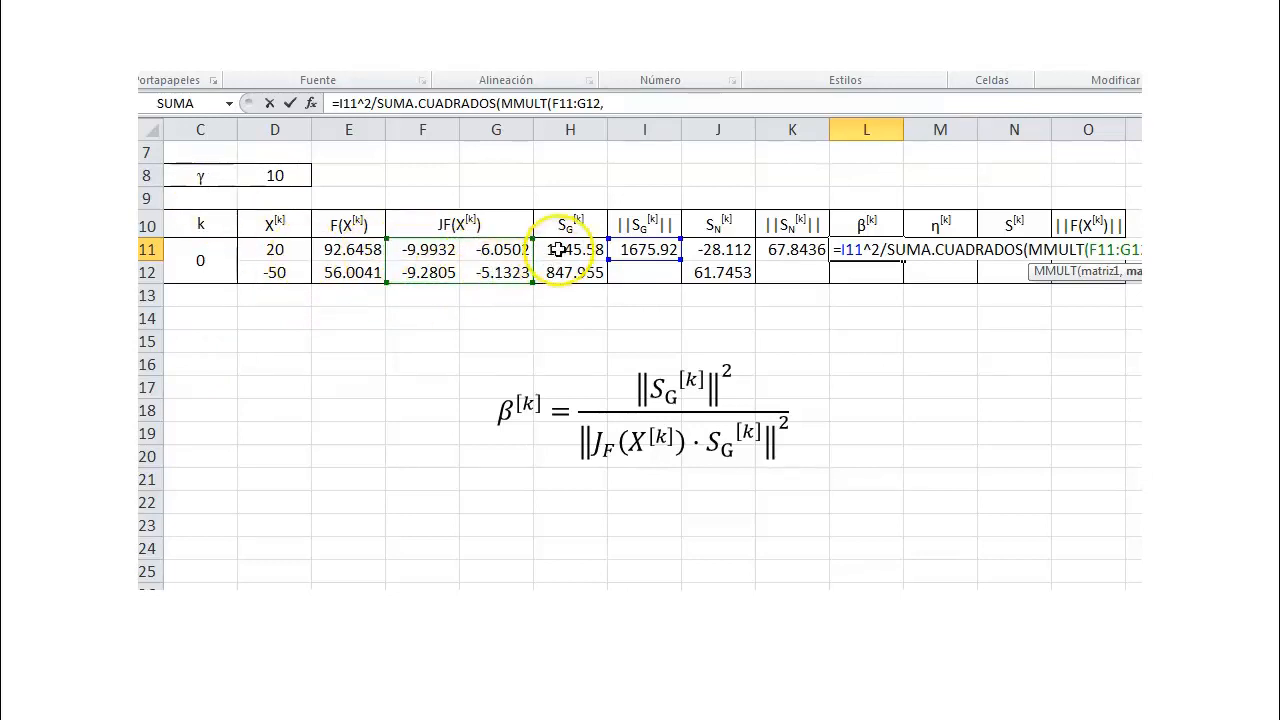
drag(562, 248, 558, 262)
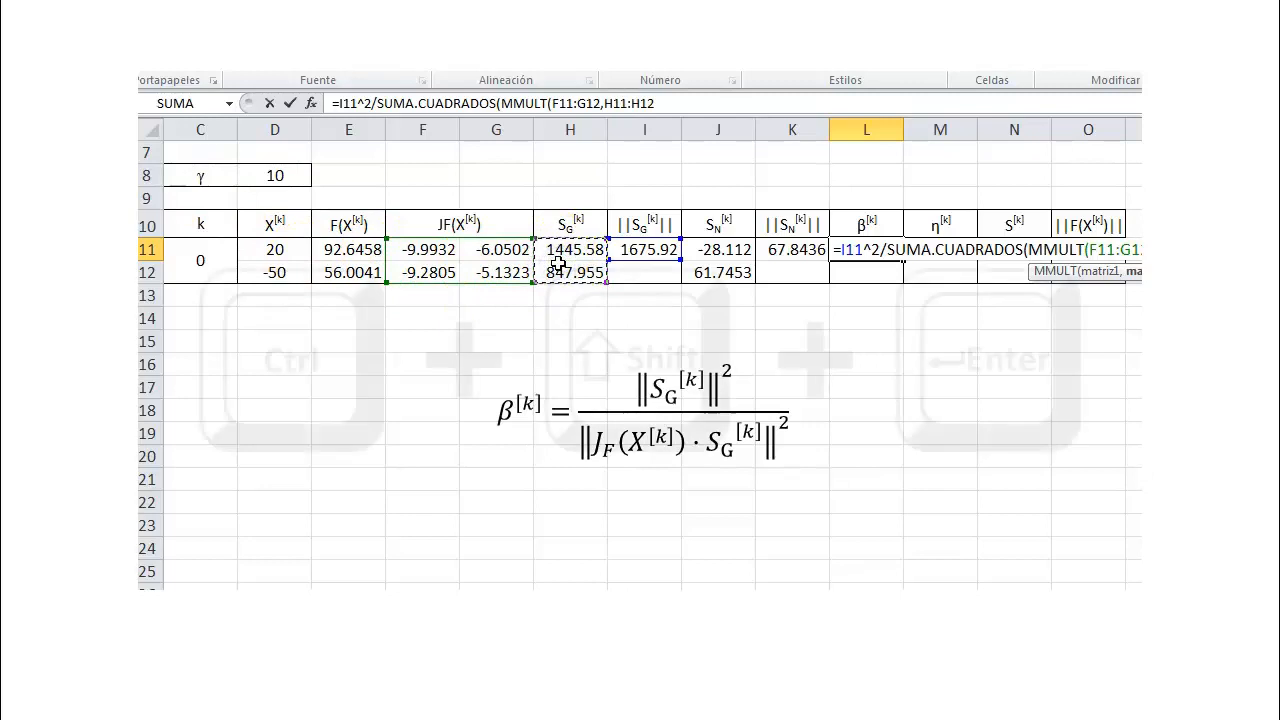
text()))
key(ctrl+shift+Return)
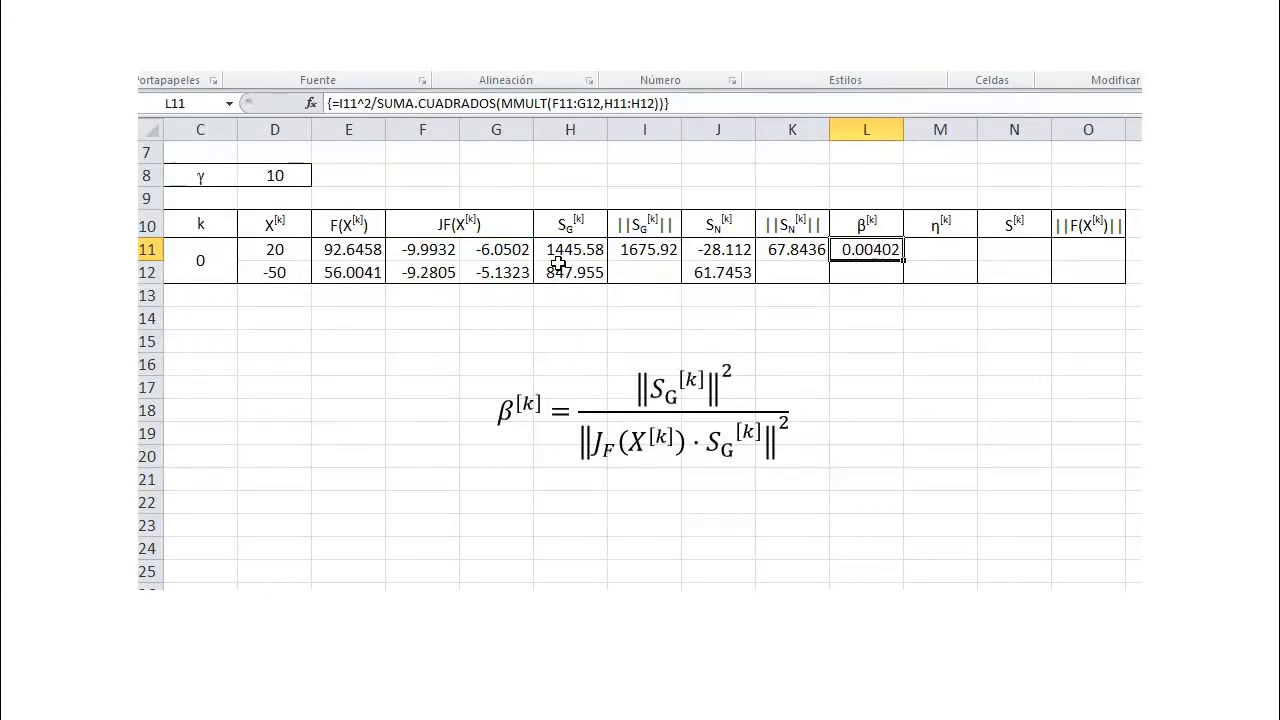
Replace the β equation object with the pasted formula for η, placed below the table around rows 16 to 18.
click(594, 438)
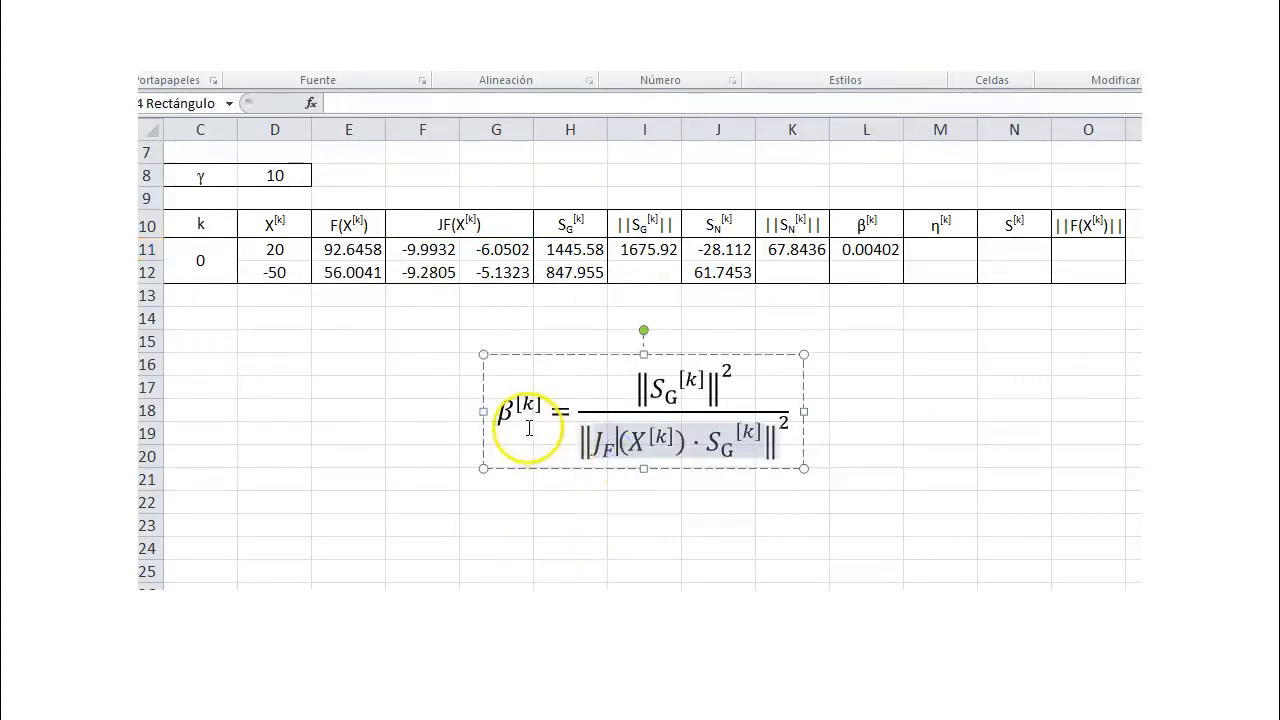
key(Delete)
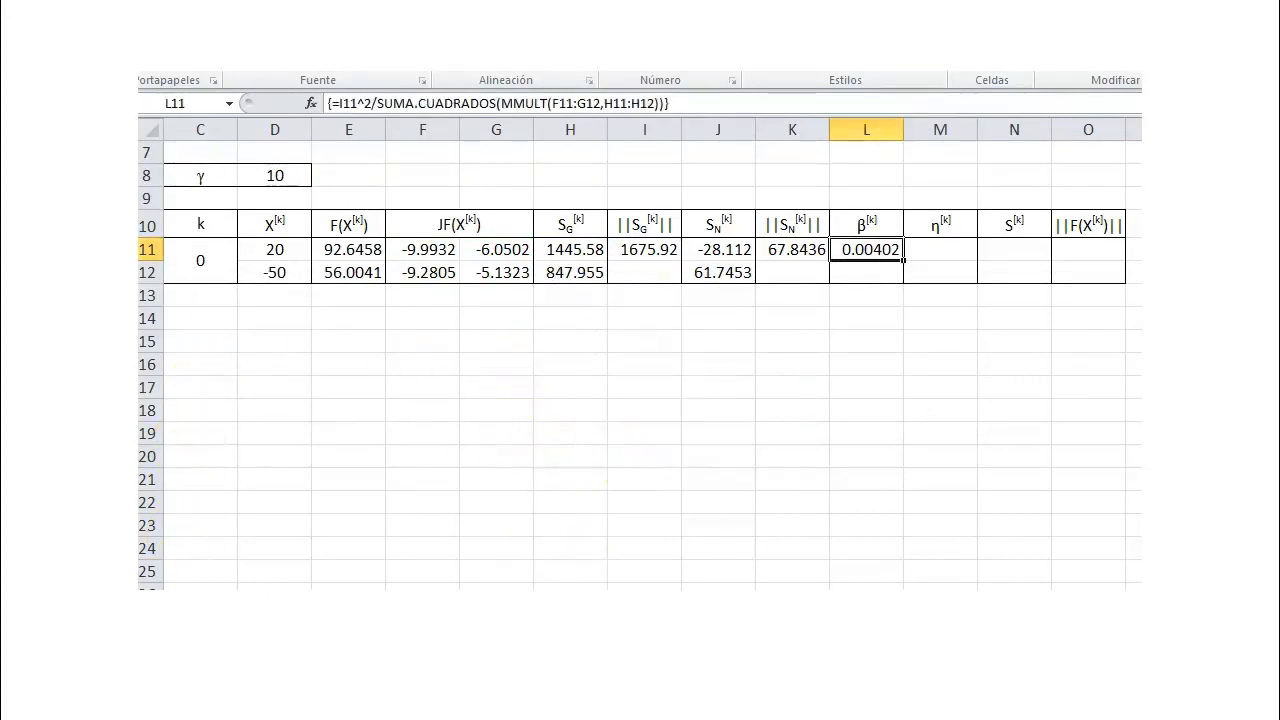
click(657, 391)
key(ctrl+v)
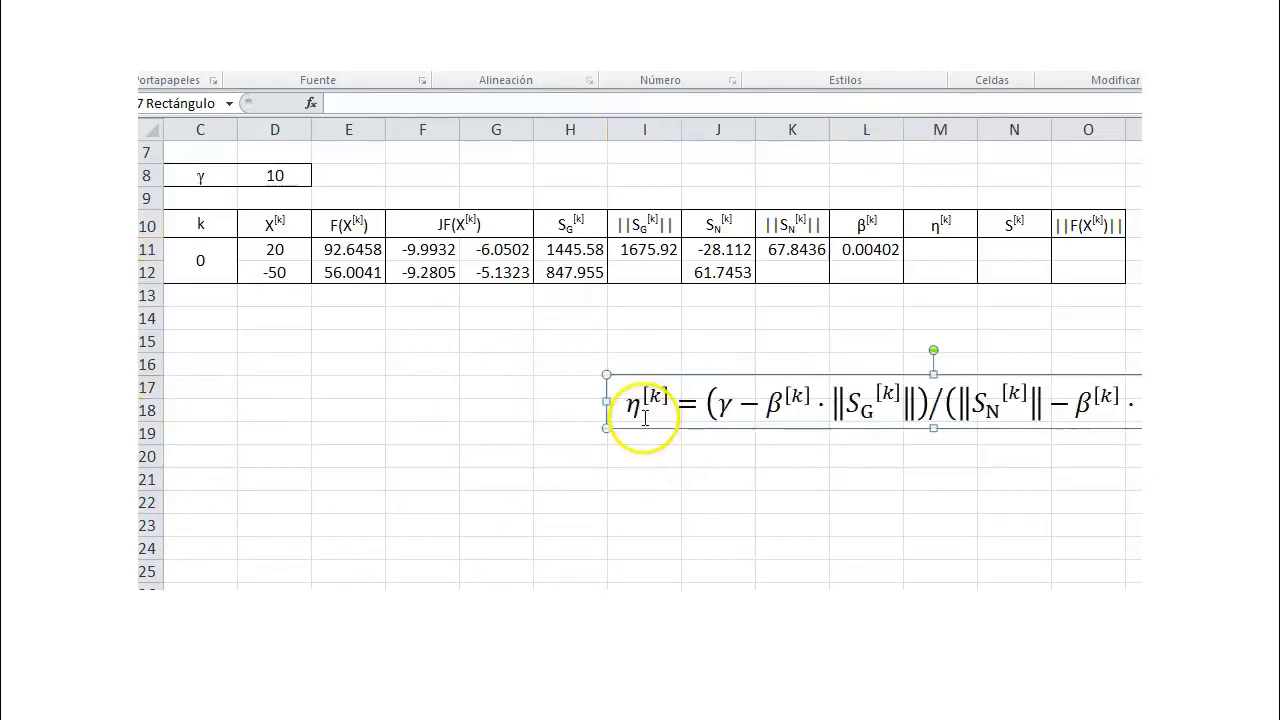
drag(735, 430, 397, 418)
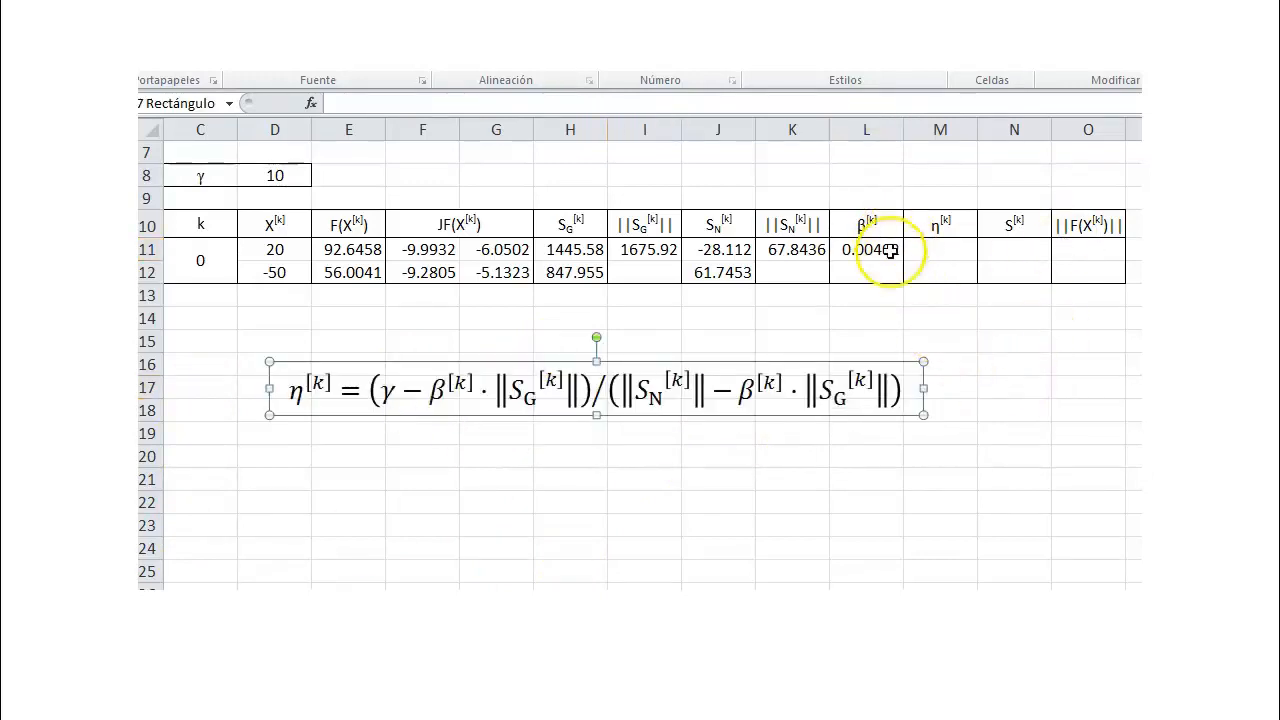
Enter =($D$8-L11*I11)/(K11-L11*I11) in M11 for η, with an absolute reference to γ.
click(936, 253)
text(=()
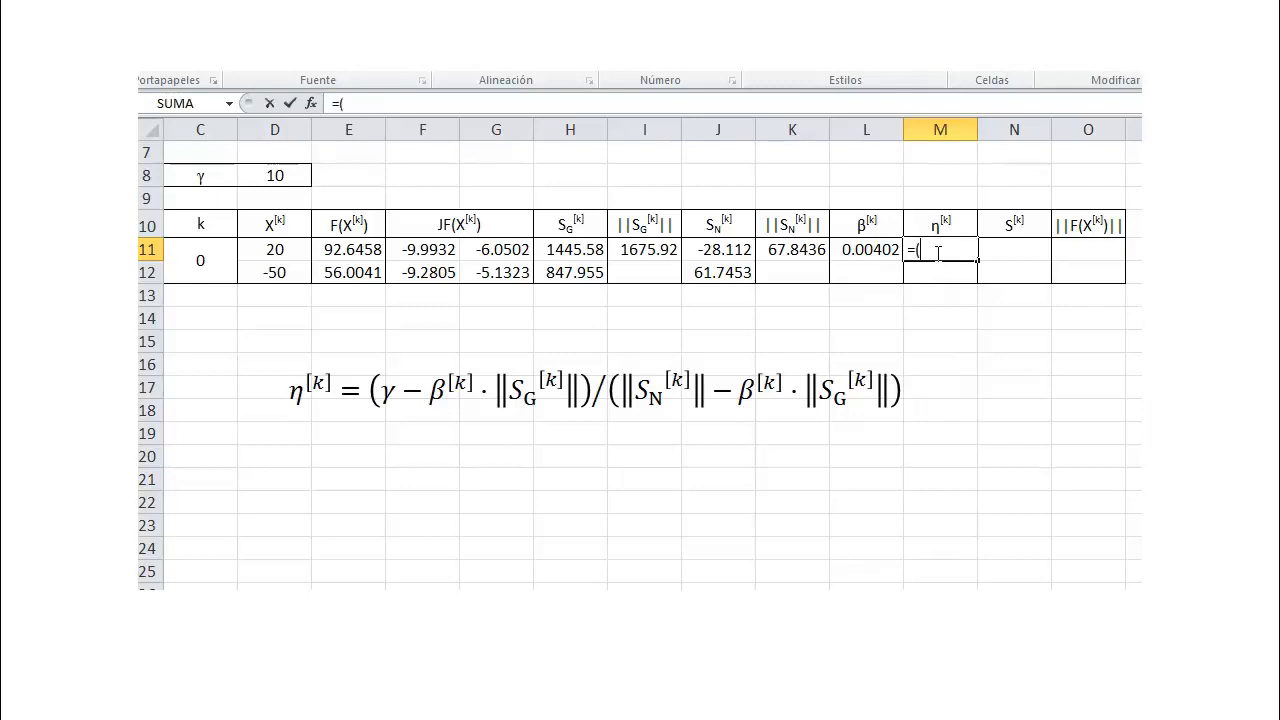
click(286, 170)
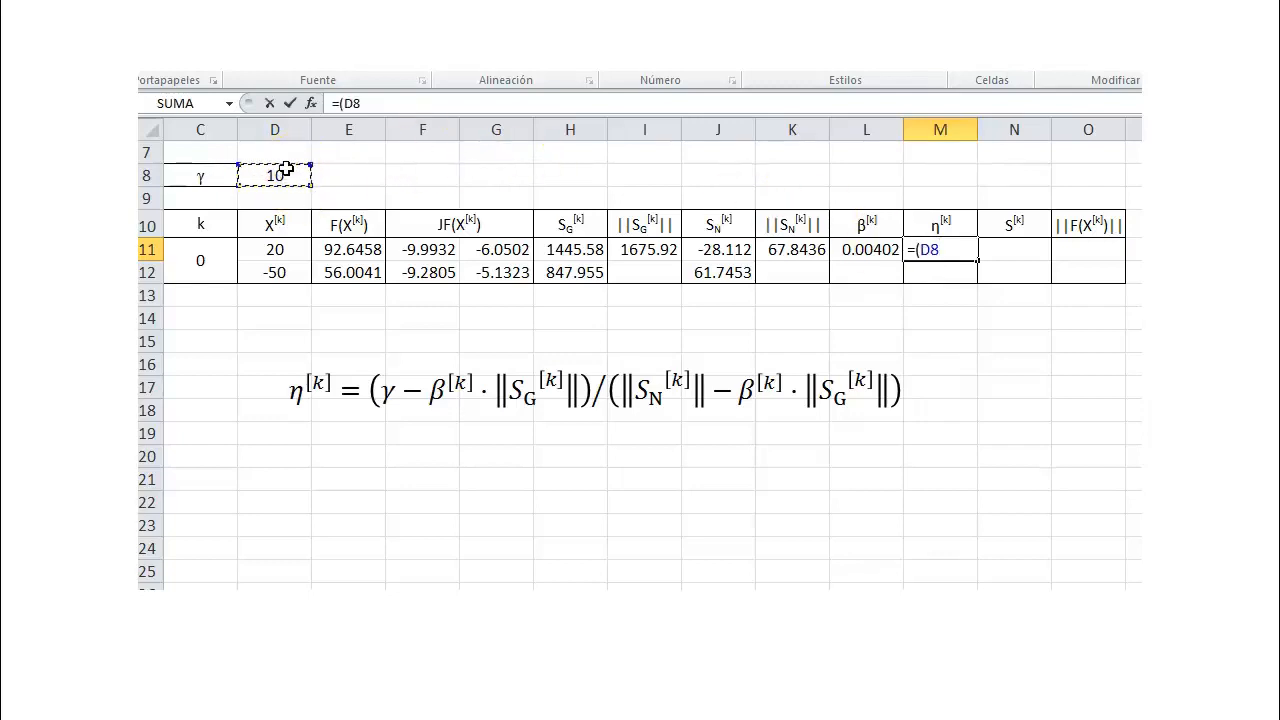
key(F4)
click(841, 249)
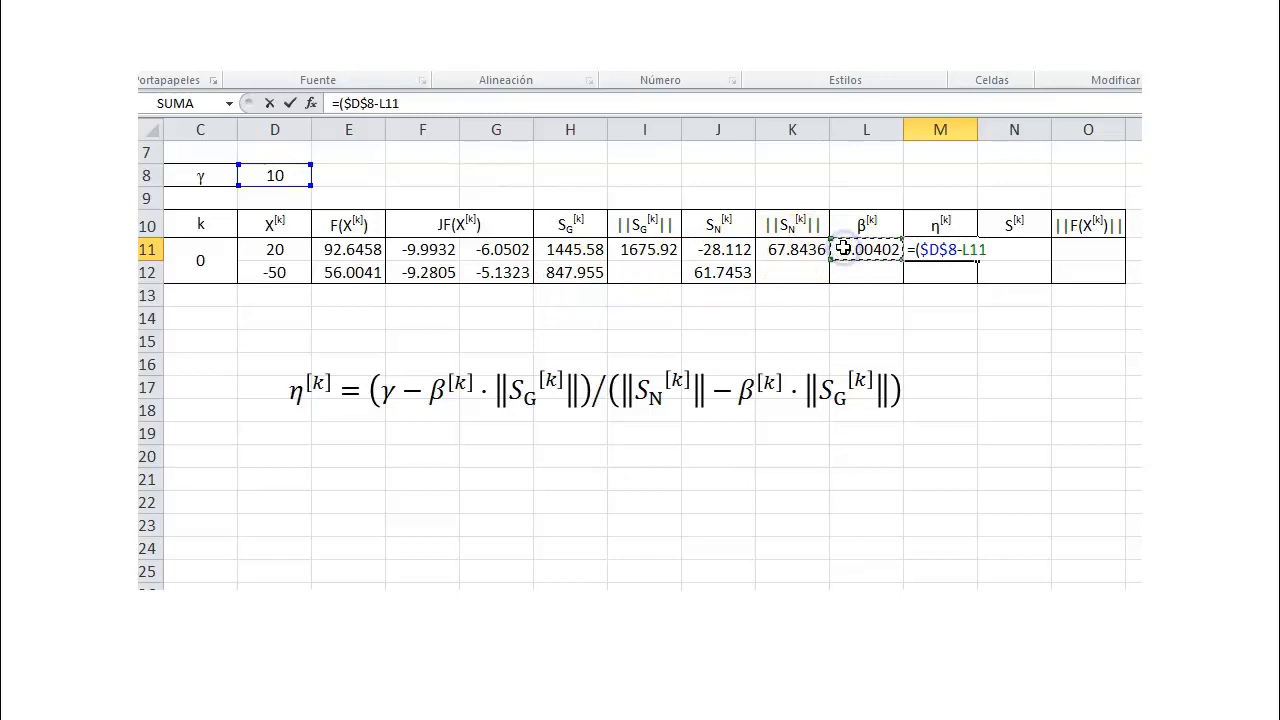
text(*)
click(643, 248)
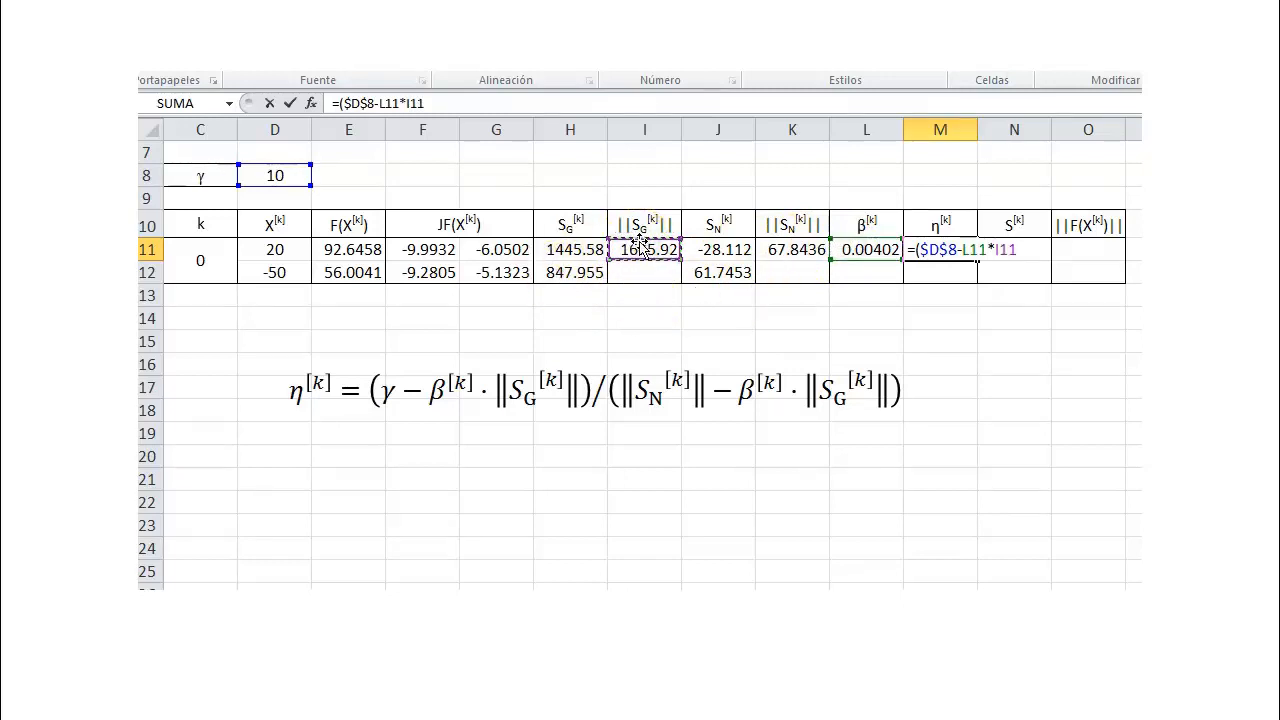
text()/()
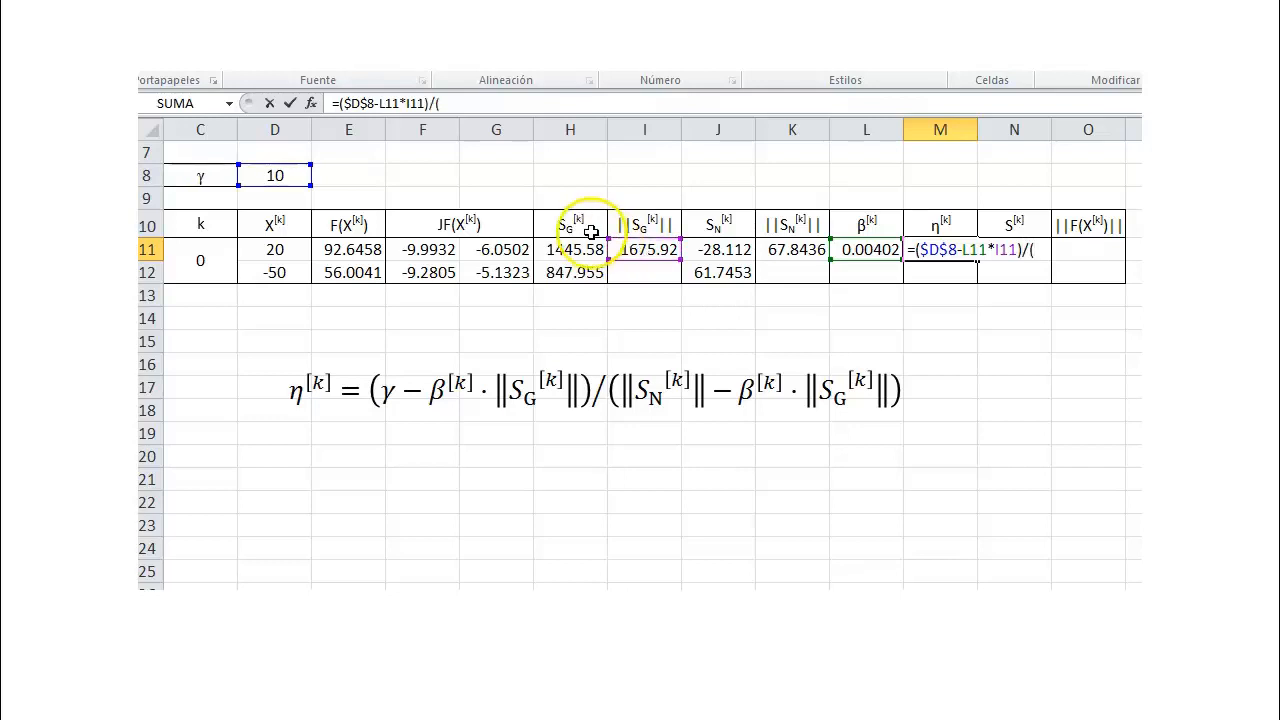
click(805, 249)
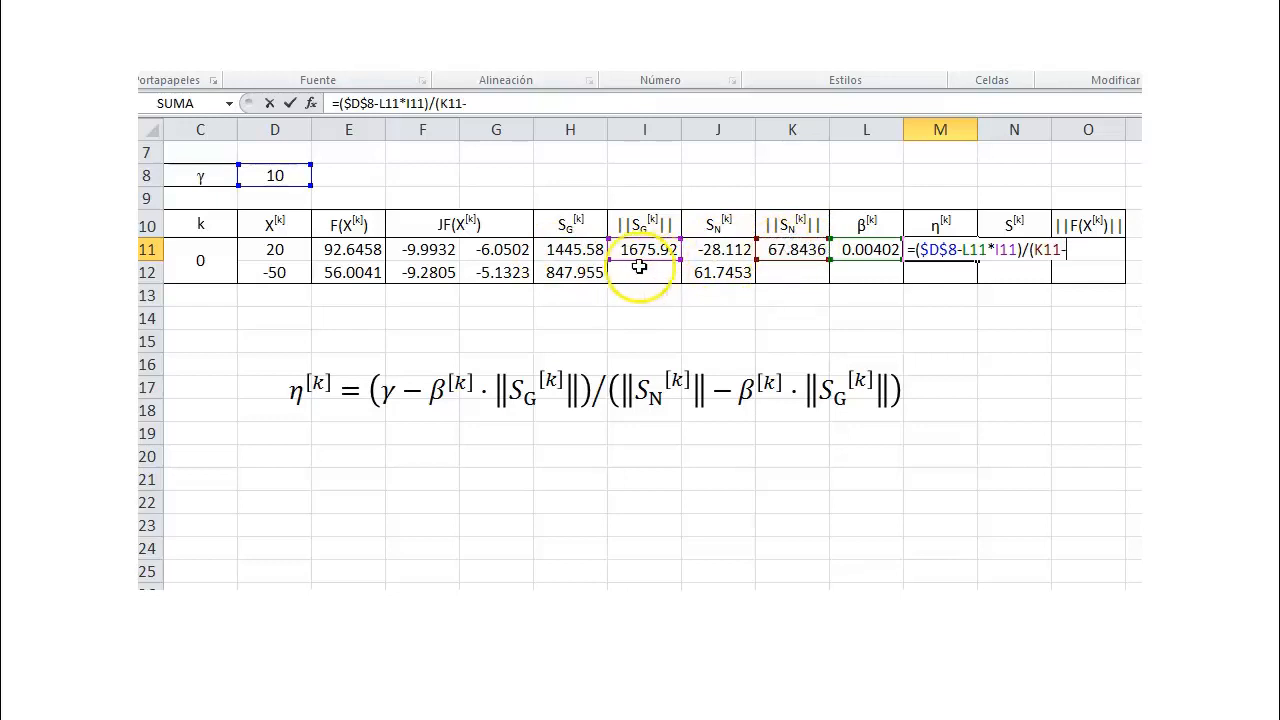
click(888, 249)
text(*)
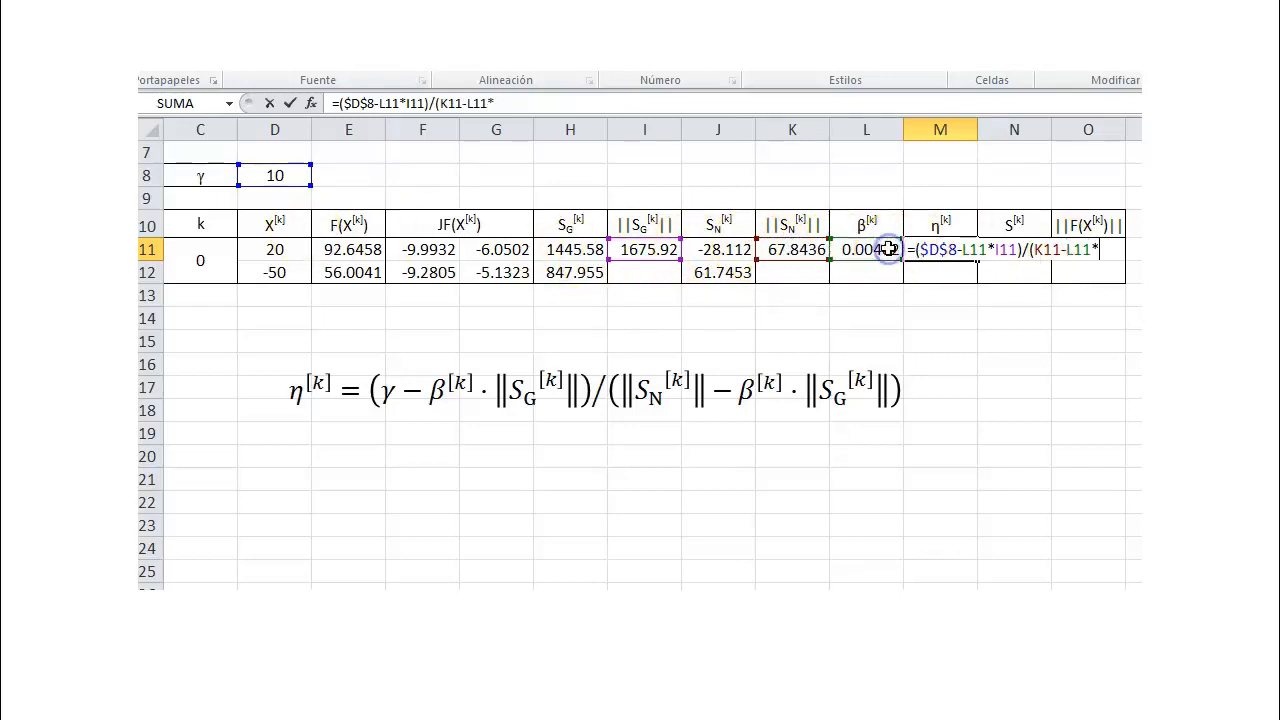
click(641, 250)
text())
key(Return)
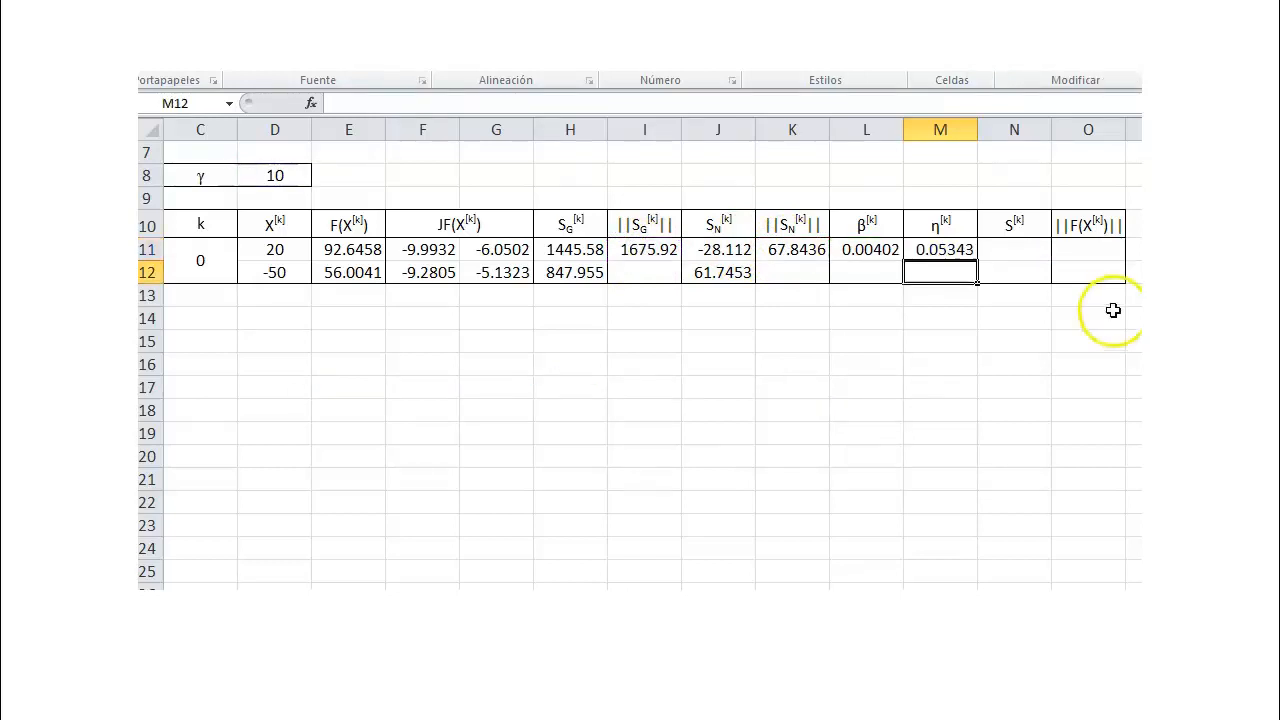
Paste the piecewise formula for the combined step S below the table around rows 16 to 21, and select N11:N12.
click(390, 370)
key(ctrl+v)
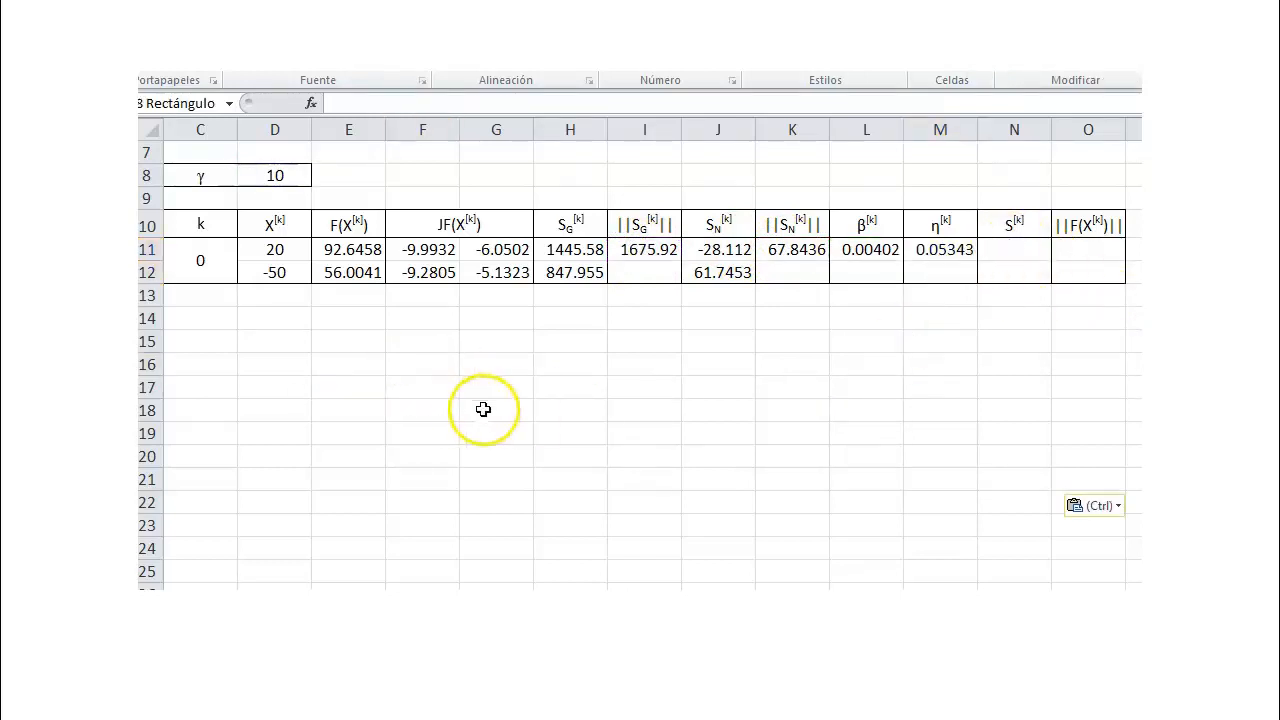
click(730, 440)
drag(718, 352, 521, 361)
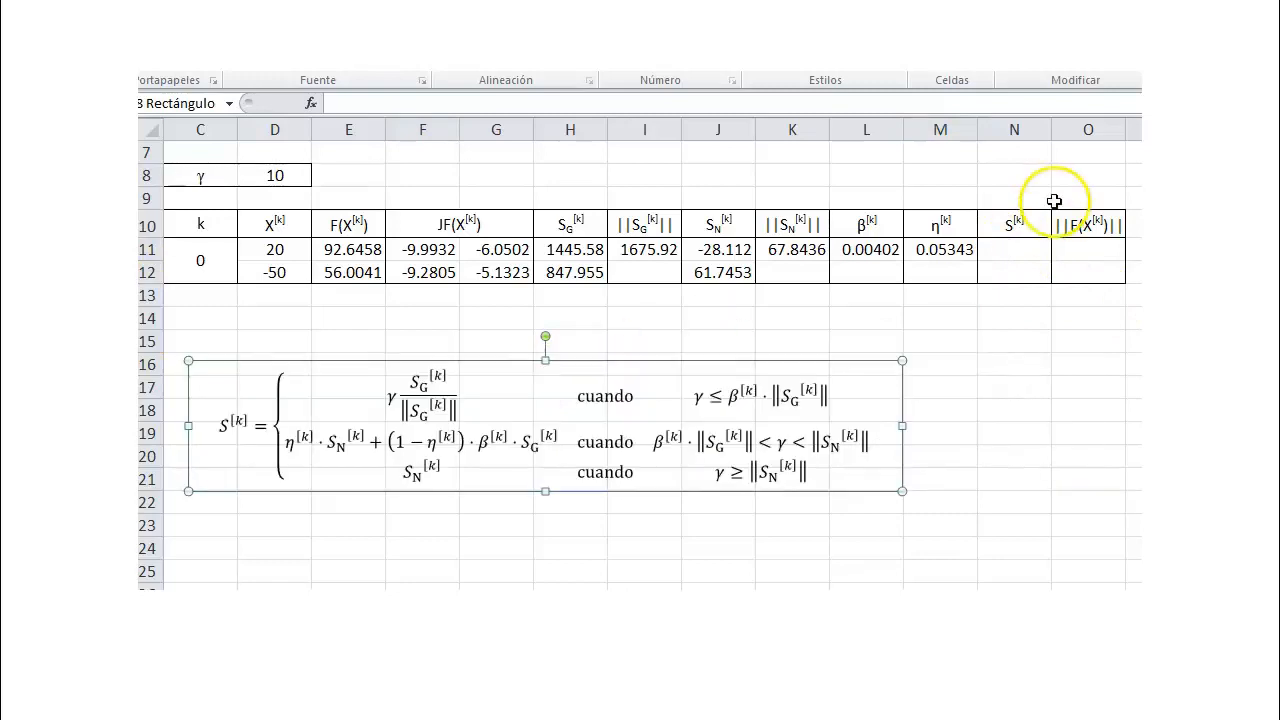
drag(1001, 252, 1003, 271)
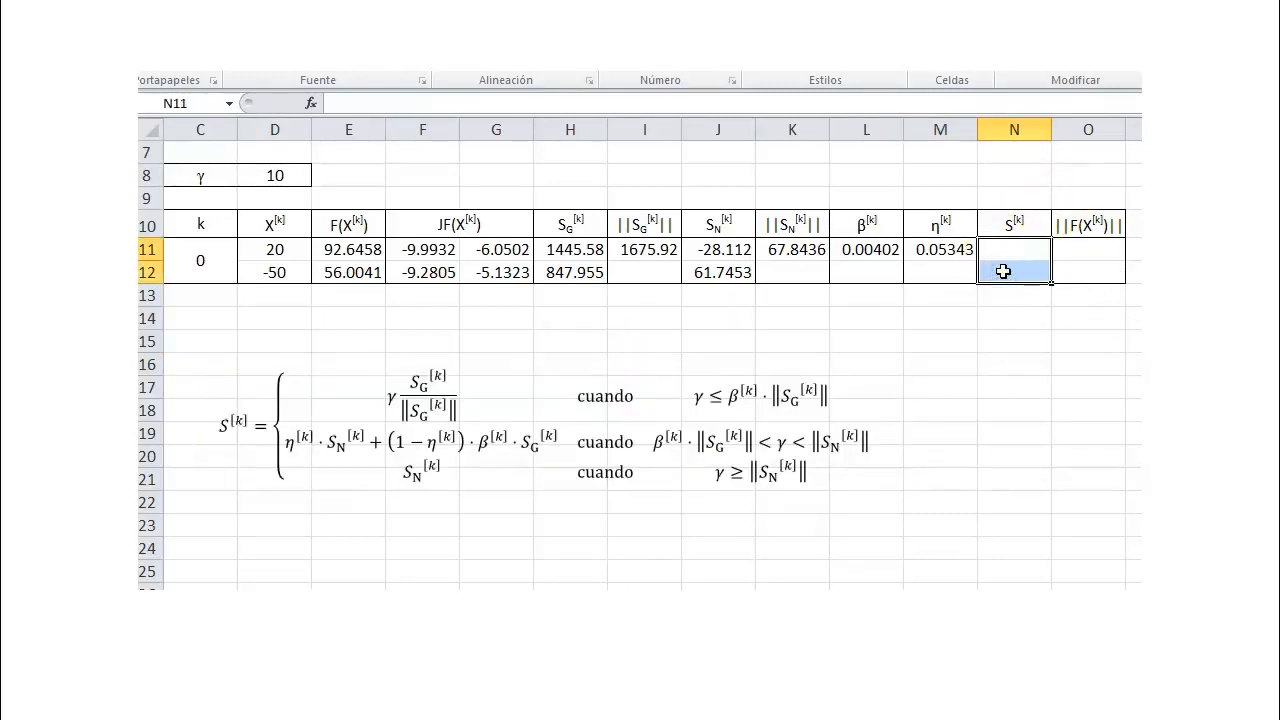
Begin an SI formula in N11:N12 with the condition $D$8<L11*I11, using an absolute reference to γ.
text(=si()
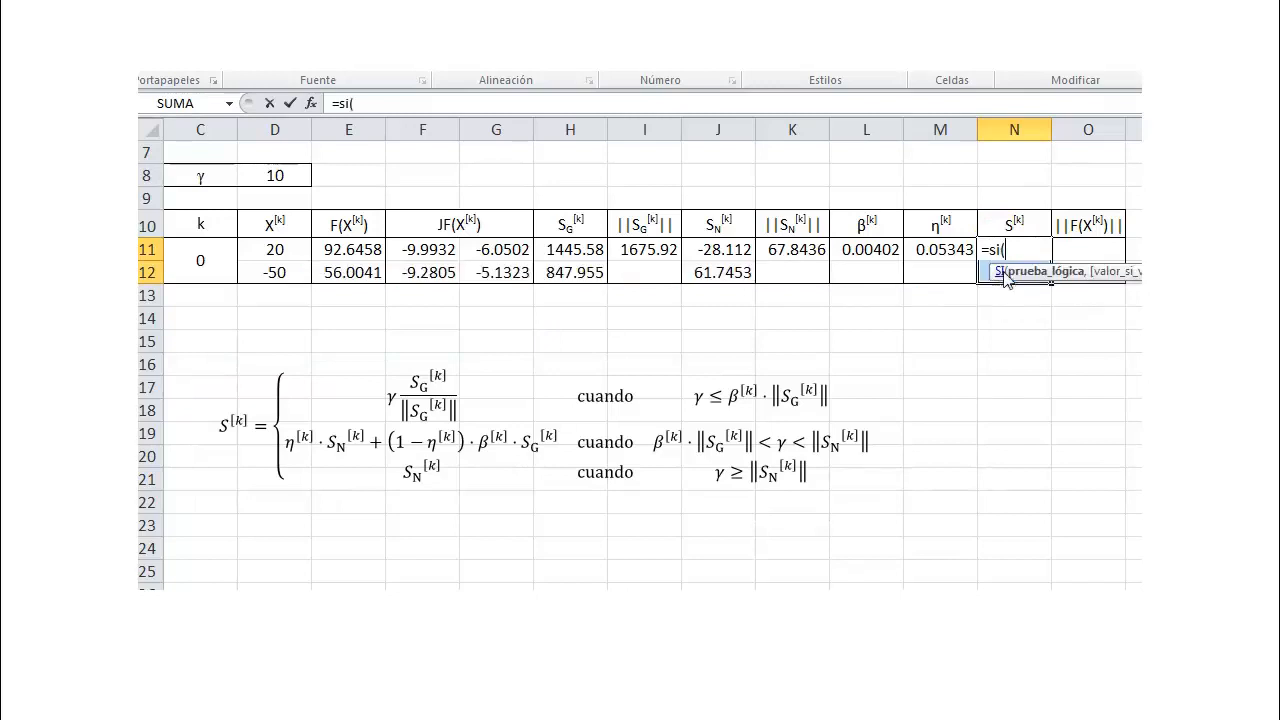
click(290, 175)
key(F4)
text(<)
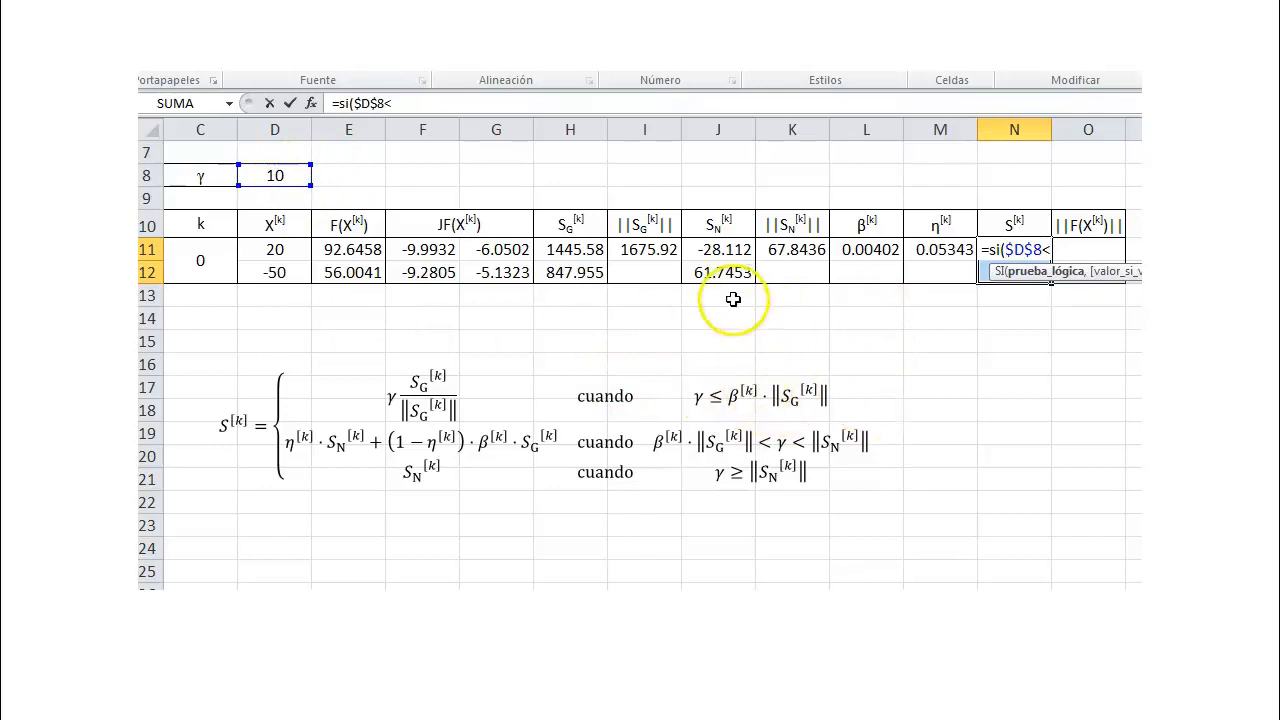
click(864, 249)
text(*)
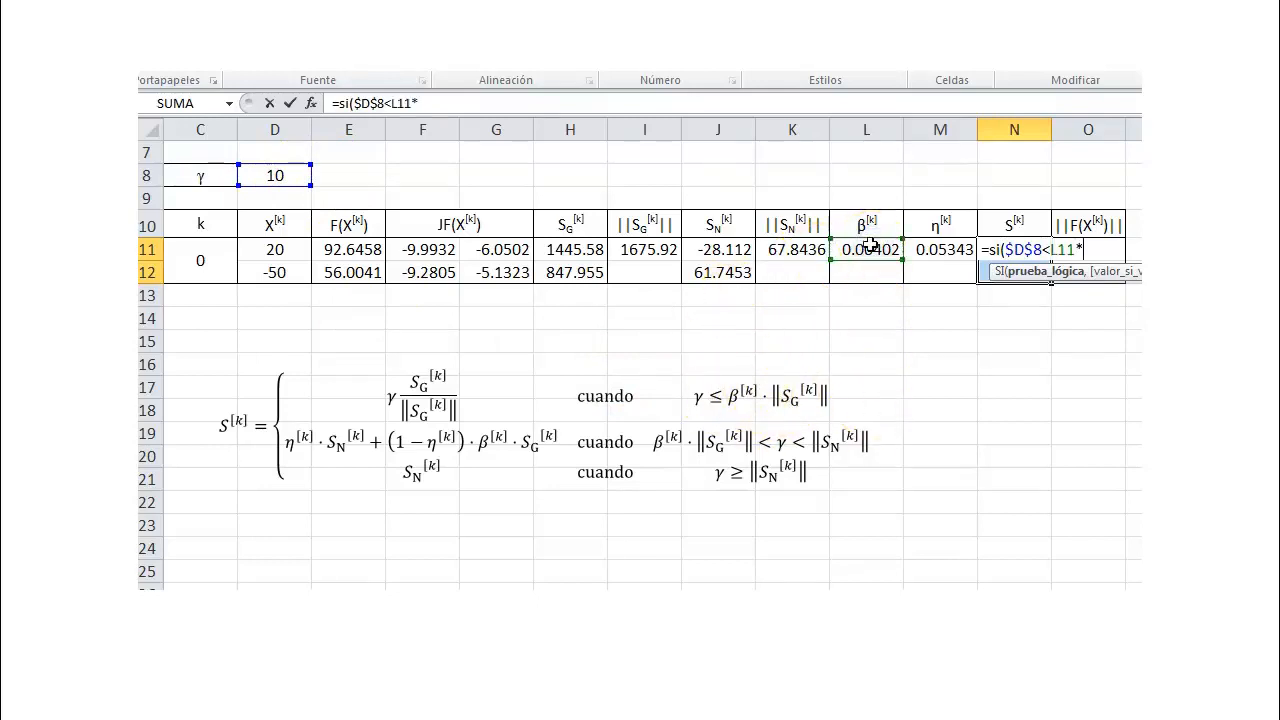
click(648, 249)
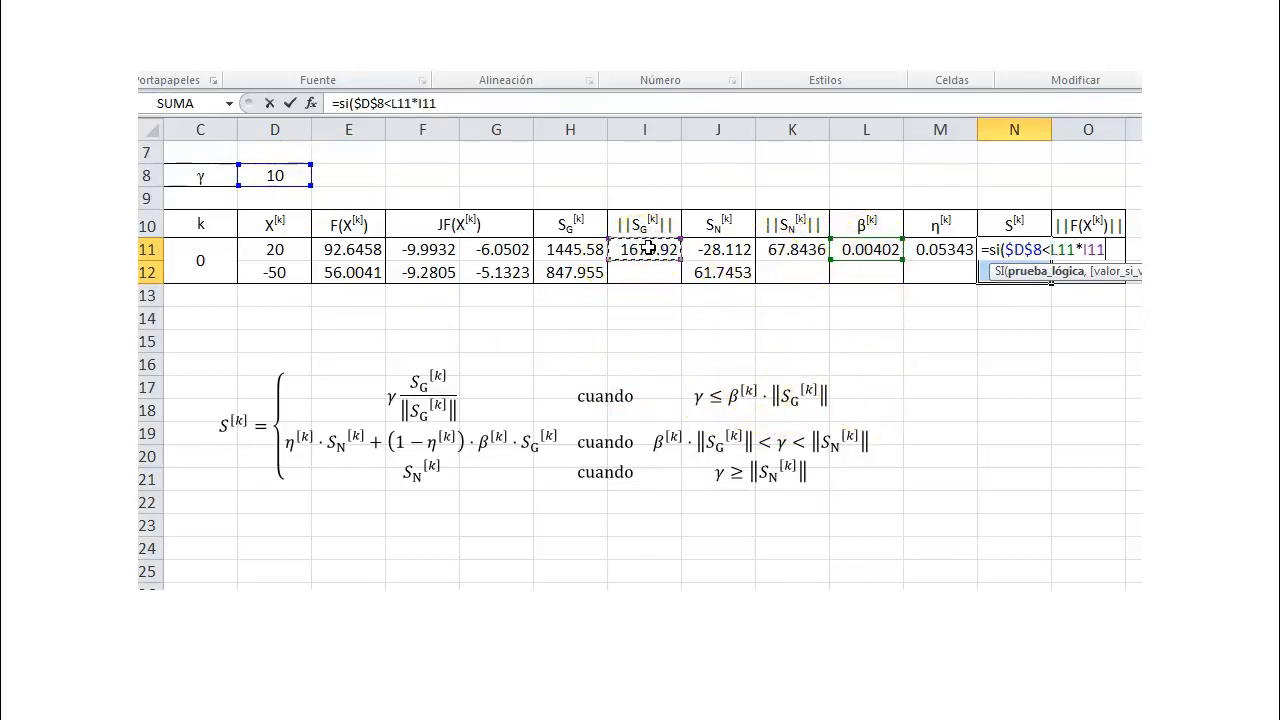
text(,)
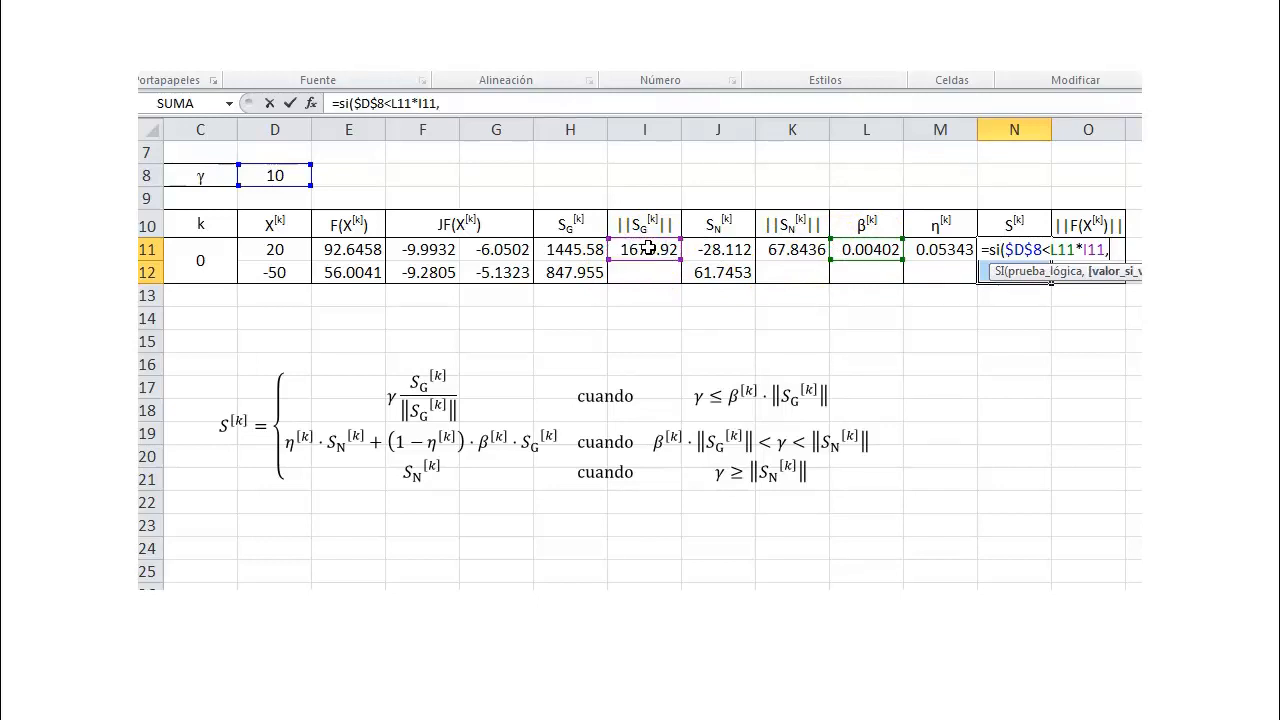
Set the value for the true case of the S formula to $D$8/I11*H11:H12.
click(279, 175)
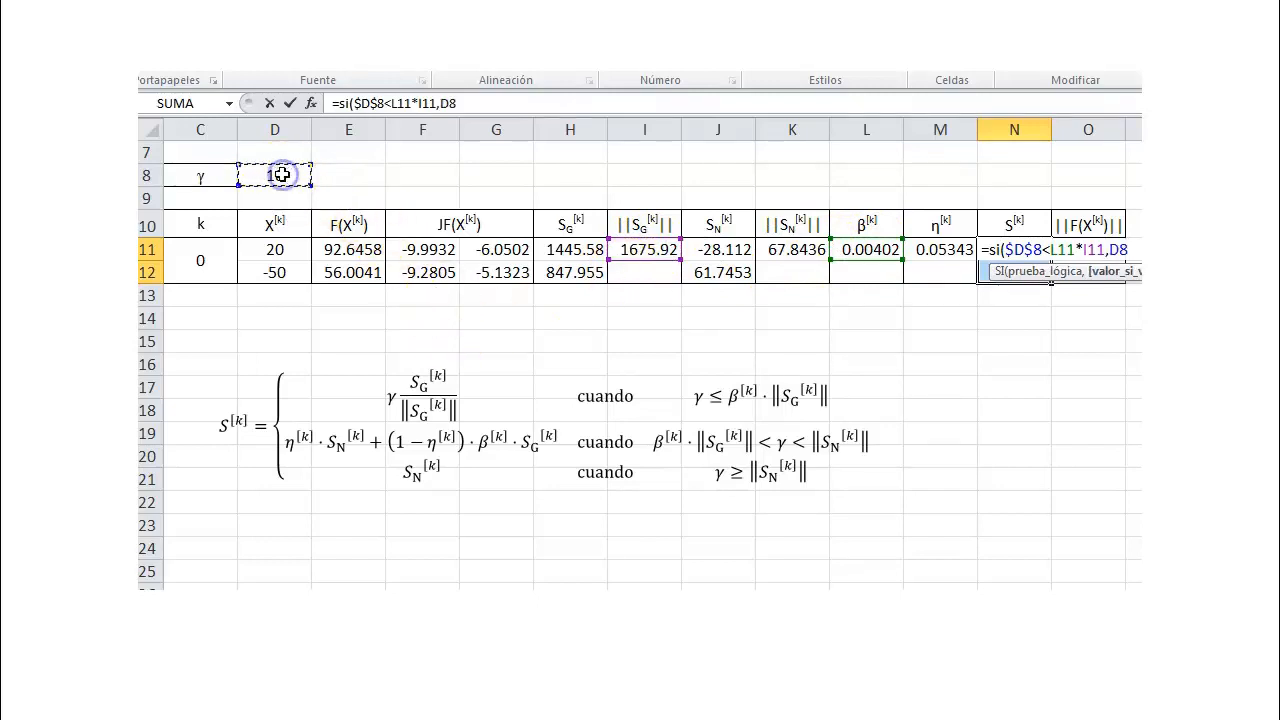
key(F4)
text(*)
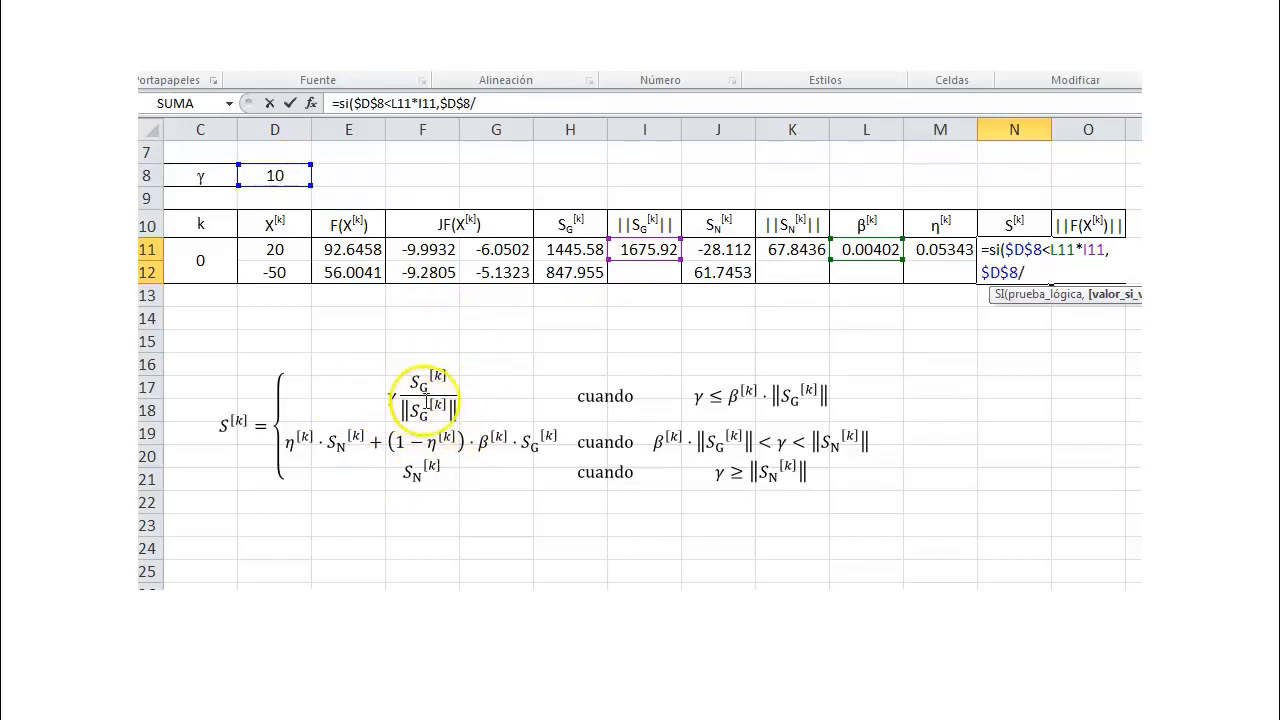
click(637, 249)
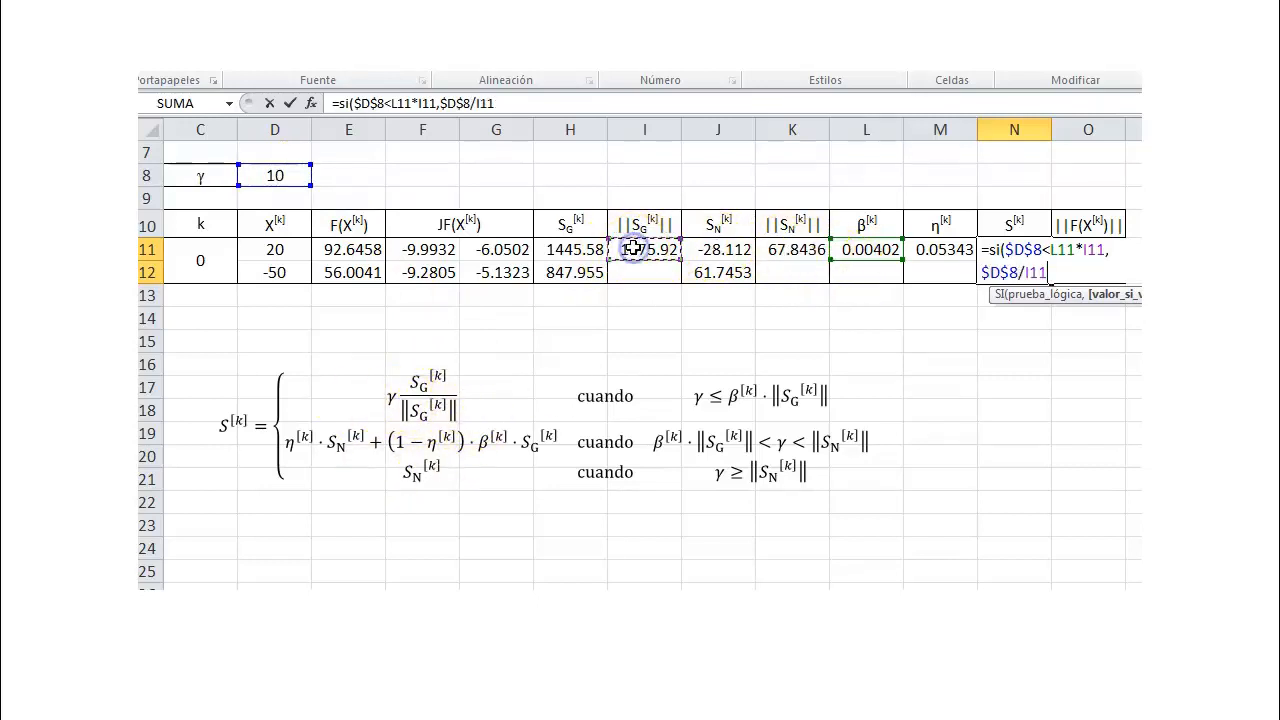
text(*)
drag(568, 250, 590, 286)
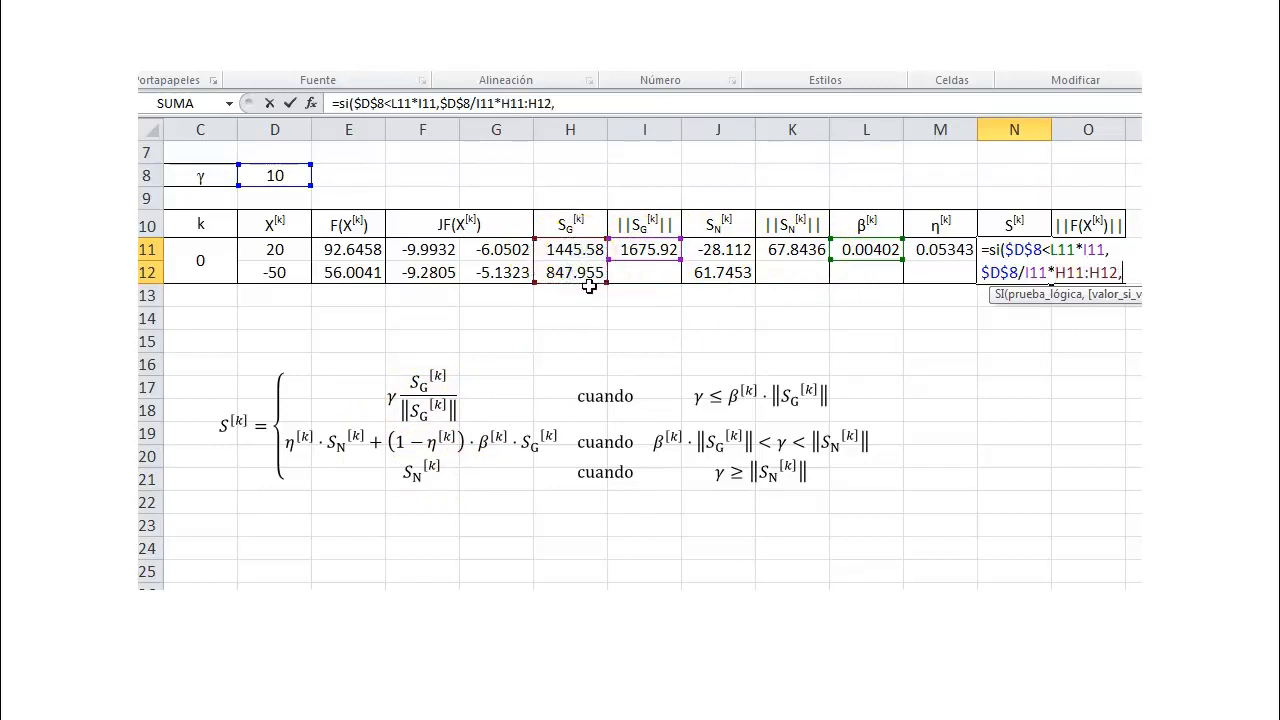
Nest a second SI as the false case of the S formula, with the condition $D$8<K11.
text(,si()
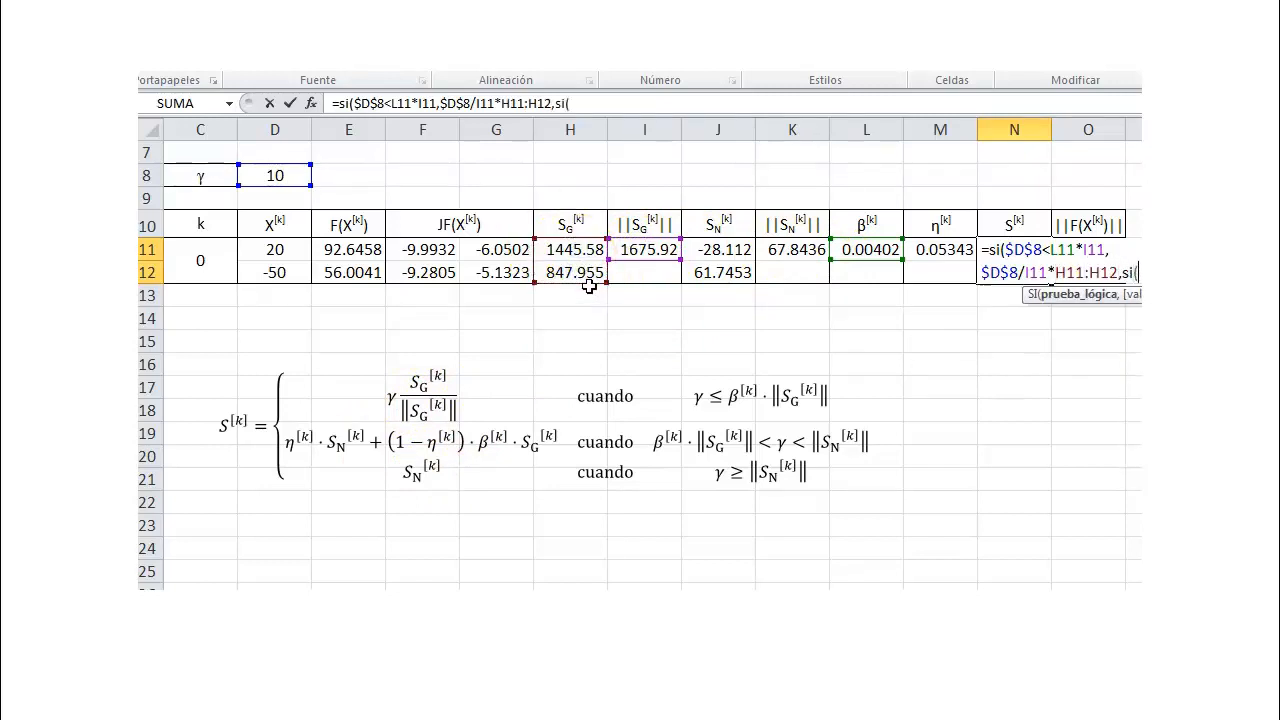
click(286, 175)
key(F4)
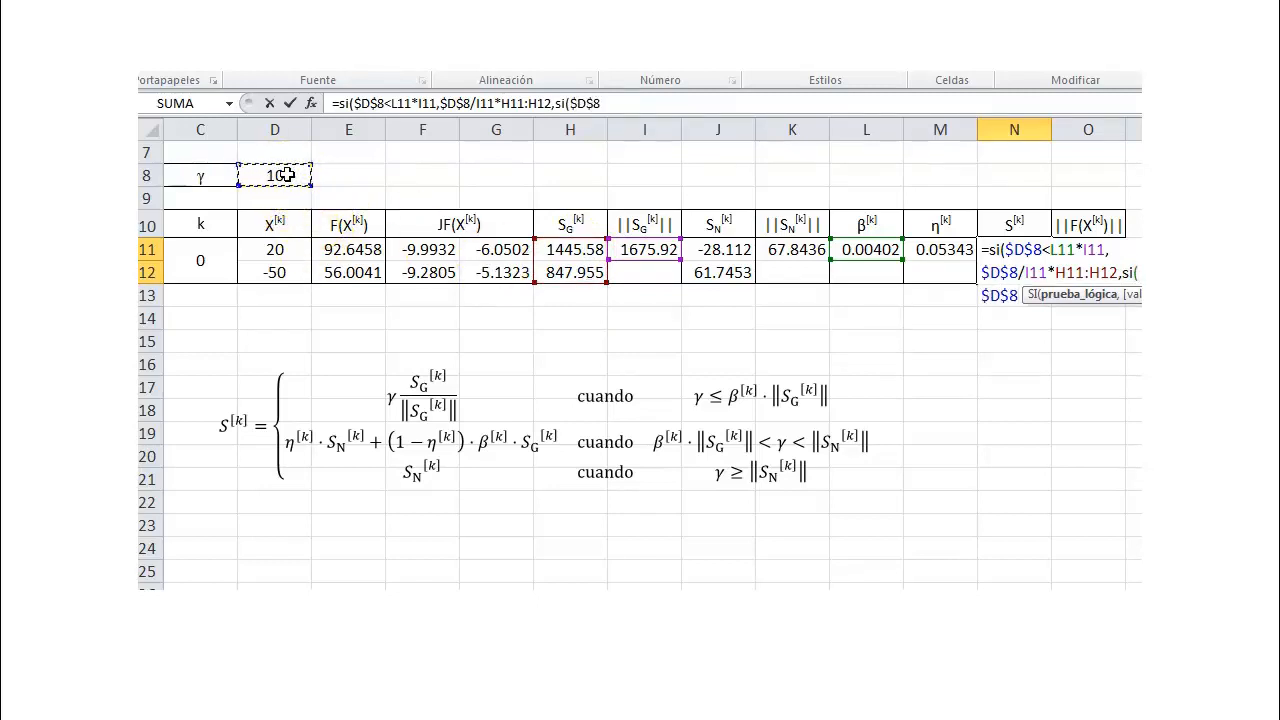
text(<)
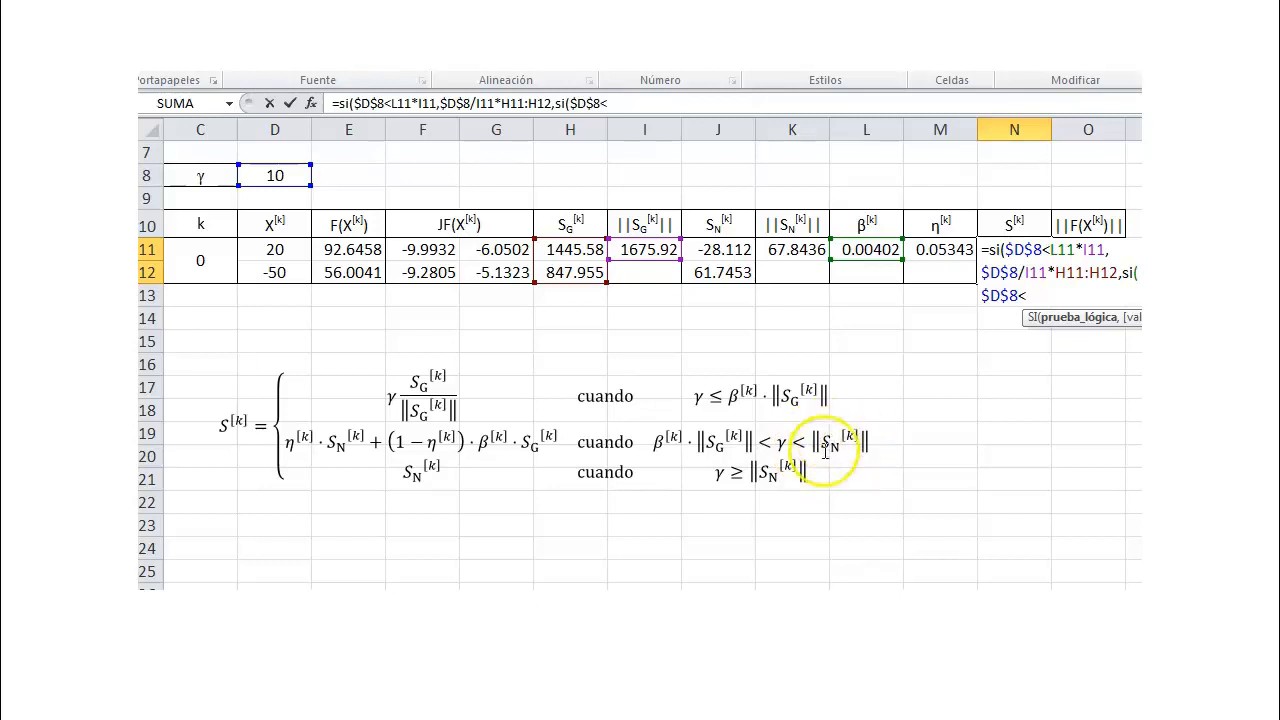
click(772, 245)
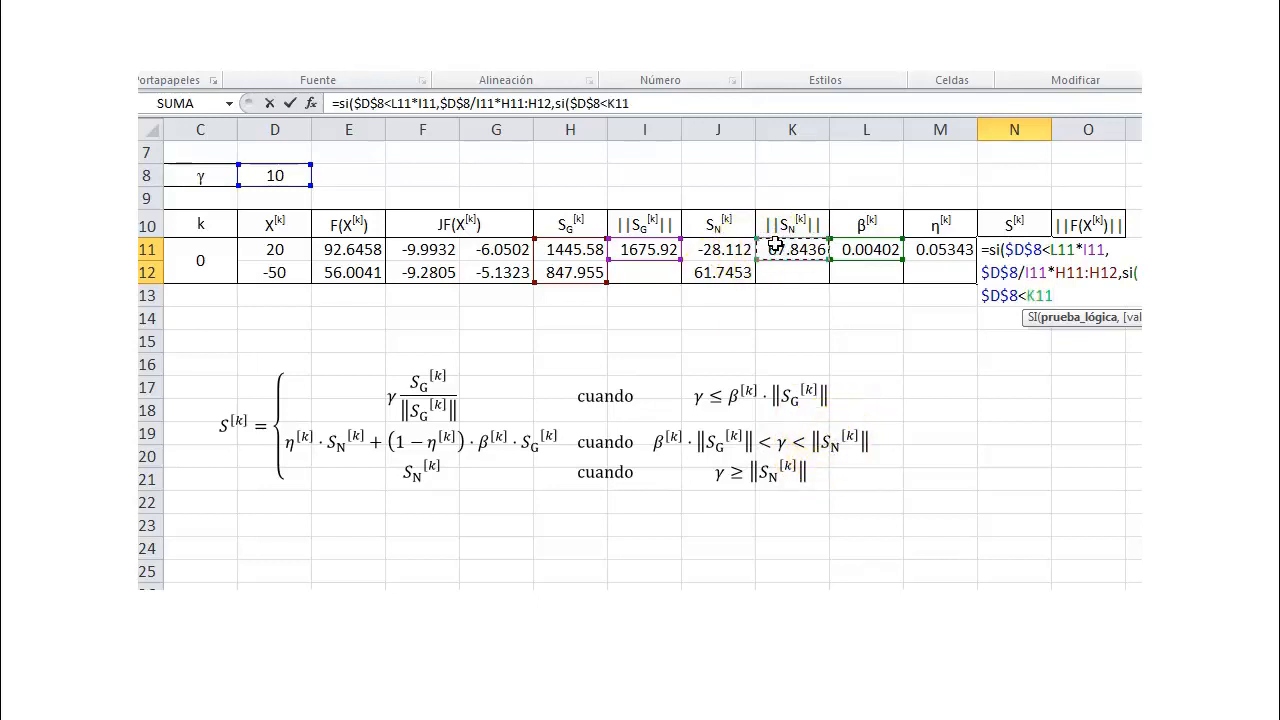
text(,)
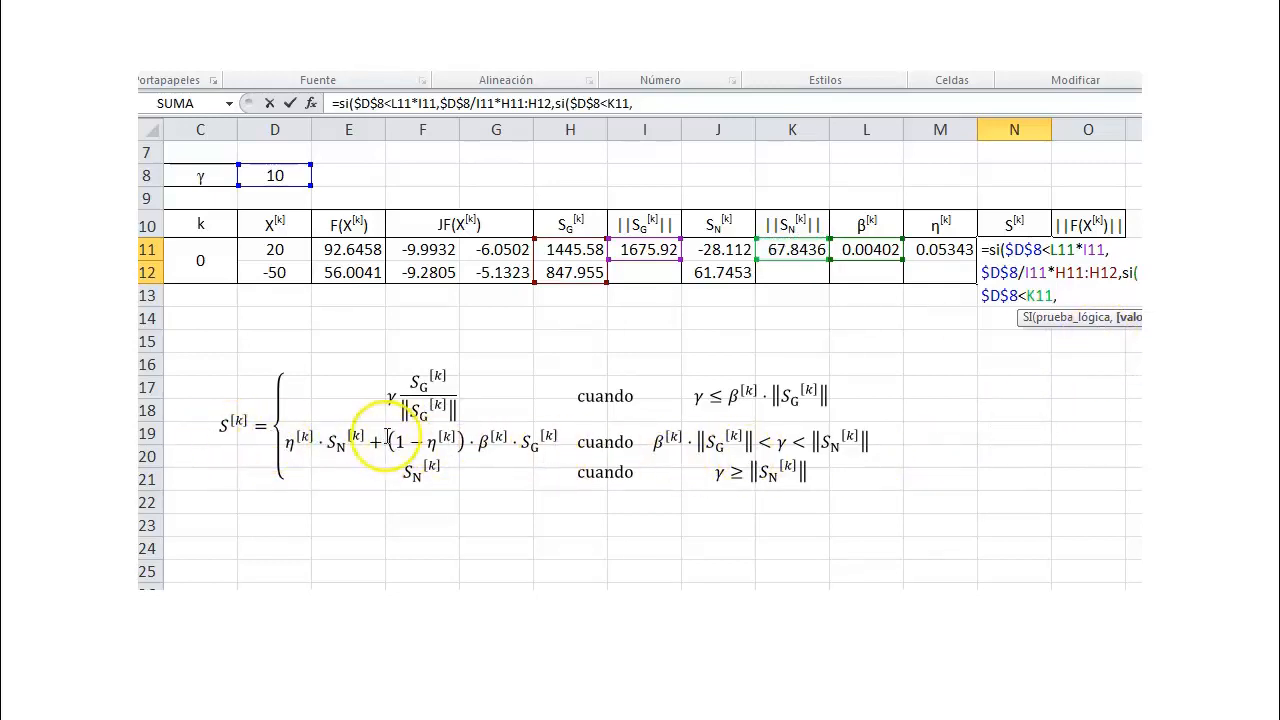
Give the nested SI the true value M11*J11:J12+(1-M11)*L11*H11:H12.
click(922, 251)
text(*)
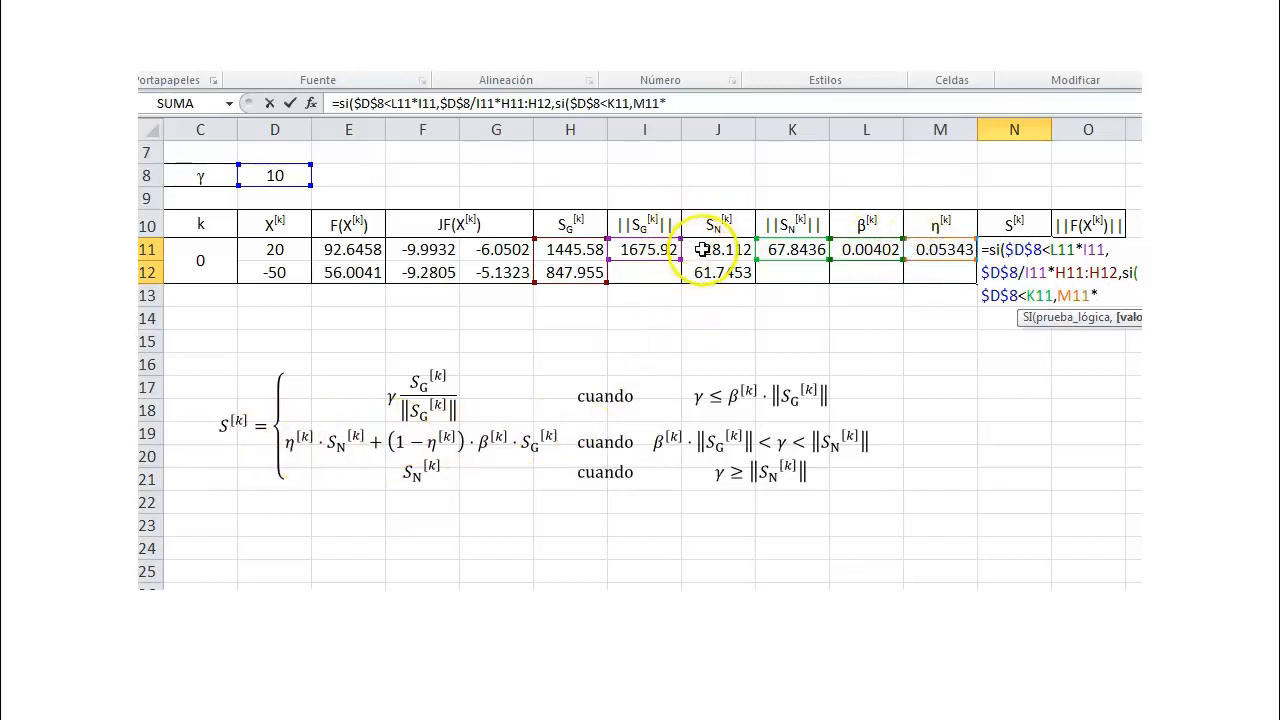
drag(712, 250, 708, 276)
text(+)
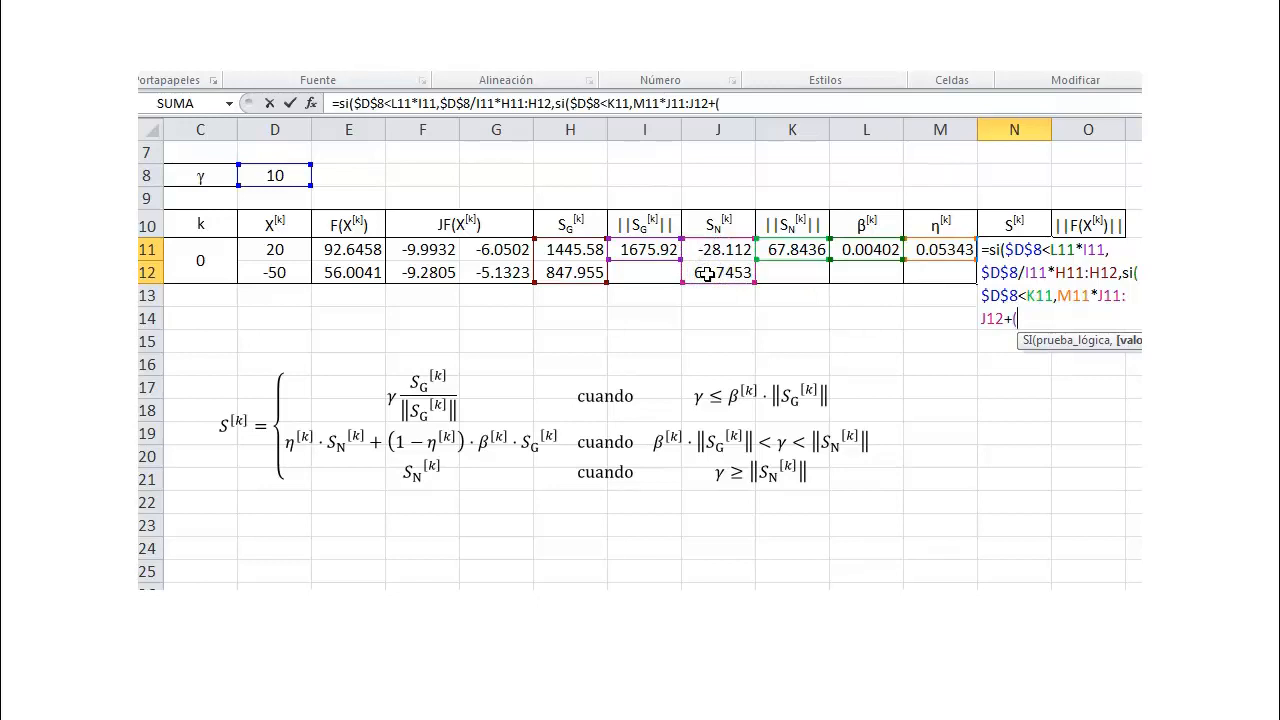
text((1-)
click(940, 252)
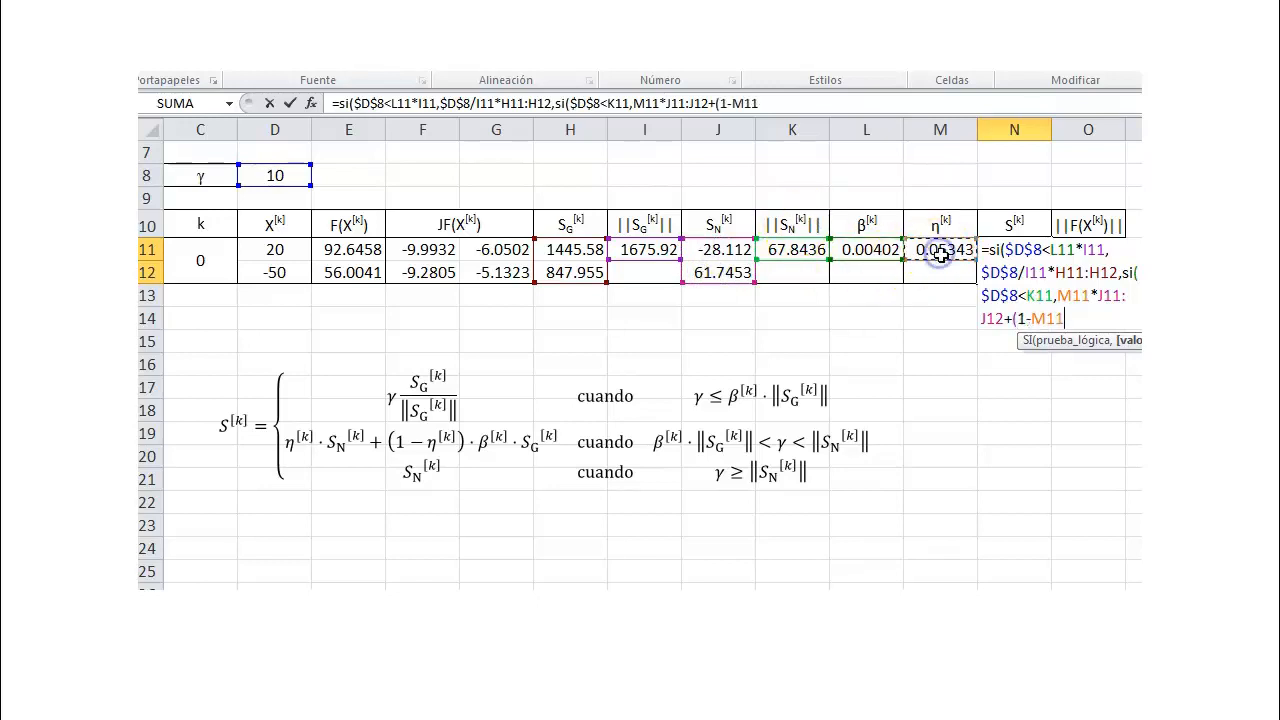
text()*)
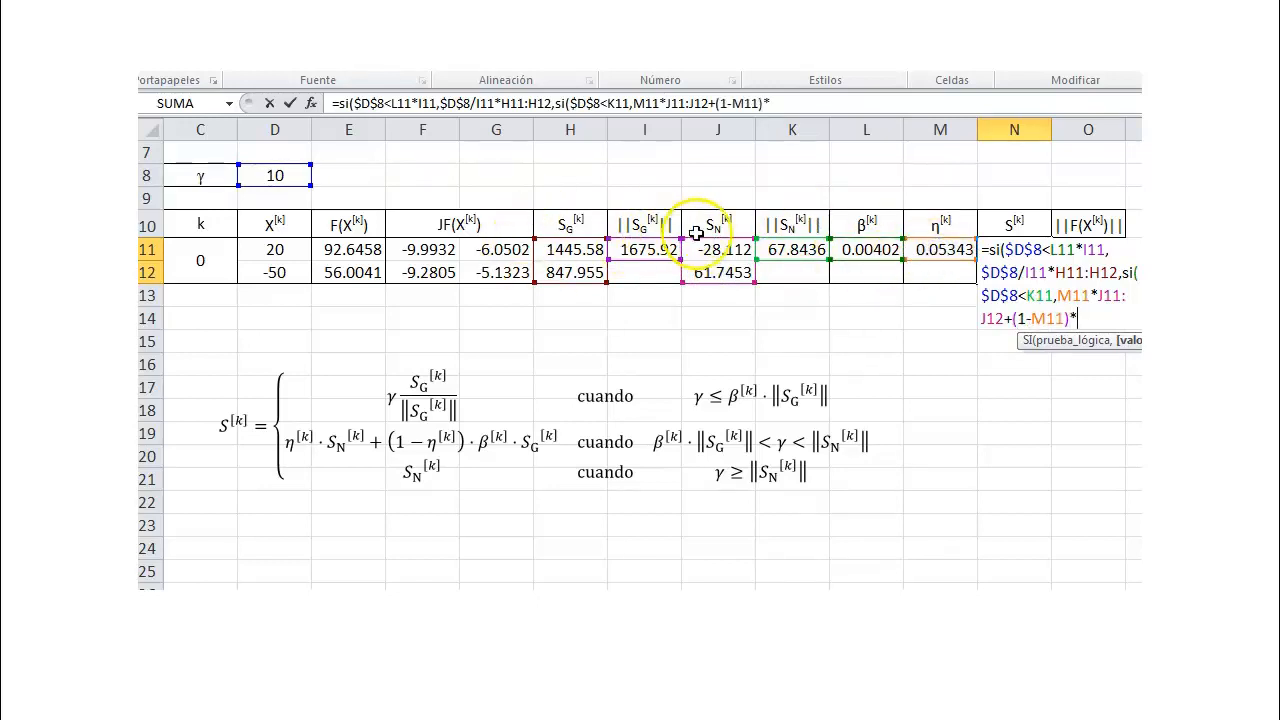
click(860, 251)
text(*)
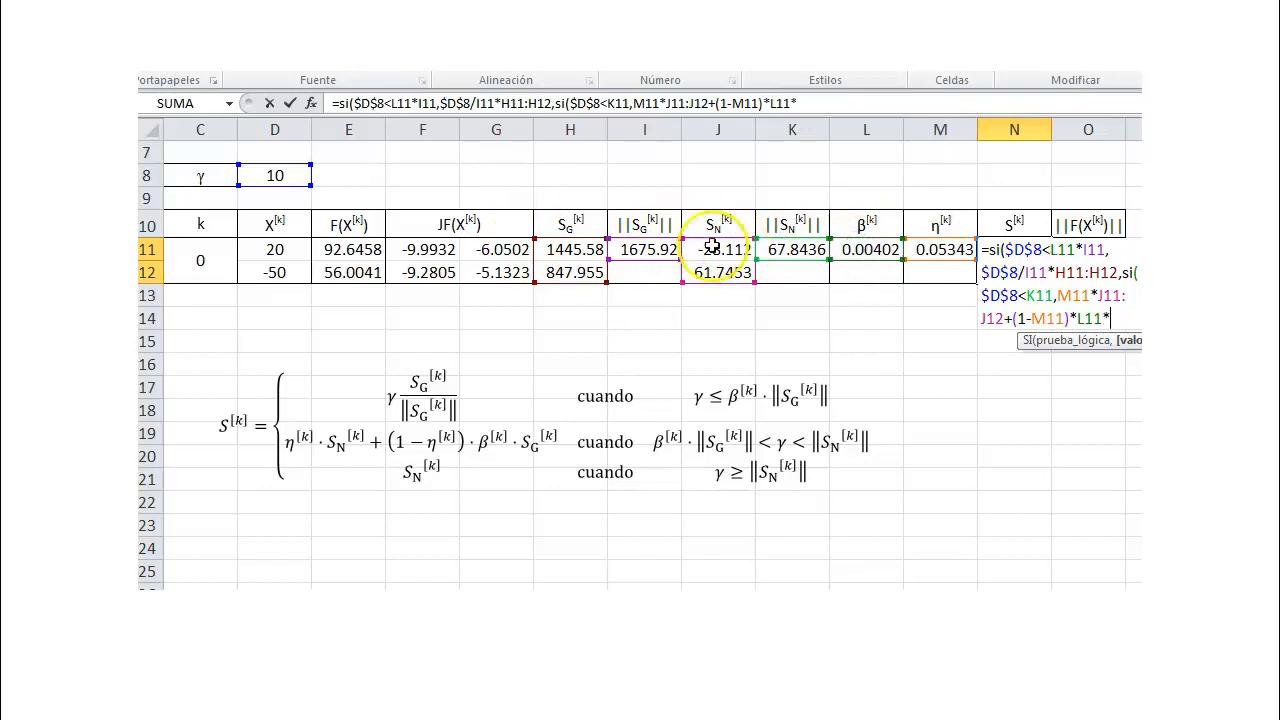
click(565, 247)
drag(565, 247, 563, 262)
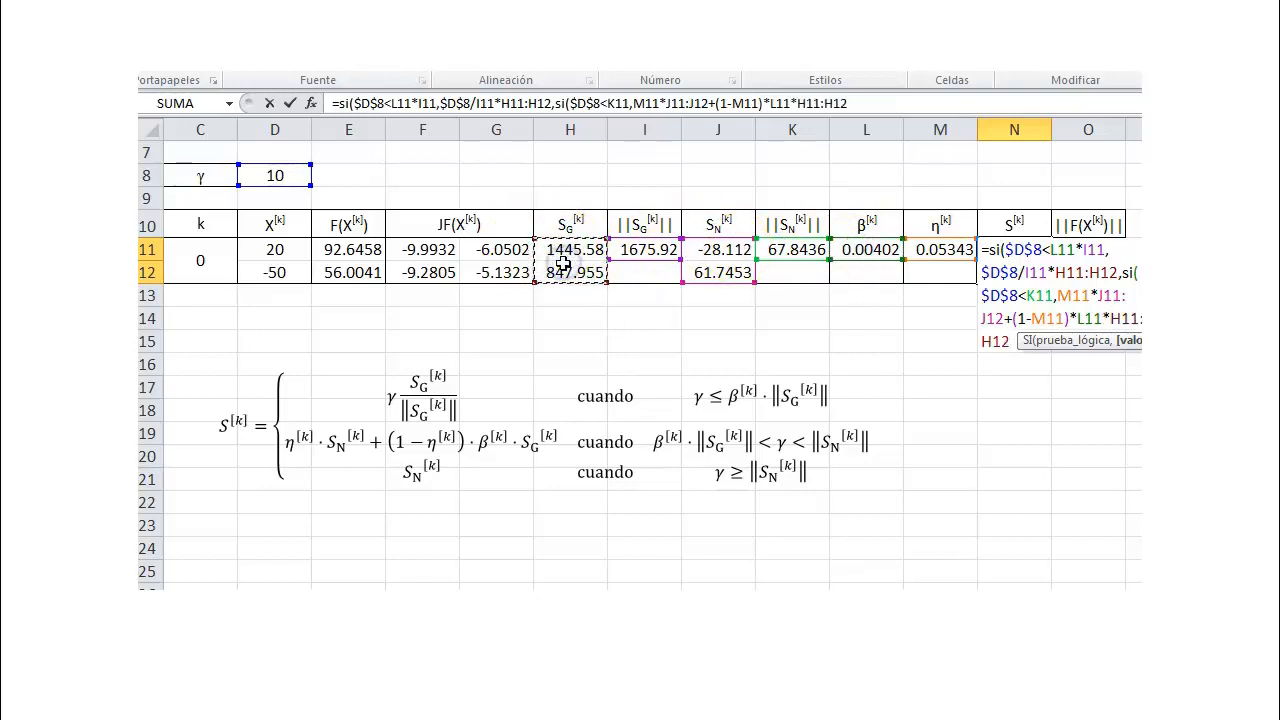
text(,)
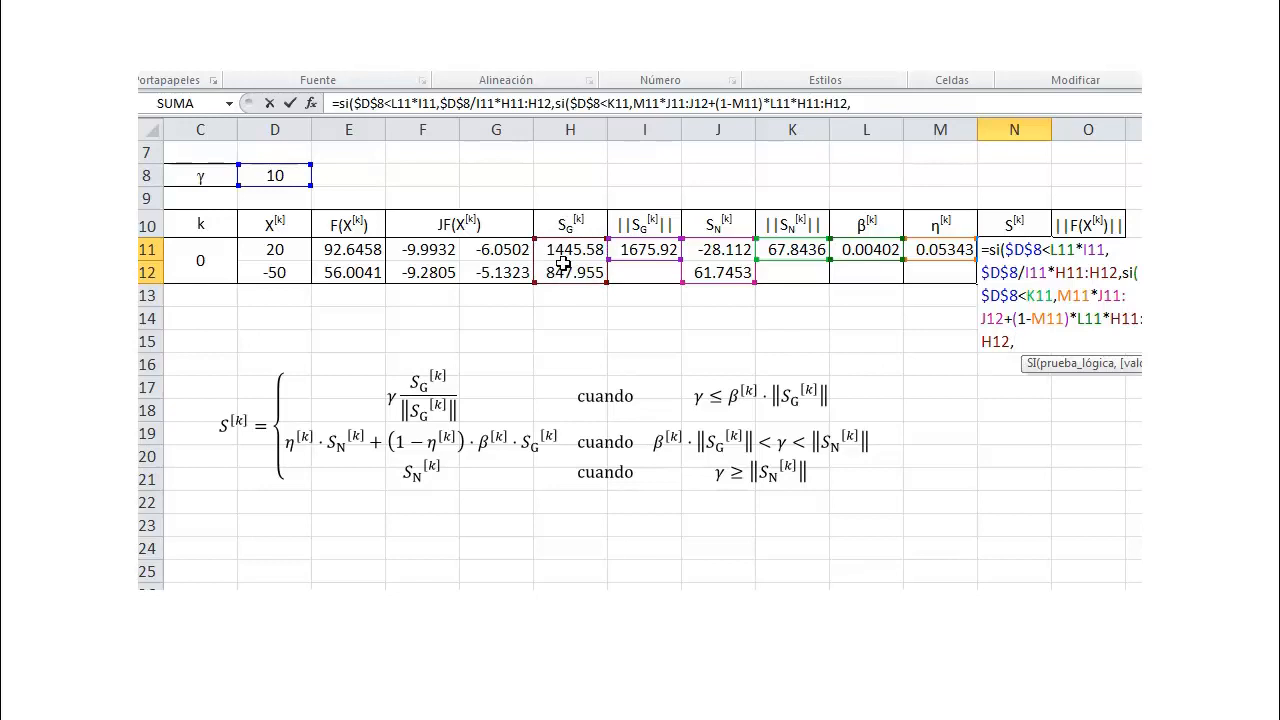
Use J11:J12 as the nested SI's false value, close both functions and enter the S formula as an array formula.
drag(729, 249, 729, 263)
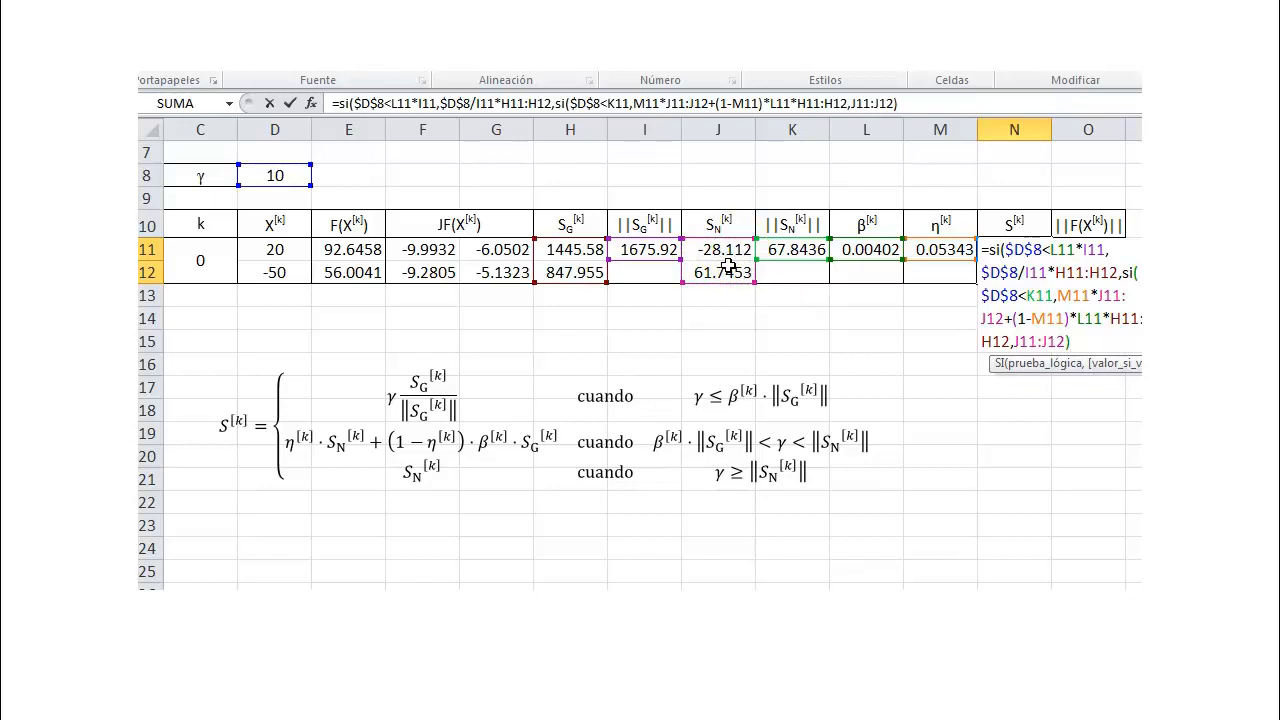
text())
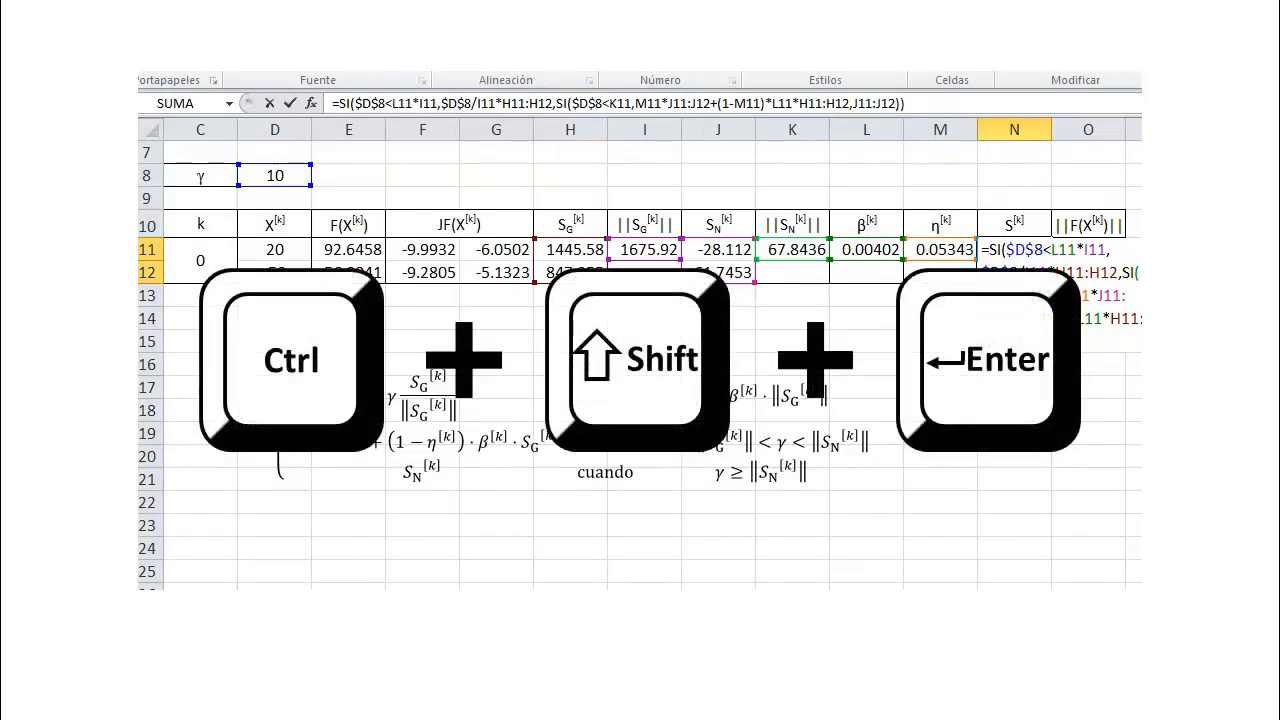
key(ctrl+shift+Return)
Delete the piecewise S equation object below the table.
click(460, 398)
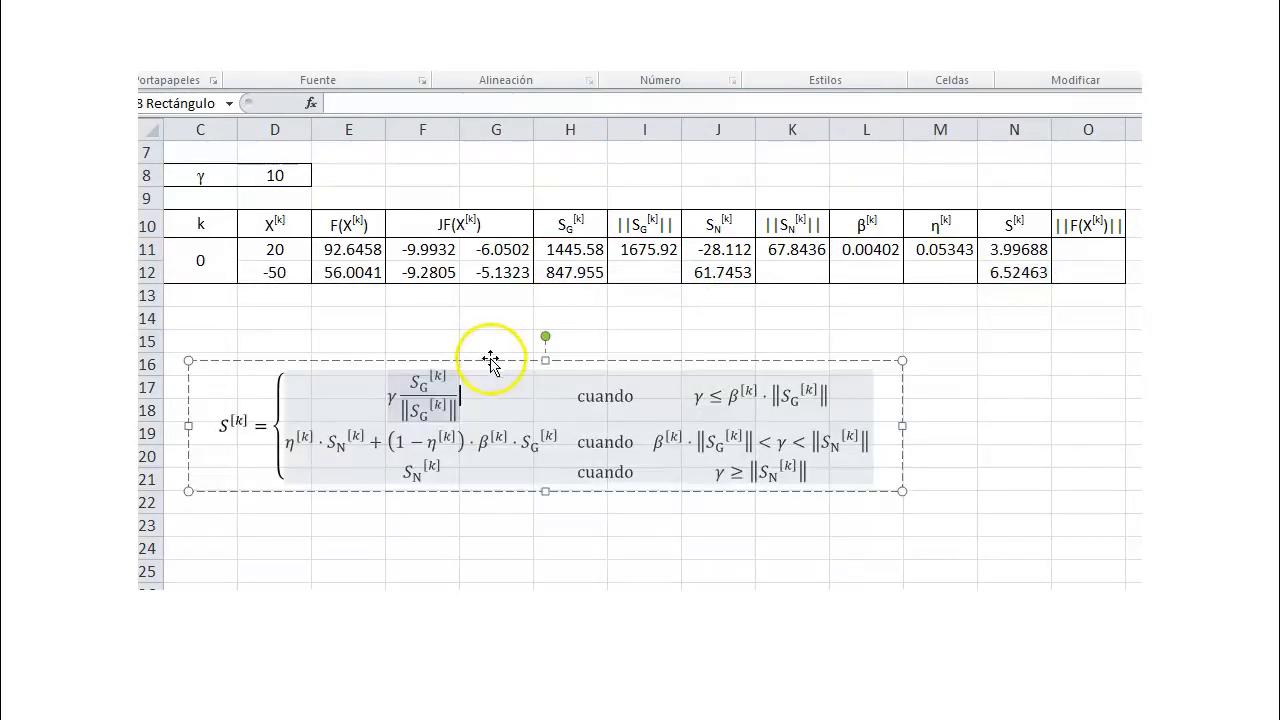
click(1012, 255)
Enter =RAIZ(SUMA.CUADRADOS(E11:E12)) in O11 for the norm of F(X).
click(1068, 251)
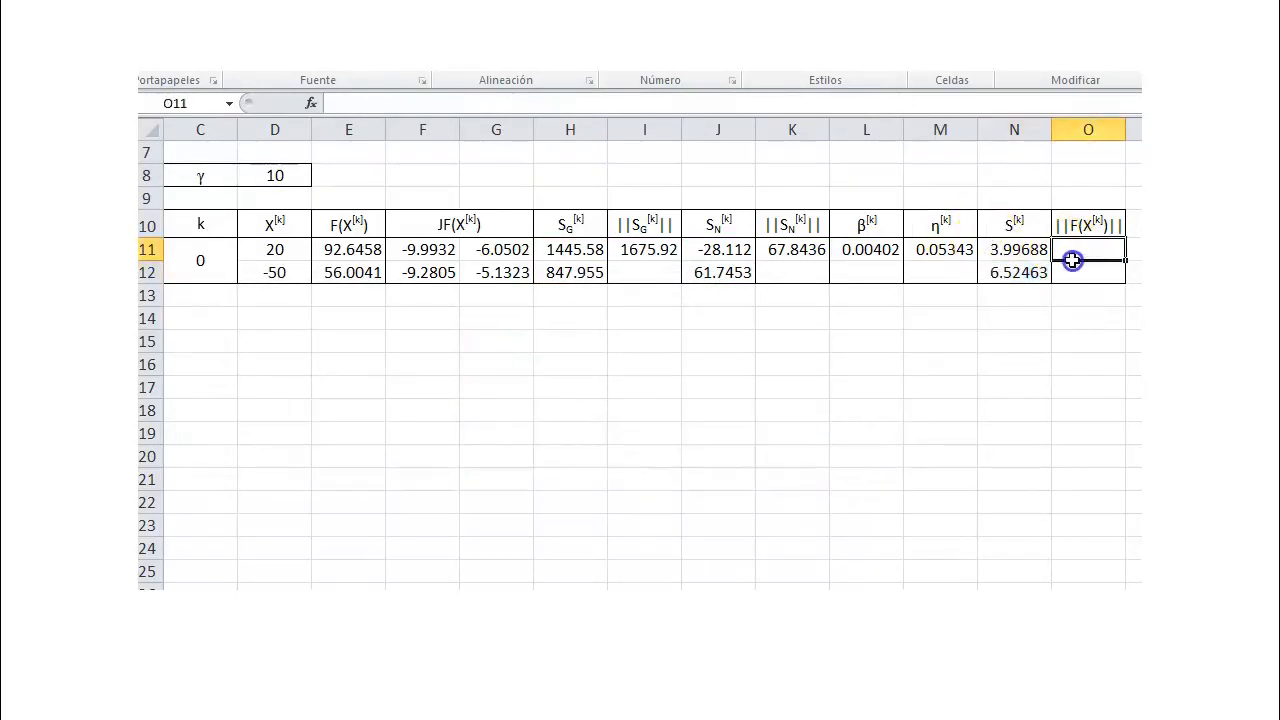
text(=rai)
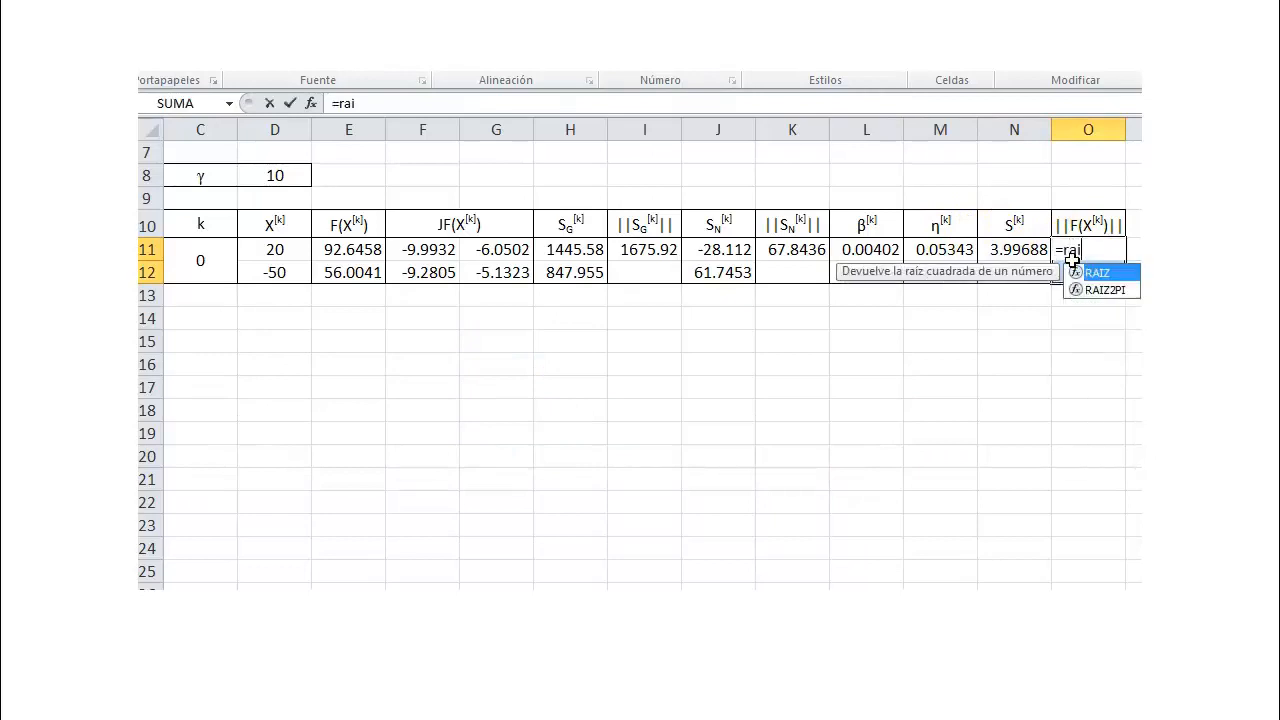
text(z)
key(Tab)
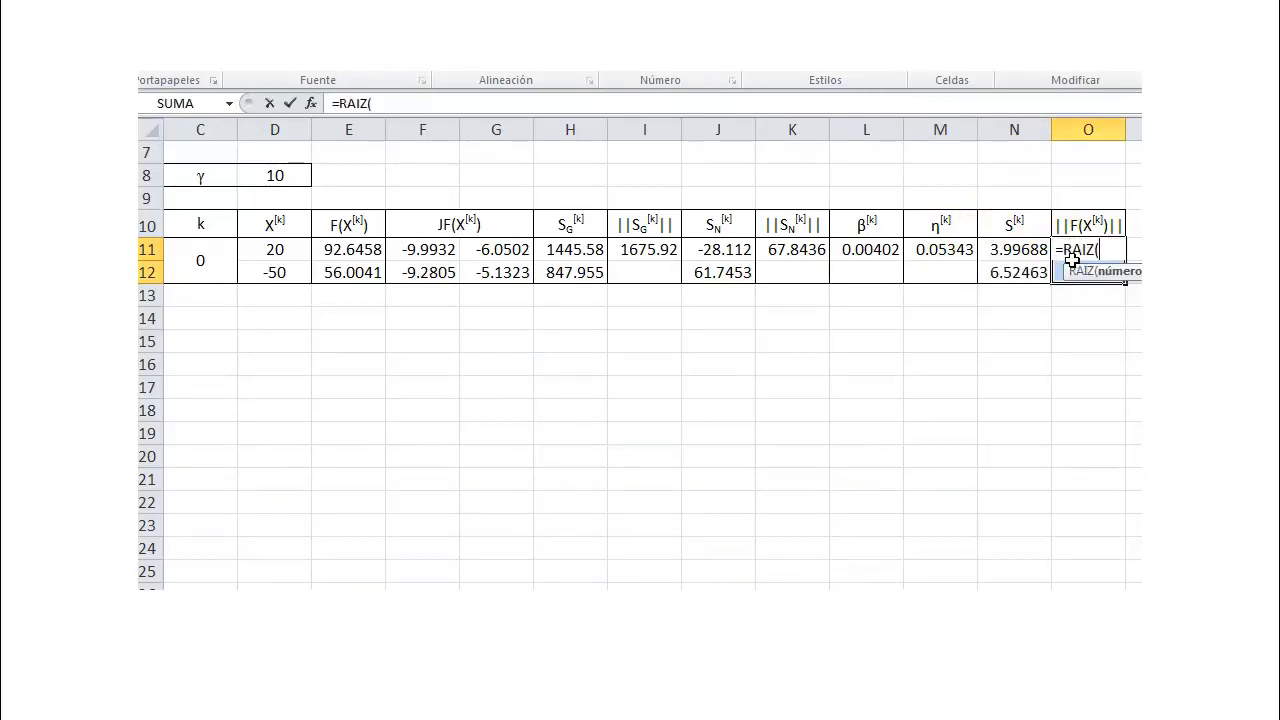
text(sum)
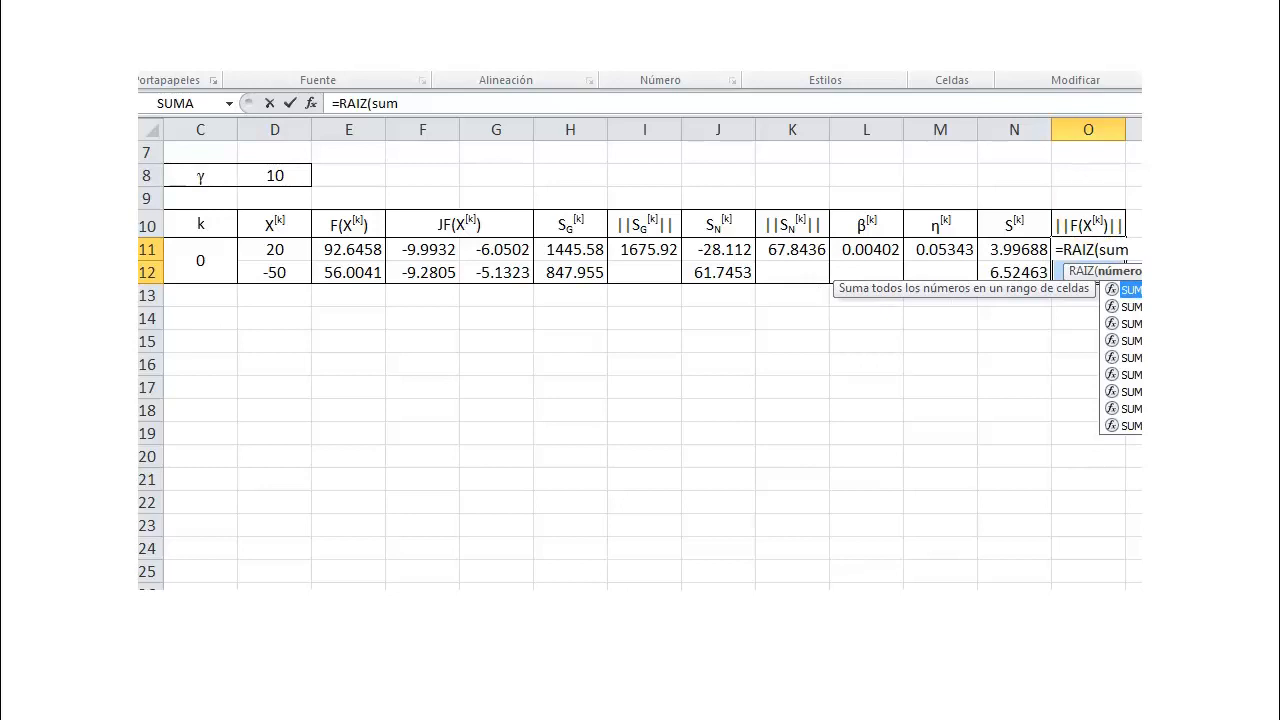
key(Down)
key(Tab)
drag(366, 249, 368, 270)
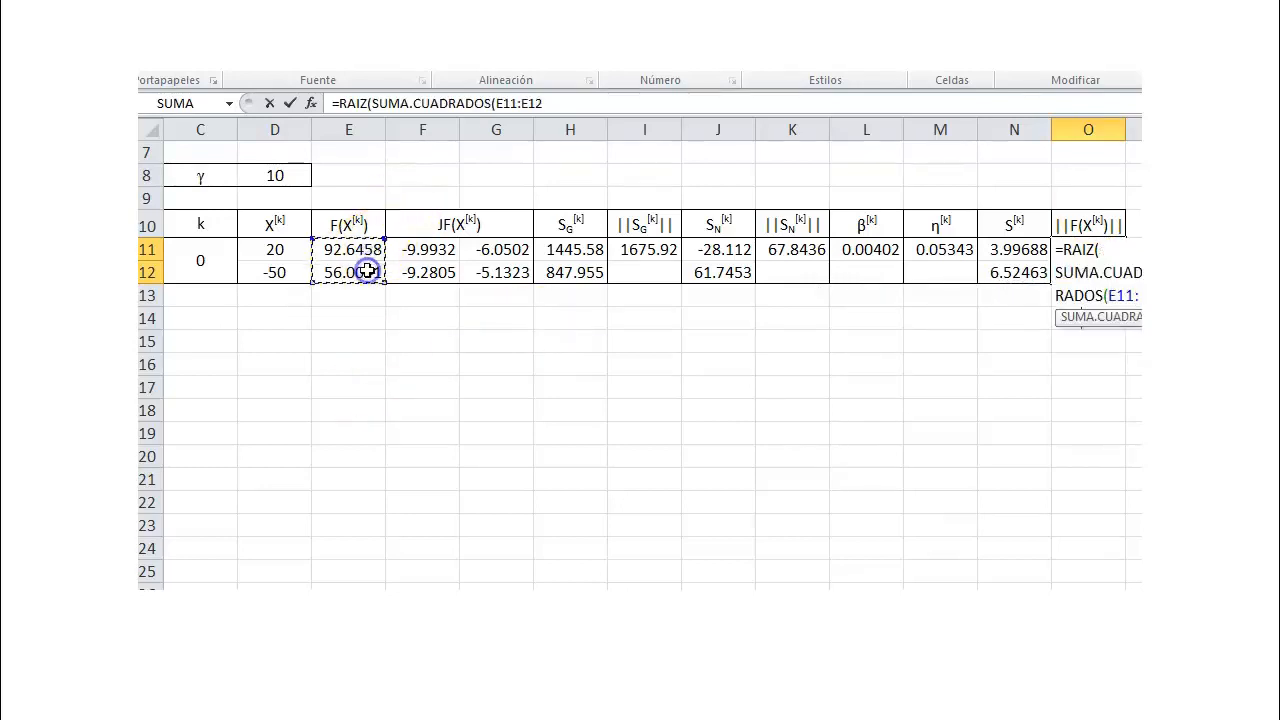
text()))
key(Return)
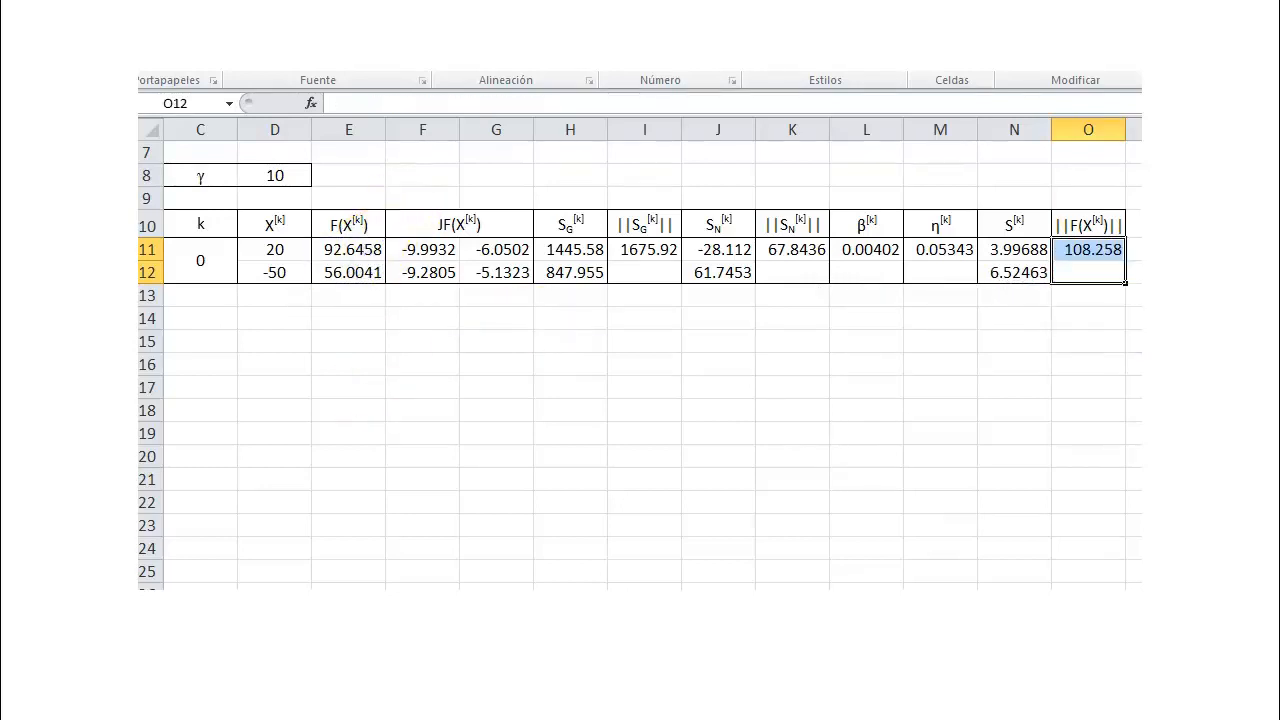
Fill the merged k cell down to C13:C14 and replace its content with a formula adding 1 to the k cell above.
click(200, 296)
click(213, 258)
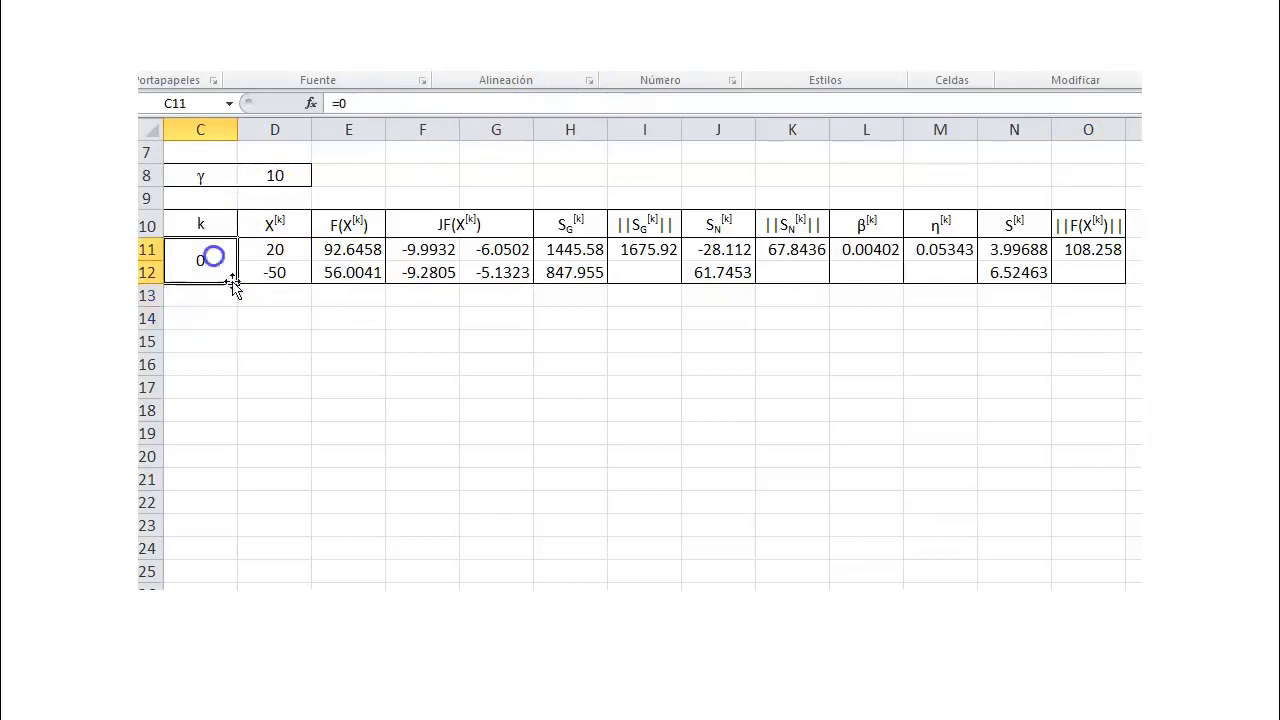
drag(241, 281, 239, 314)
click(215, 259)
click(213, 307)
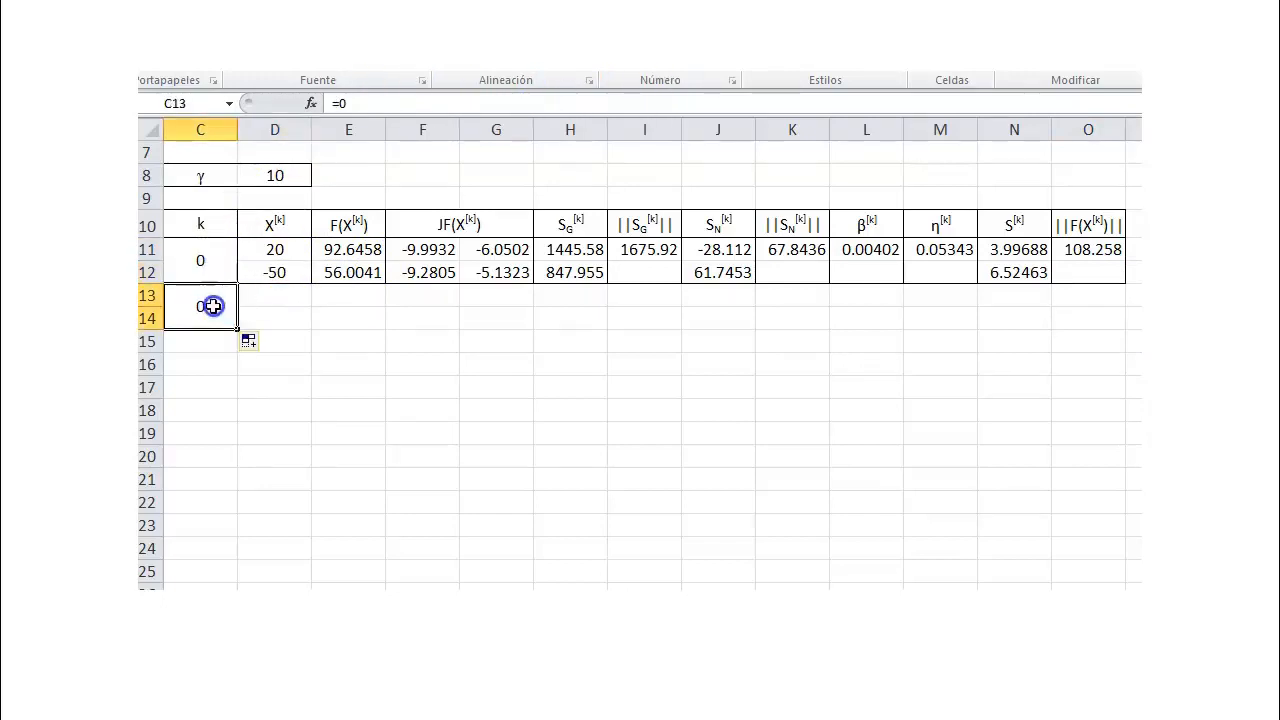
text(=)
key(Up)
text(+1)
key(Return)
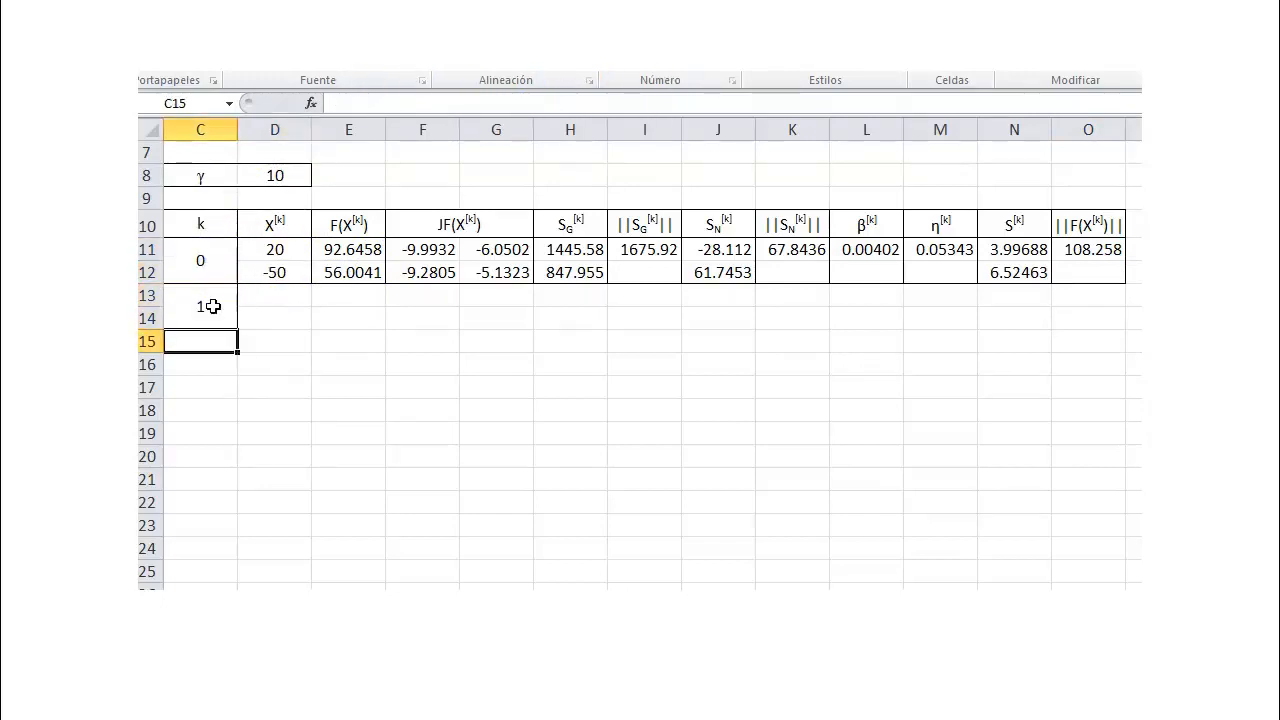
Enter =D11:D12+N11:N12 as an array formula in D13:D14 for the updated X vector.
key(Right)
key(Up)
key(Up)
key(shift+Down)
text(=)
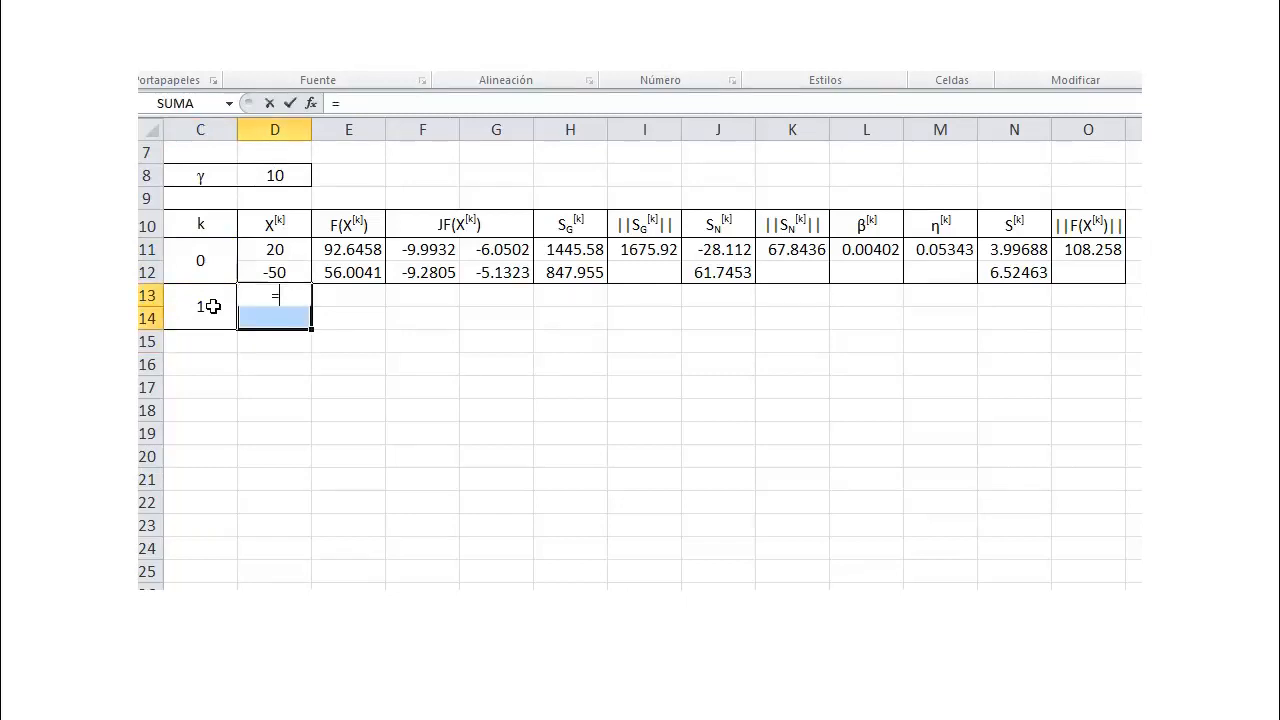
key(Up)
key(Up)
key(shift+Down)
text(+)
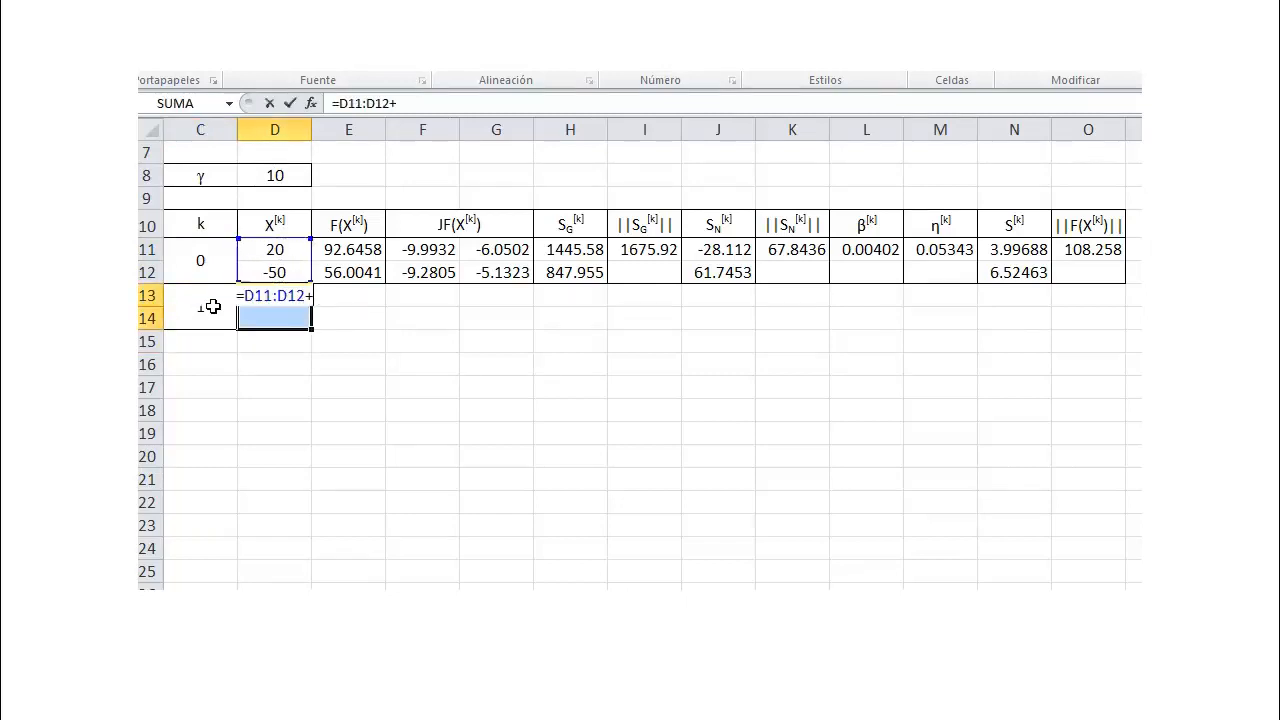
drag(1000, 249, 1003, 268)
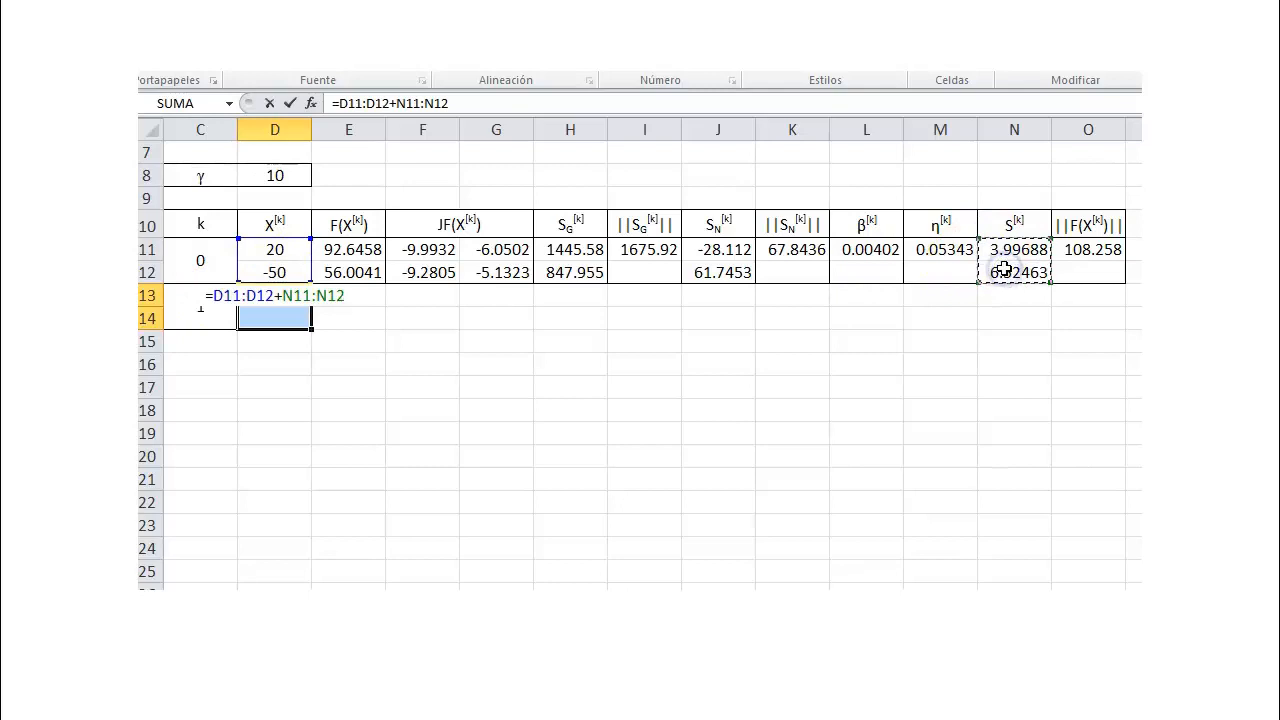
key(ctrl+shift+Return)
Fill the E11:O12 formulas down to row 14, and extend the C13:O14 iteration block down through row 28.
drag(347, 249, 1118, 329)
drag(197, 297, 1011, 523)
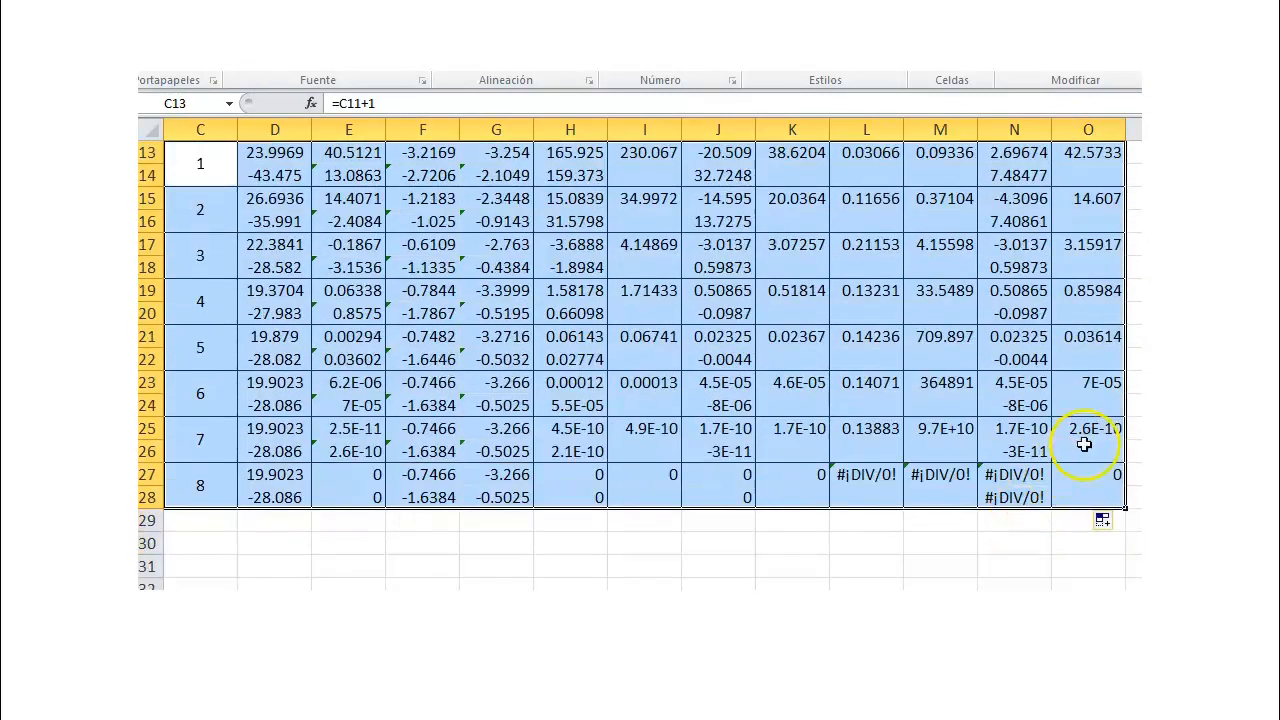
click(1111, 427)
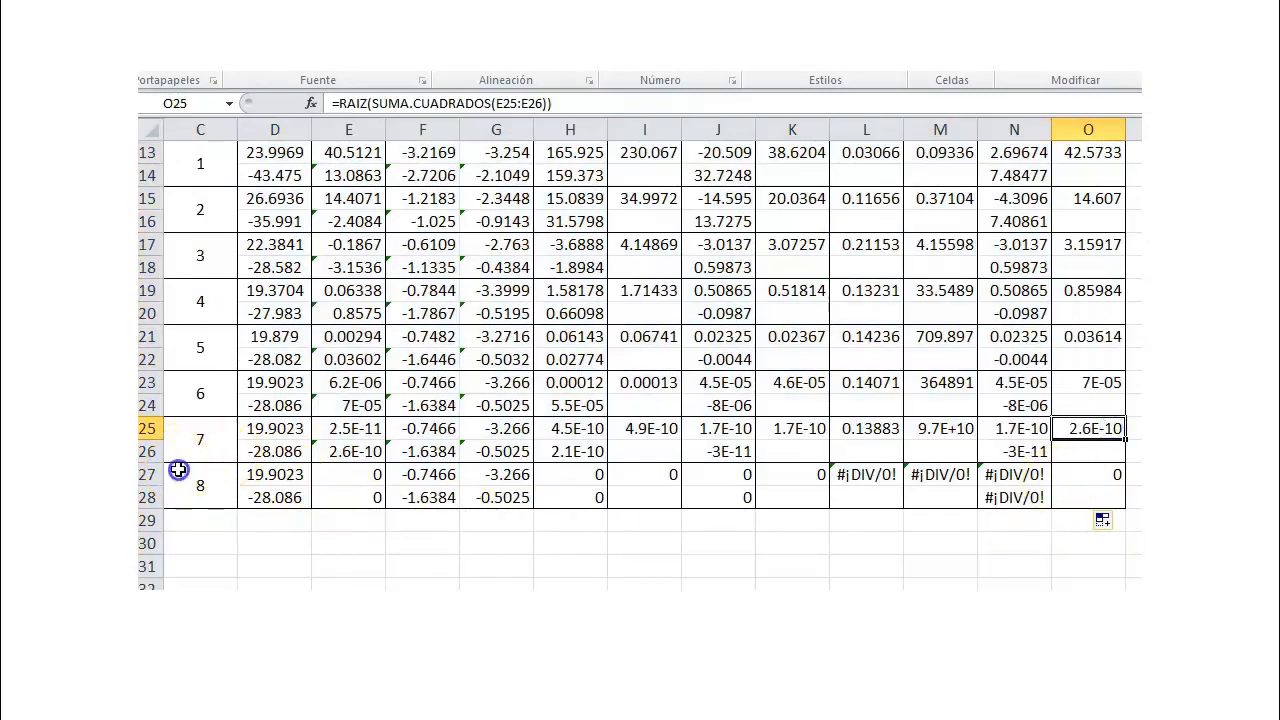
Clear the contents of the k = 8 iteration in C27:O28.
drag(185, 475, 1110, 497)
key(Delete)
click(1094, 430)
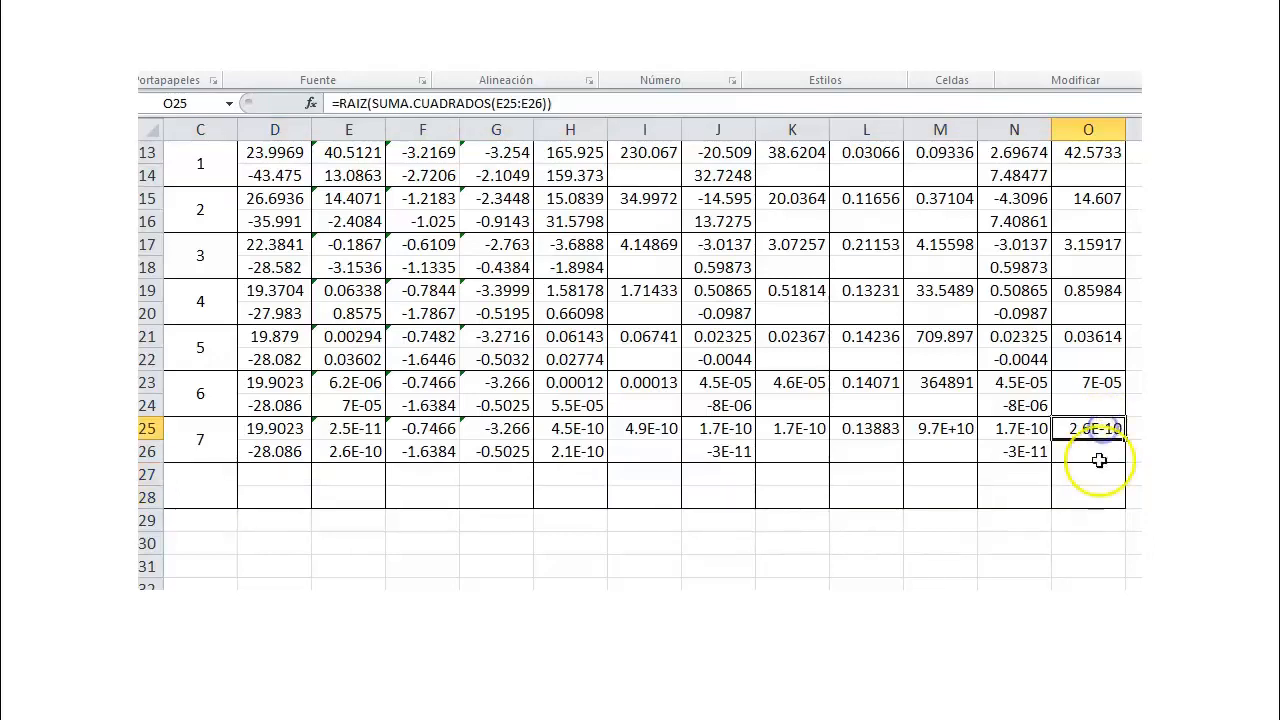
Highlight the k = 7 solution vector in D25:D26 with a yellow fill.
scroll(1092, 444, up, 1)
click(1083, 518)
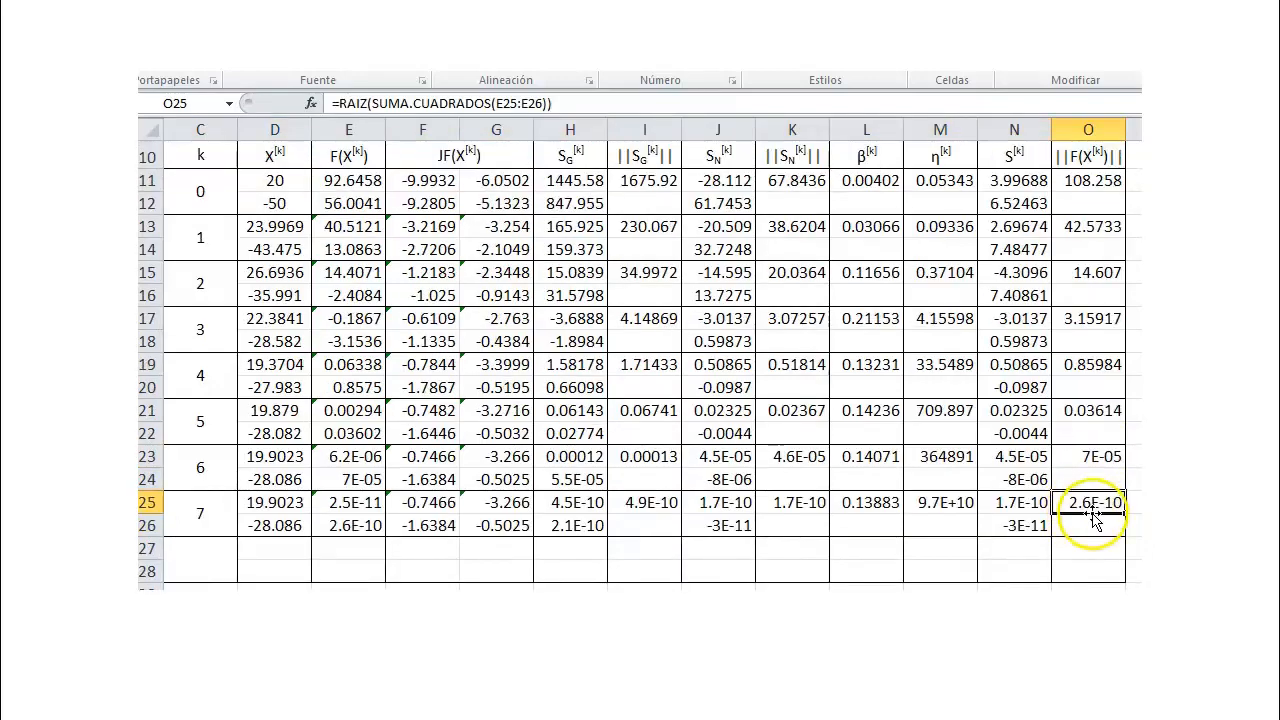
scroll(1085, 520, up, 1)
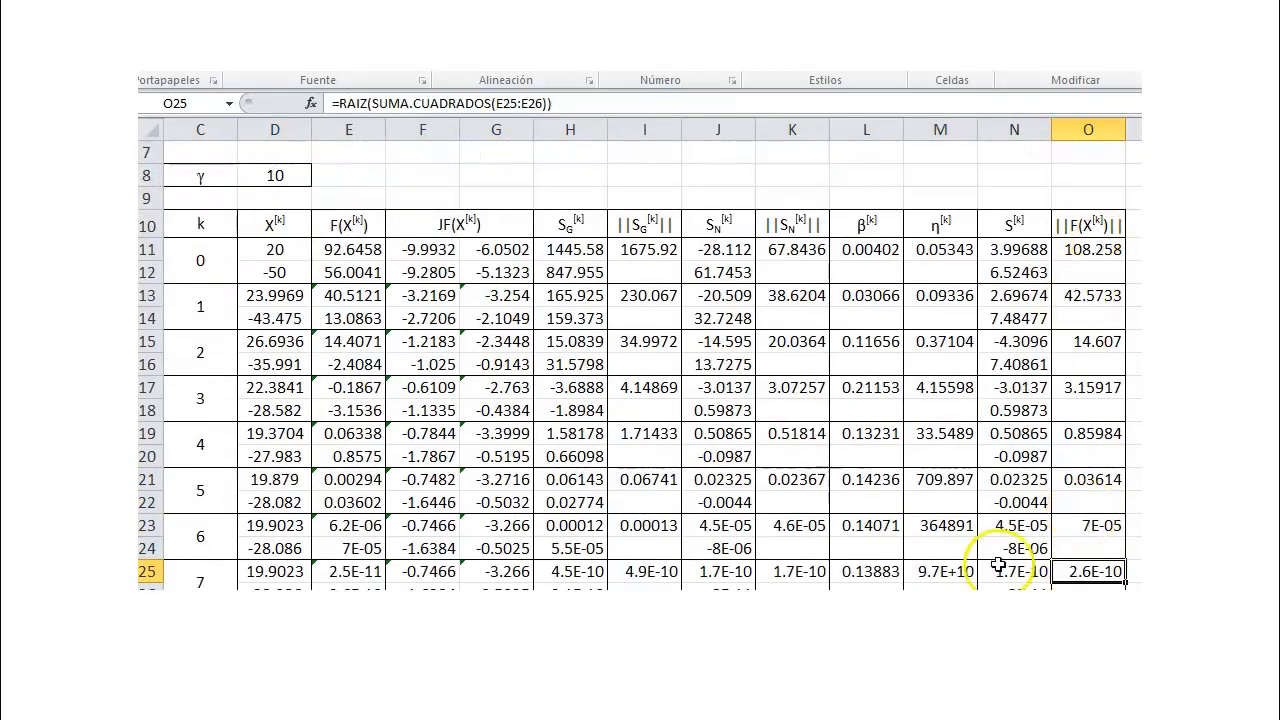
scroll(1000, 560, down, 1)
drag(268, 500, 275, 519)
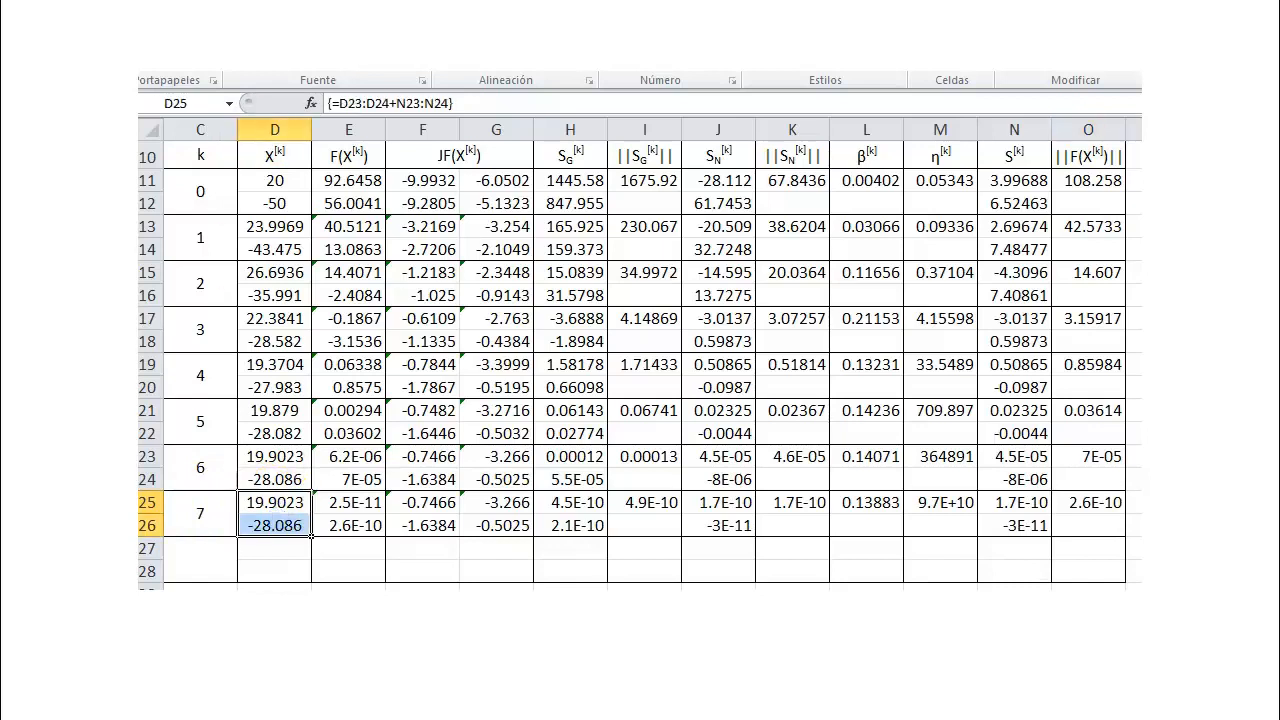
click(370, 72)
click(420, 170)
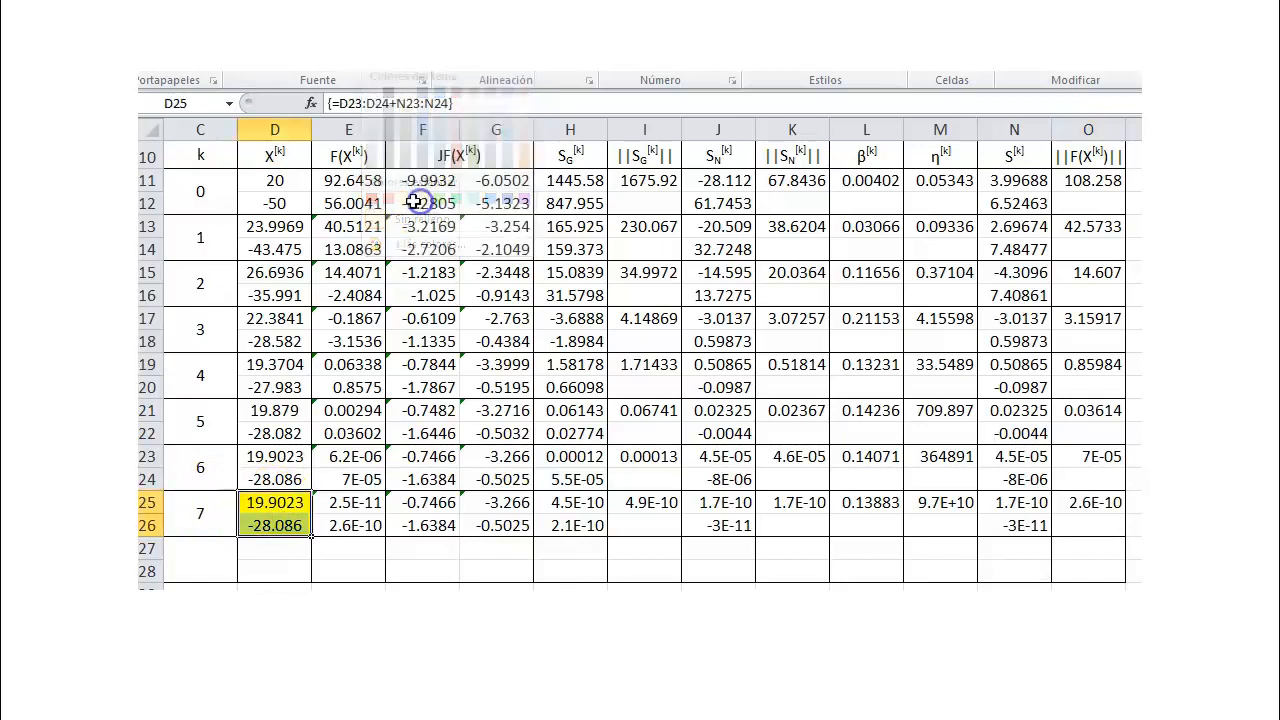
click(422, 588)
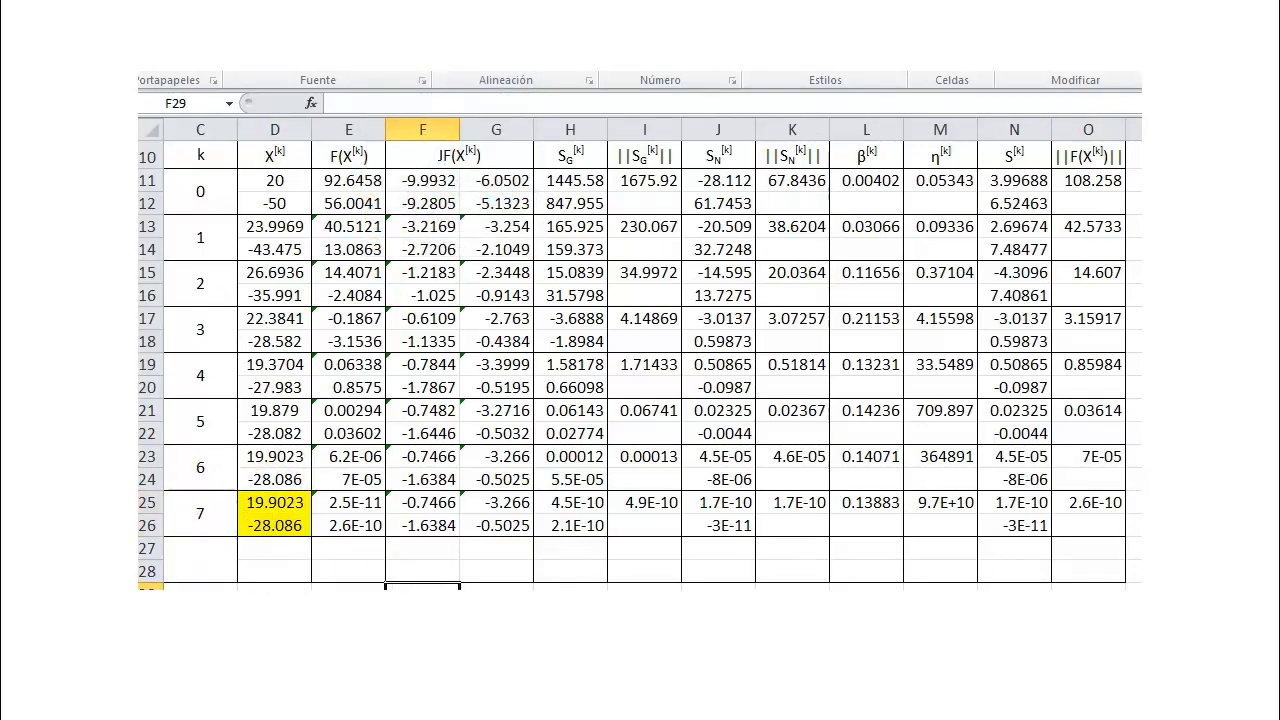